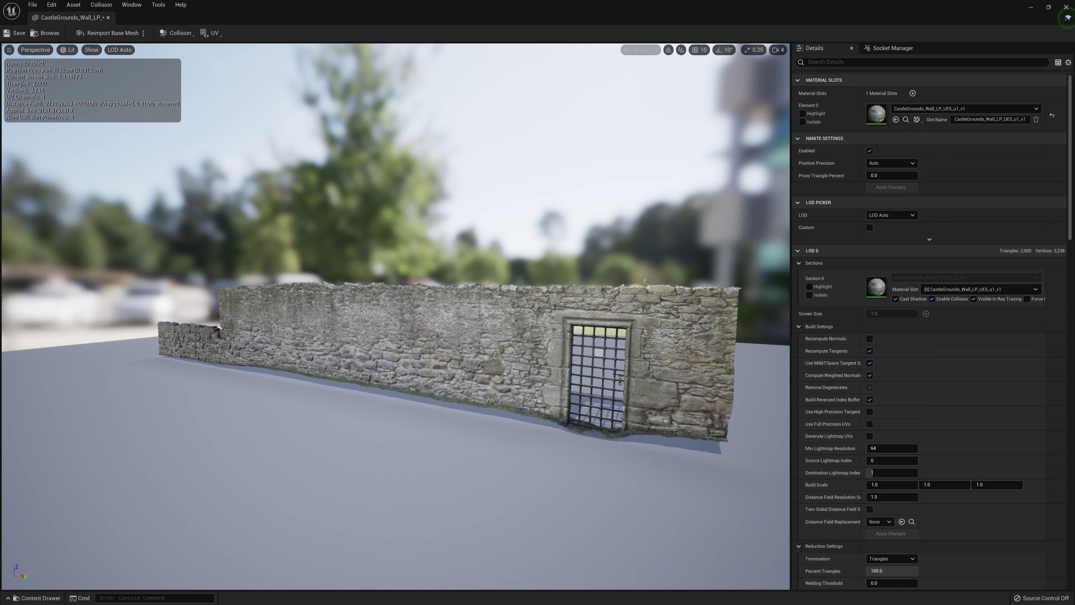
# Place the CastleGrounds_Wall_LP_UE5 static mesh from the Tutorial folder into the level
pyautogui.moveTo(348, 344)
pyautogui.keyDown('alt'); pyautogui.mouseDown()
pyautogui.moveTo(479, 338)
pyautogui.moveTo(356, 372)
pyautogui.moveTo(338, 345)
pyautogui.moveTo(348, 343)
pyautogui.mouseUp(); pyautogui.keyUp('alt')
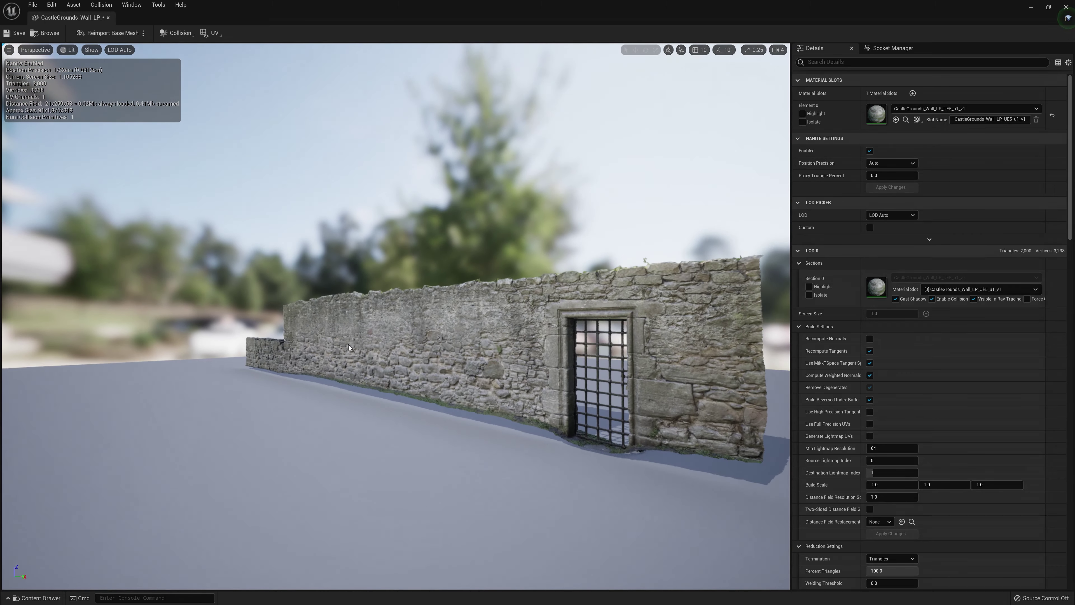
pyautogui.moveTo(348, 345); pyautogui.dragTo(438, 406, button='right')
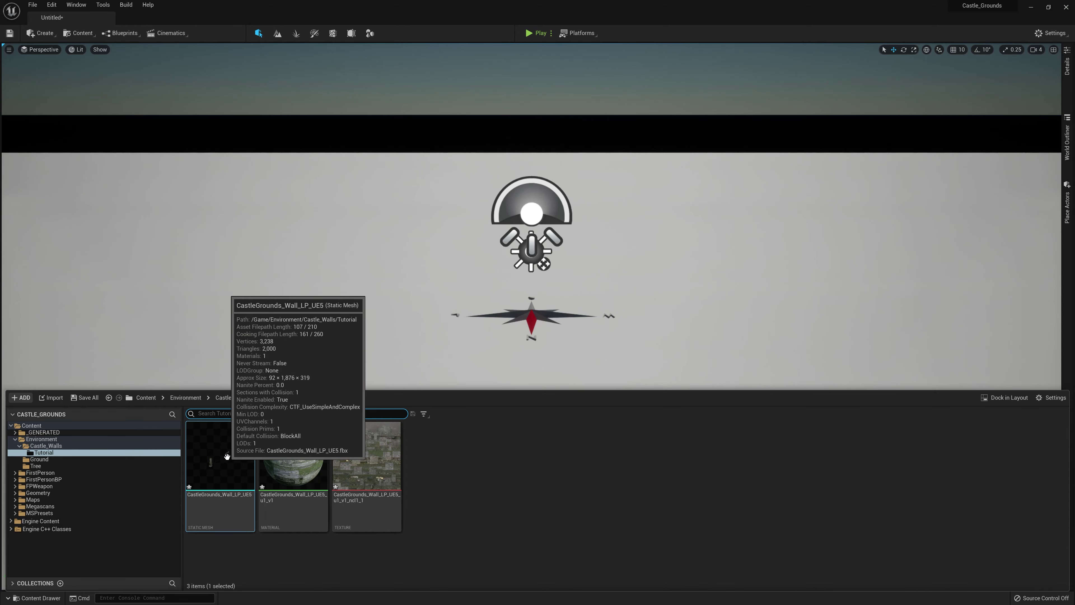
pyautogui.moveTo(249, 443); pyautogui.dragTo(402, 307)
pyautogui.moveTo(543, 384)
pyautogui.mouseDown(button='right')
pyautogui.moveTo(541, 366)
pyautogui.moveTo(668, 346)
pyautogui.moveTo(783, 373)
pyautogui.moveTo(800, 320)
pyautogui.moveTo(554, 387)
pyautogui.mouseUp(button='right')
pyautogui.press('s')
pyautogui.moveTo(593, 304); pyautogui.dragTo(573, 336, button='right')
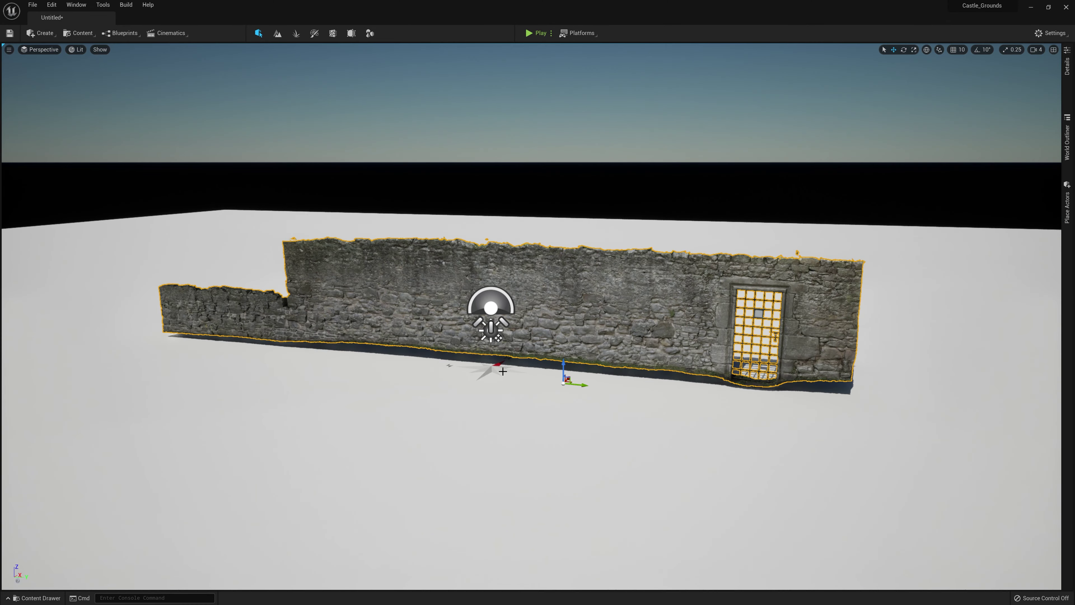
# Turn on Game View to hide the editor icons and selection outline, and inspect the placed wall
pyautogui.press('g')
pyautogui.moveTo(554, 235); pyautogui.dragTo(545, 273, button='right')
pyautogui.press('w')
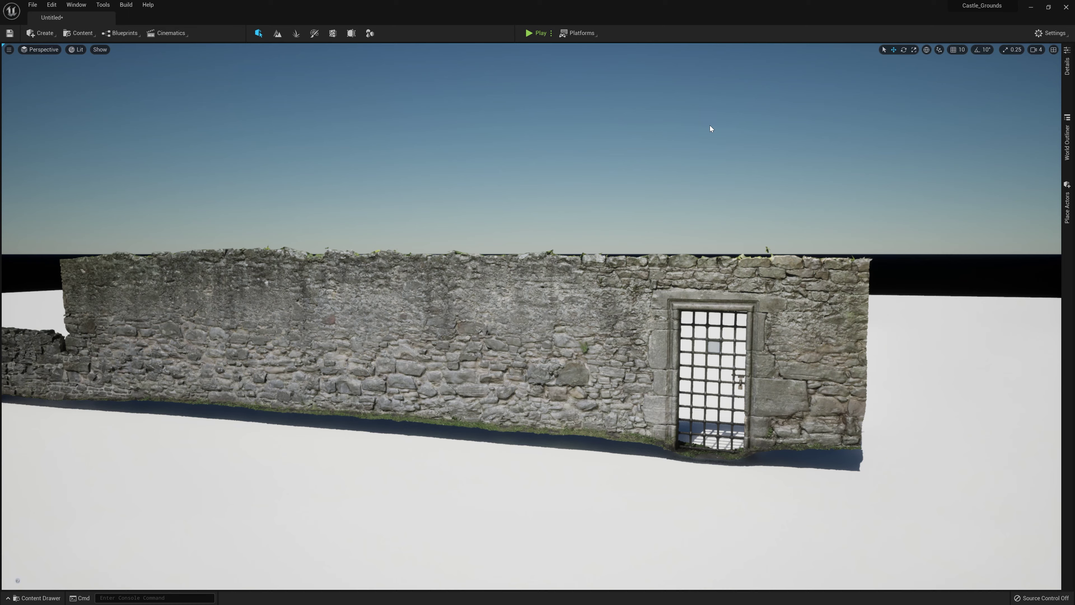
pyautogui.moveTo(709, 125); pyautogui.dragTo(702, 128, button='right')
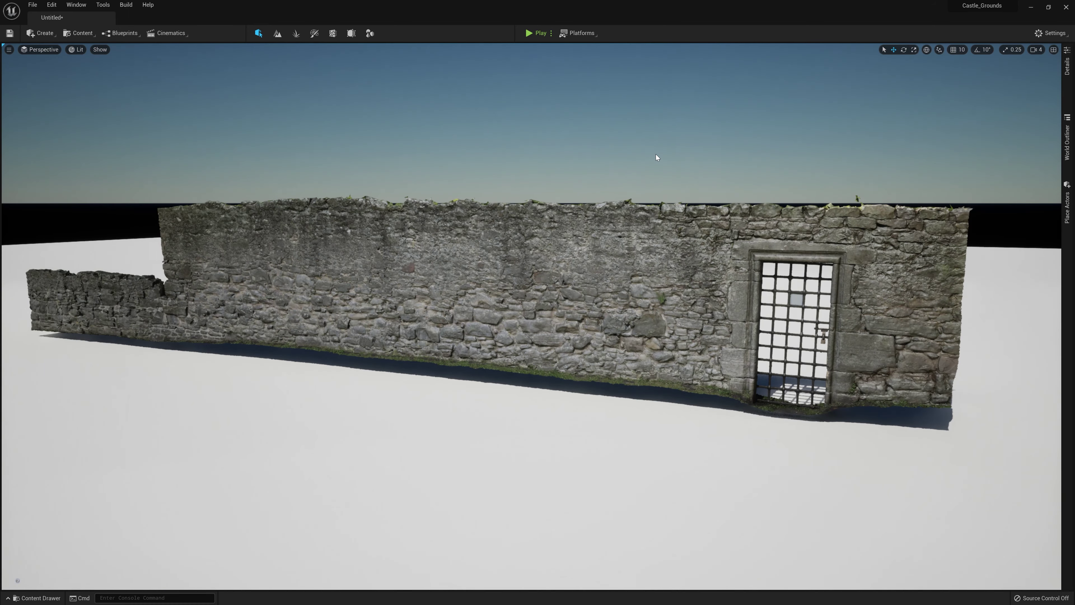
# Switch the level editor to Modeling mode and look through its mesh tools
pyautogui.click(371, 33)
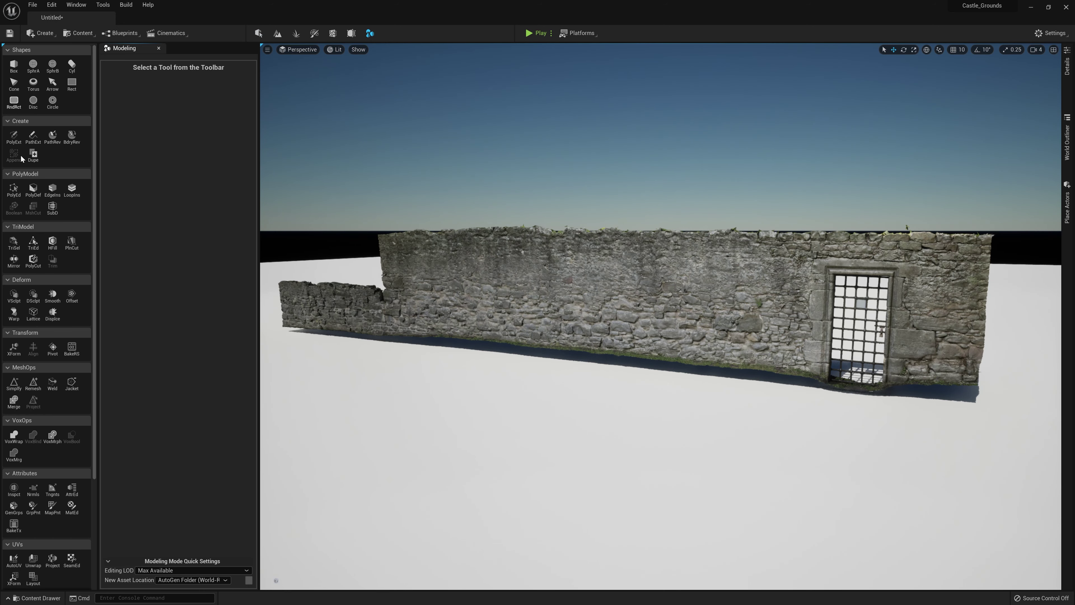
pyautogui.scroll(-5, 53, 443)
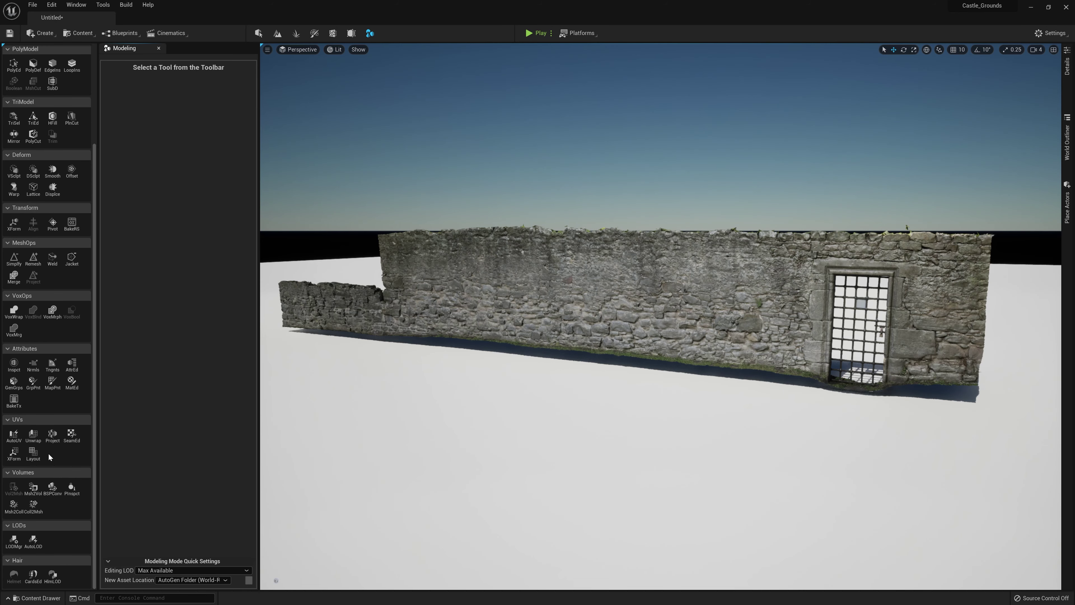
pyautogui.scroll(5, 49, 451)
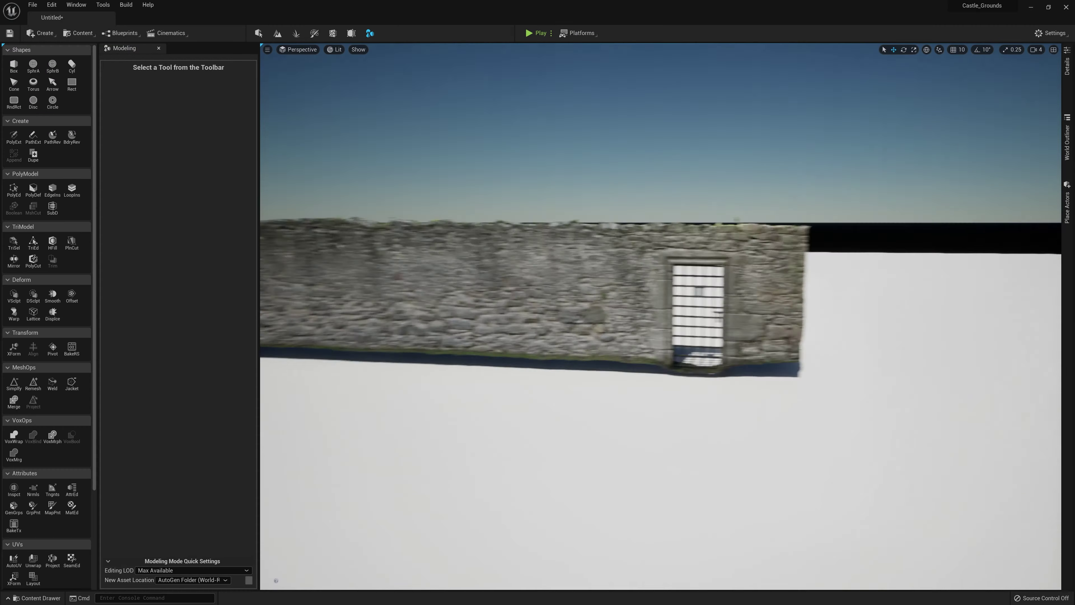
# Create one box on the ground directly in front of the wall's gated doorway
pyautogui.scroll(6, 660, 317)
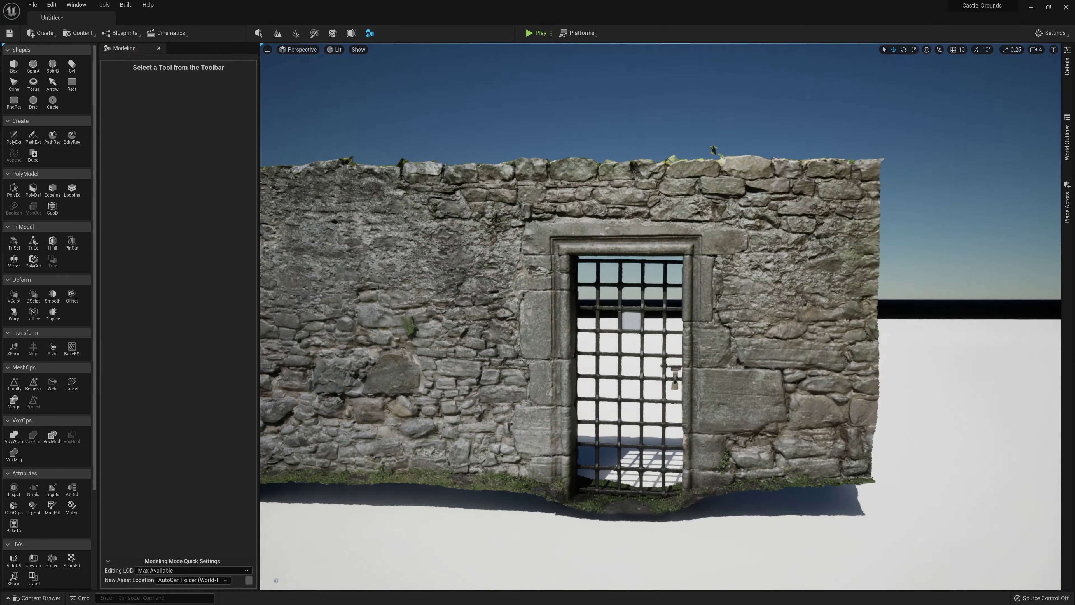
pyautogui.moveTo(660, 318); pyautogui.dragTo(601, 323, button='right')
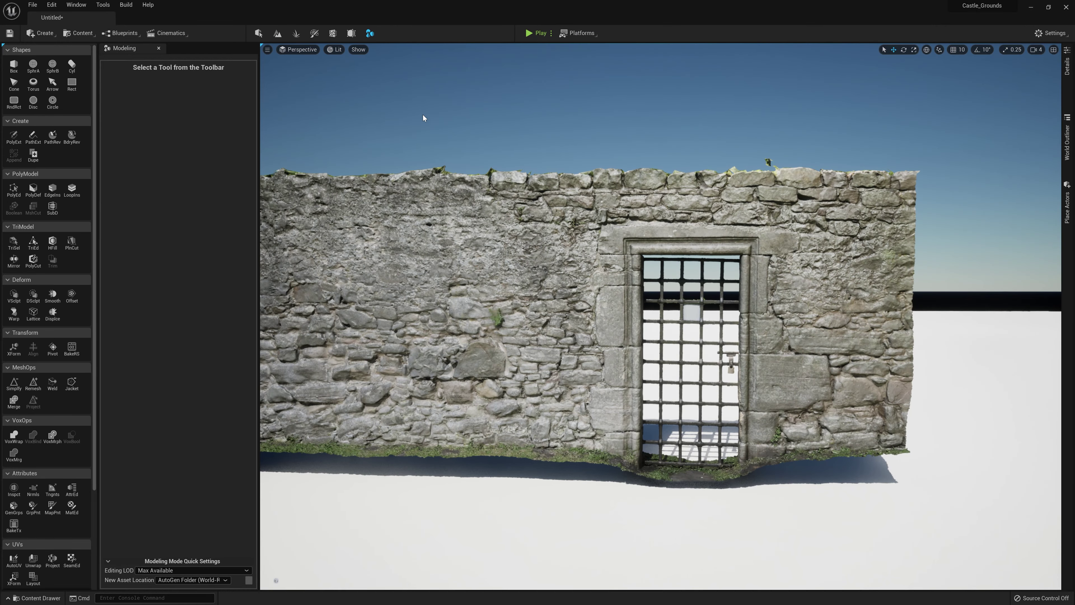
pyautogui.click(14, 68)
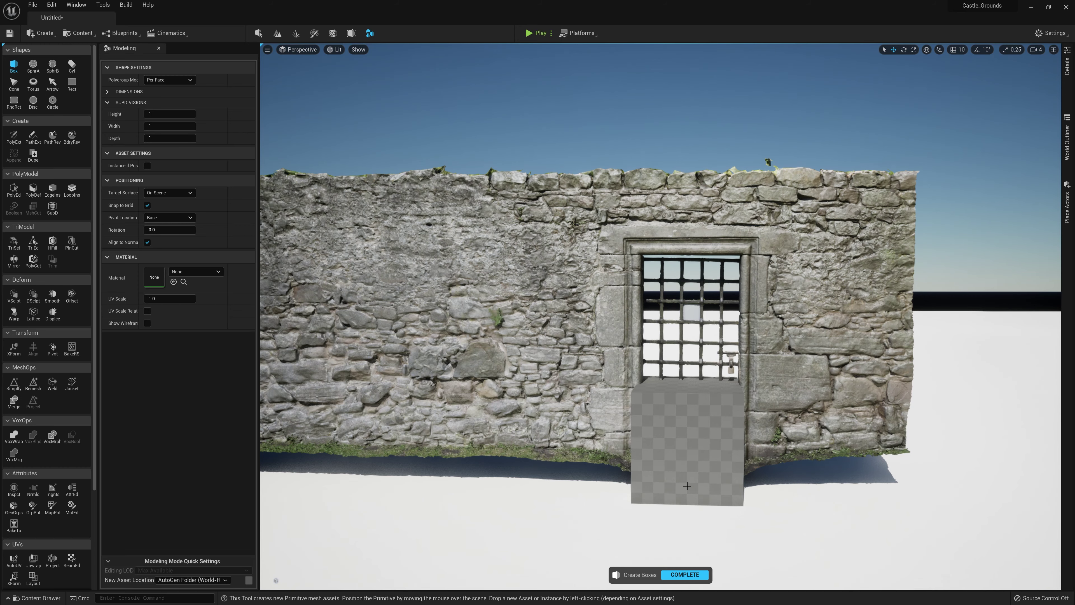
pyautogui.click(687, 485)
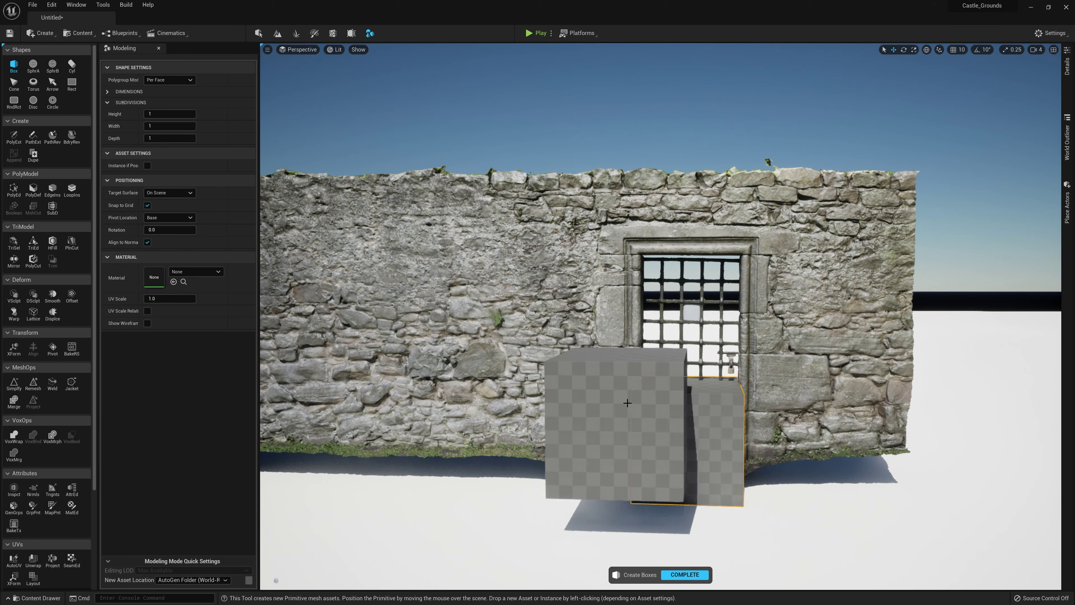
pyautogui.click(692, 575)
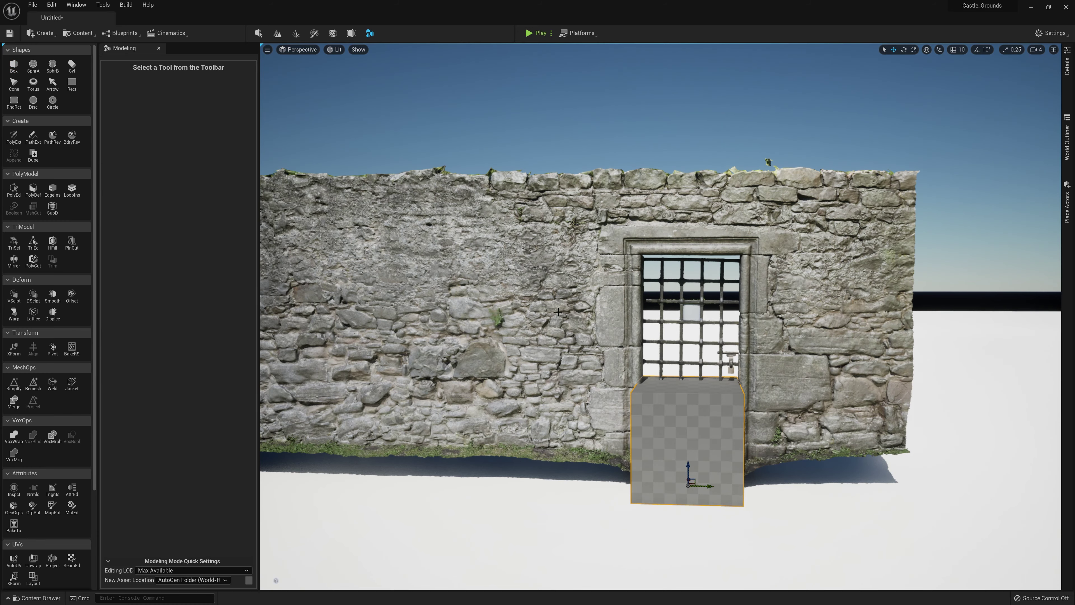
# Start a PolyGroup Edit on the box and extend its side face along the wall, past the doorway's left jamb
pyautogui.click(14, 193)
pyautogui.moveTo(584, 381); pyautogui.dragTo(597, 410, button='right')
pyautogui.press('a')
pyautogui.click(720, 375)
pyautogui.moveTo(726, 376); pyautogui.dragTo(660, 384, button='right')
pyautogui.press('d')
pyautogui.press('w')
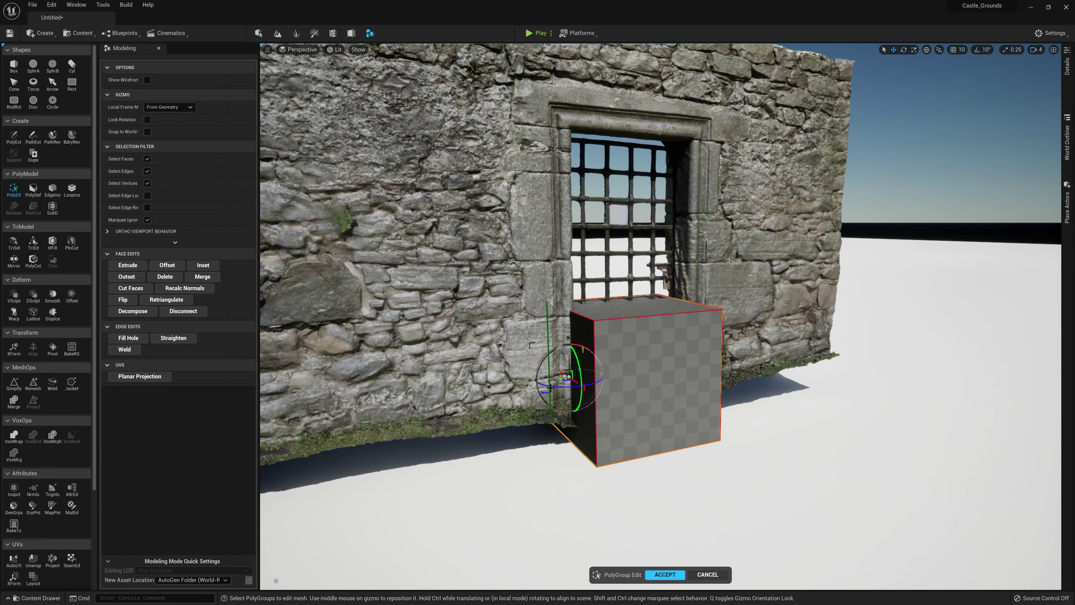
pyautogui.moveTo(550, 387); pyautogui.dragTo(453, 386)
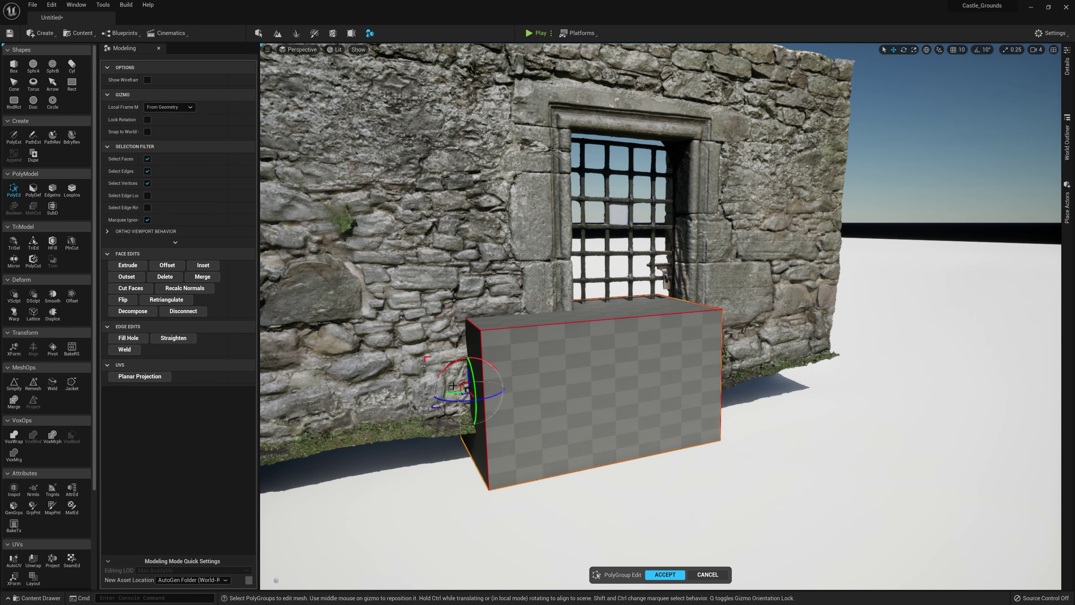
# Extend the box's opposite side face along the wall, beyond the doorway's right jamb
pyautogui.press('d')
pyautogui.moveTo(590, 324); pyautogui.dragTo(529, 340, button='right')
pyautogui.click(588, 311)
pyautogui.click(661, 327)
pyautogui.moveTo(656, 302); pyautogui.dragTo(819, 322)
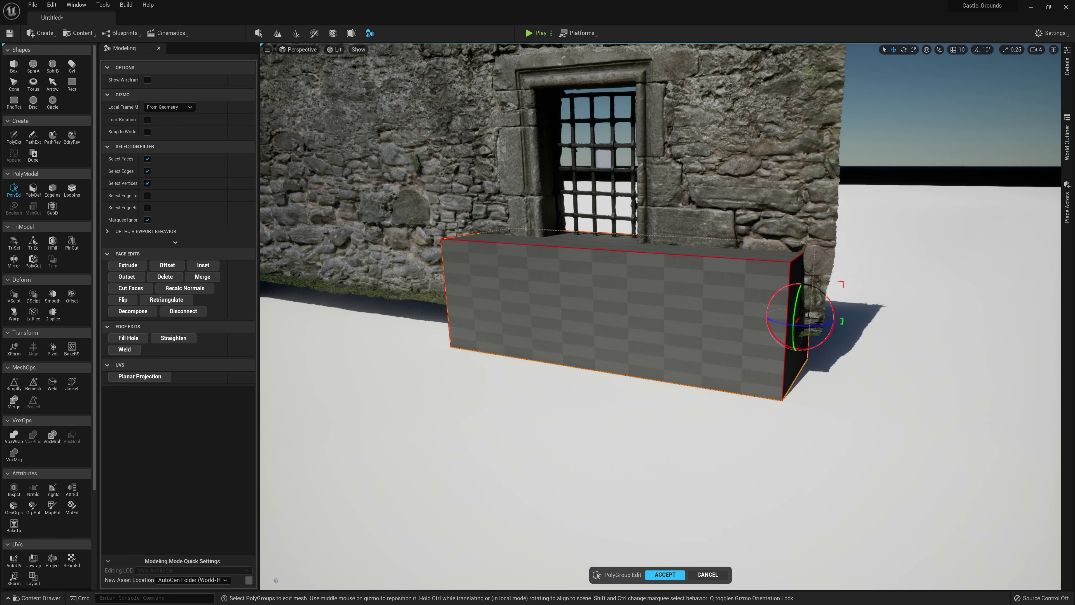
# Raise the box's top face above the upper edge of the stone wall
pyautogui.click(753, 250)
pyautogui.moveTo(608, 317)
pyautogui.mouseDown(button='middle')
pyautogui.moveTo(622, 237)
pyautogui.moveTo(608, 317)
pyautogui.mouseUp(button='middle')
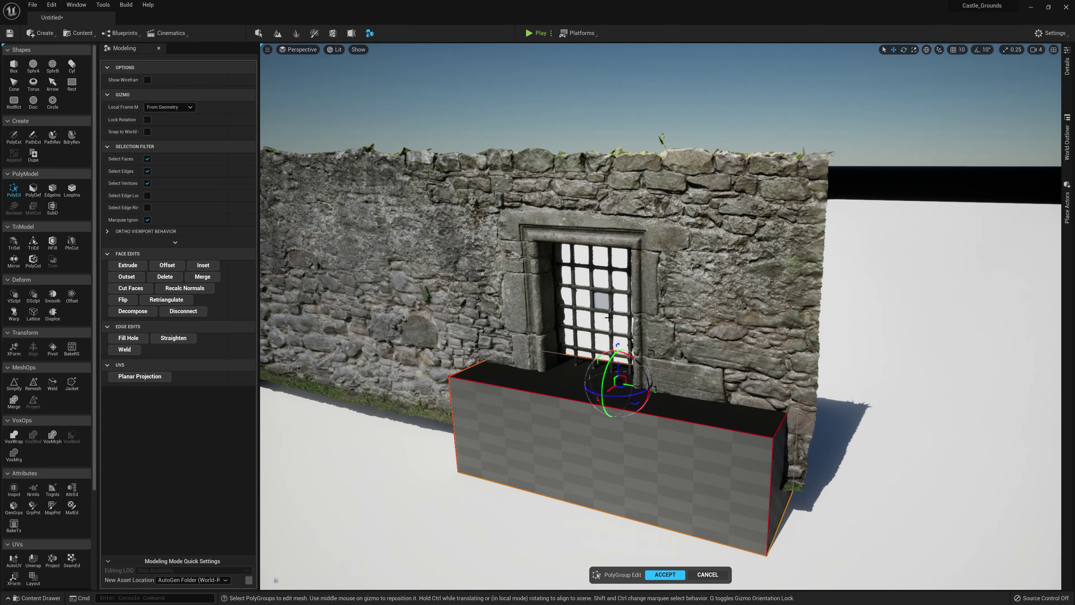
pyautogui.moveTo(613, 366); pyautogui.dragTo(609, 86)
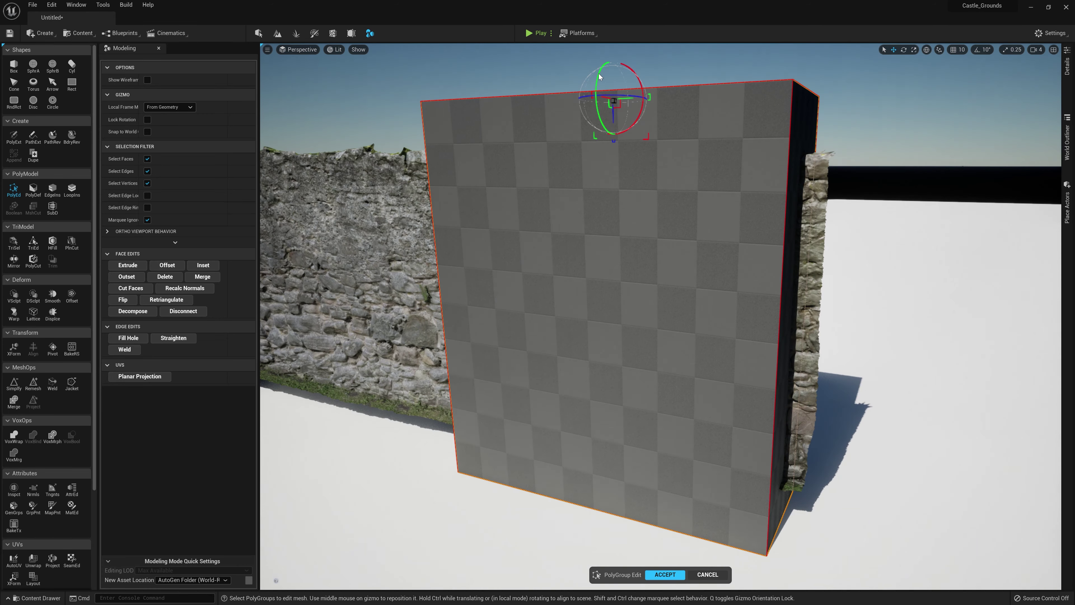
# Lower the box's bottom face below the ground so that it reaches beneath the wall's base
pyautogui.moveTo(759, 276); pyautogui.dragTo(757, 385, button='middle')
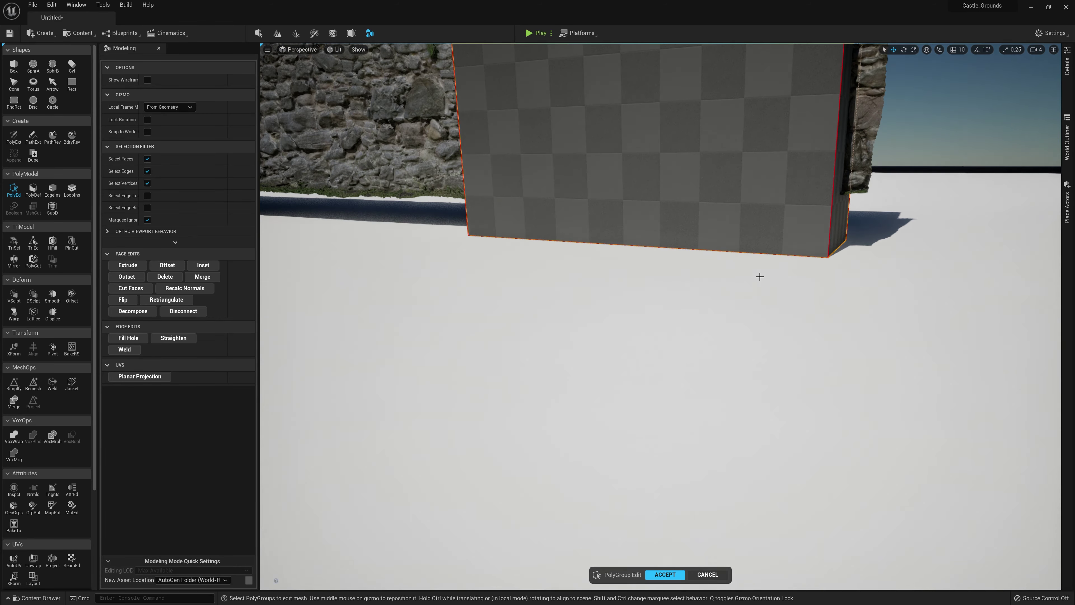
pyautogui.moveTo(758, 276); pyautogui.dragTo(759, 226, button='right')
pyautogui.click(640, 241)
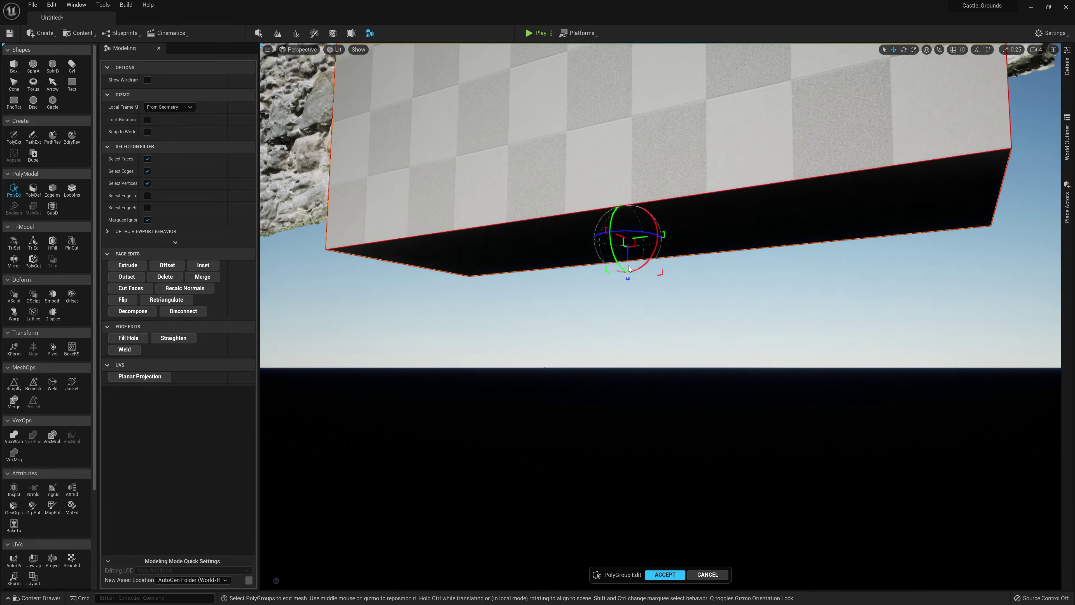
pyautogui.moveTo(626, 263); pyautogui.dragTo(634, 303)
pyautogui.moveTo(655, 347); pyautogui.dragTo(719, 338, button='right')
pyautogui.moveTo(664, 273); pyautogui.dragTo(626, 335, button='right')
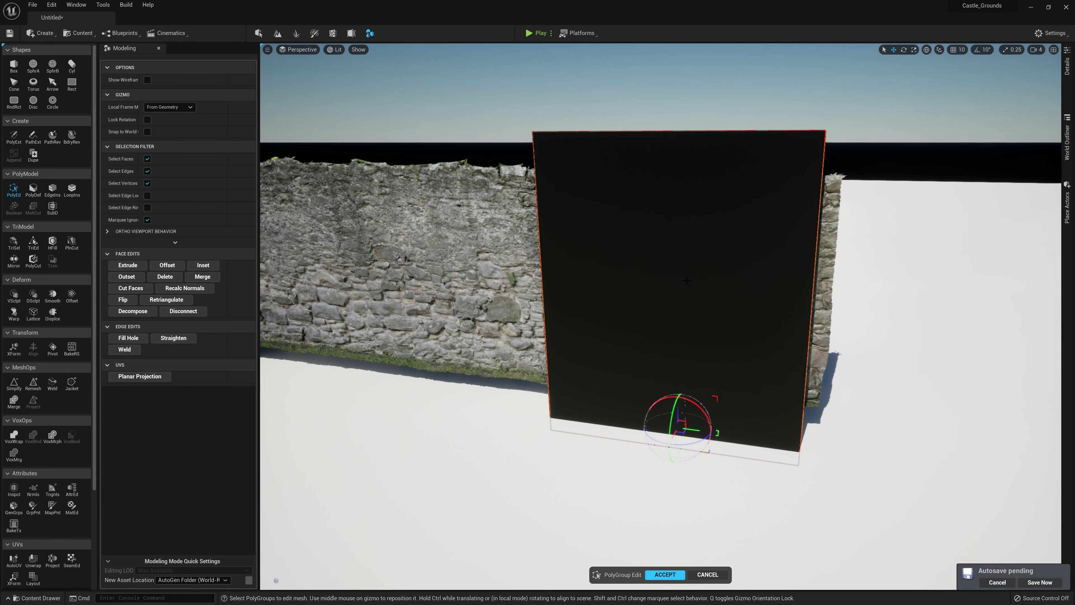
# Extend the box's rear face outward past the back of the wall and accept the PolyGroup edit
pyautogui.moveTo(686, 280); pyautogui.dragTo(517, 286, button='right')
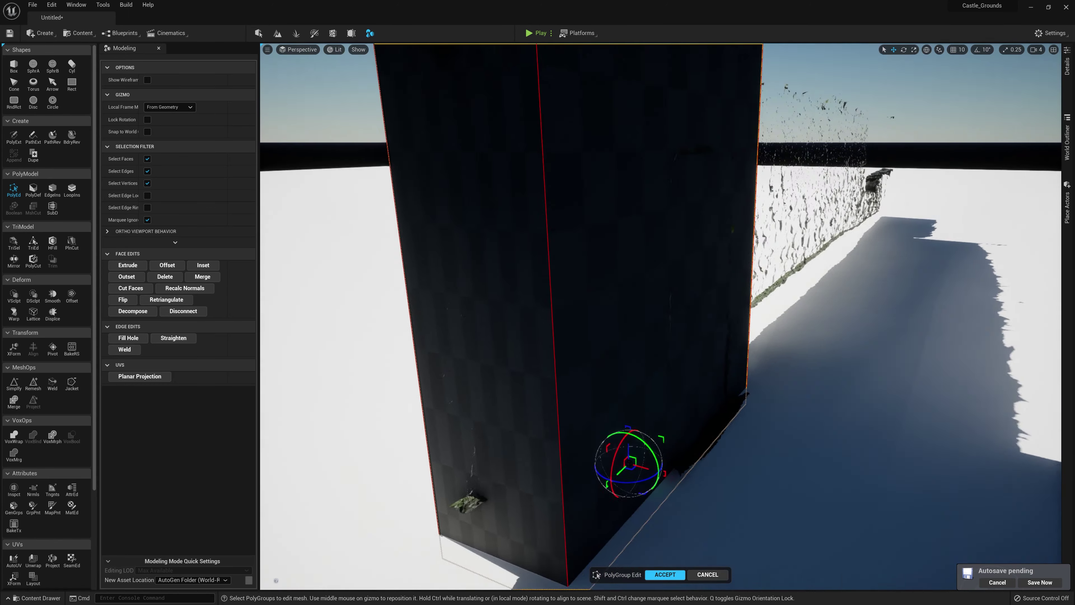
pyautogui.moveTo(660, 309); pyautogui.dragTo(686, 277, button='right')
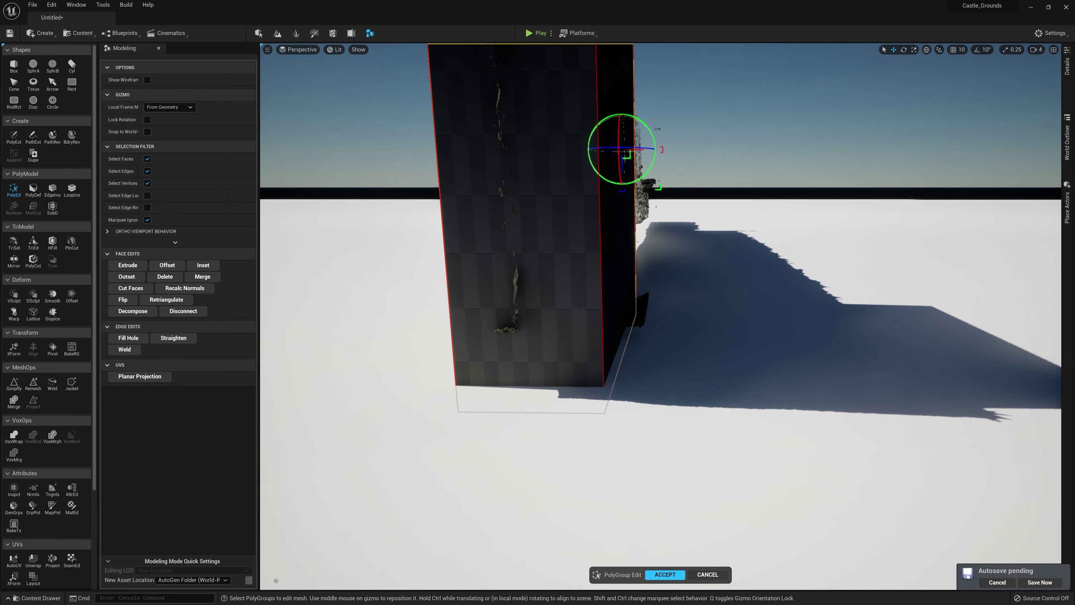
pyautogui.moveTo(652, 161); pyautogui.dragTo(686, 161)
pyautogui.moveTo(686, 161); pyautogui.dragTo(628, 274, button='right')
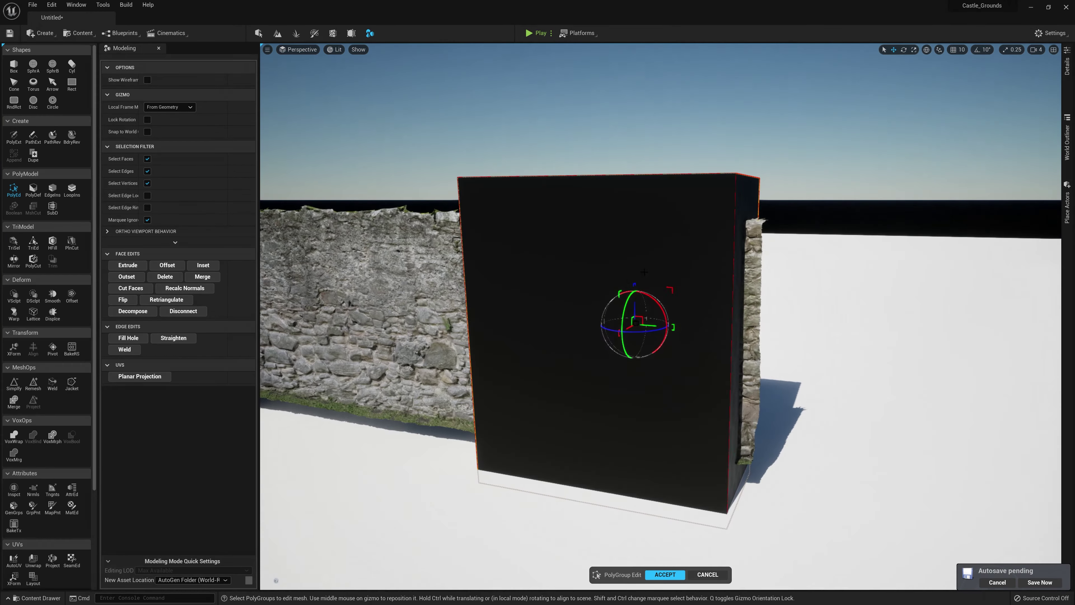
pyautogui.moveTo(727, 285); pyautogui.dragTo(691, 298, button='middle')
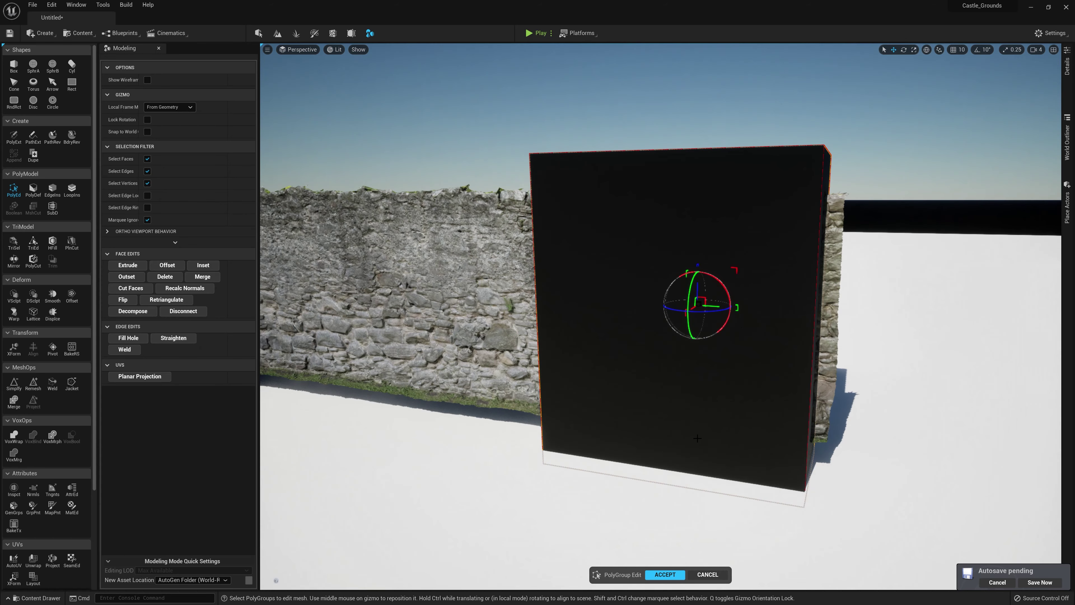
pyautogui.click(665, 574)
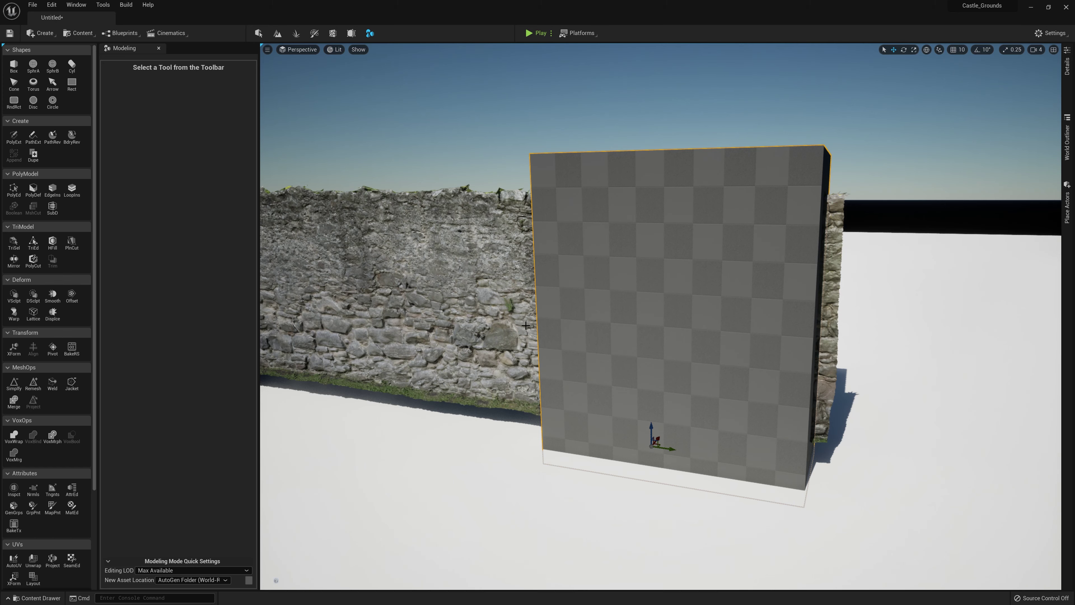
# Run a Boolean on the wall and the box with the operation set to Intersect
pyautogui.hotkey('ctrl', 'space')
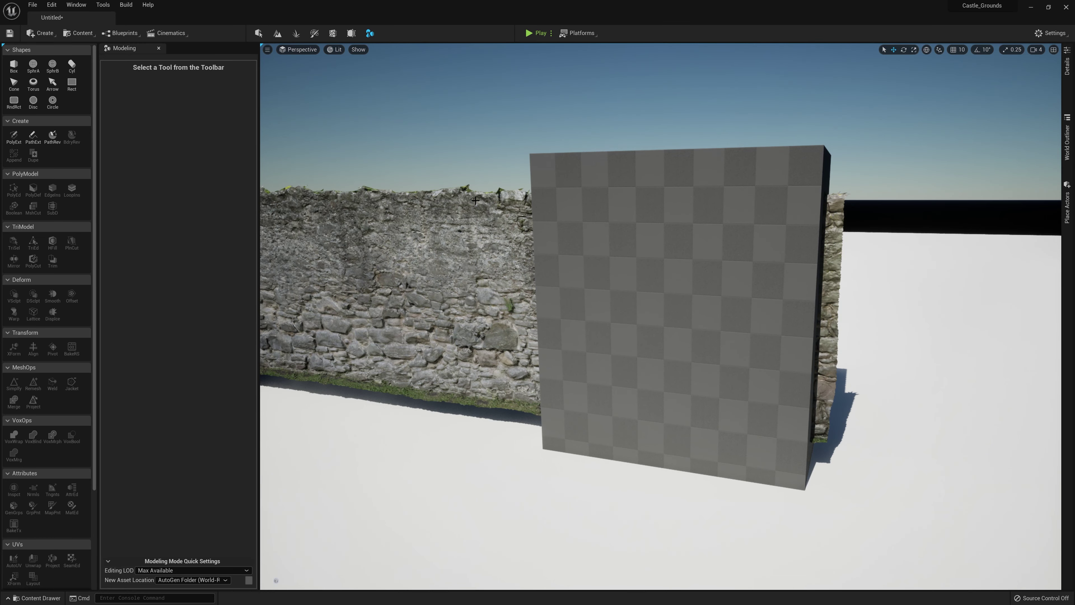
pyautogui.click(476, 204)
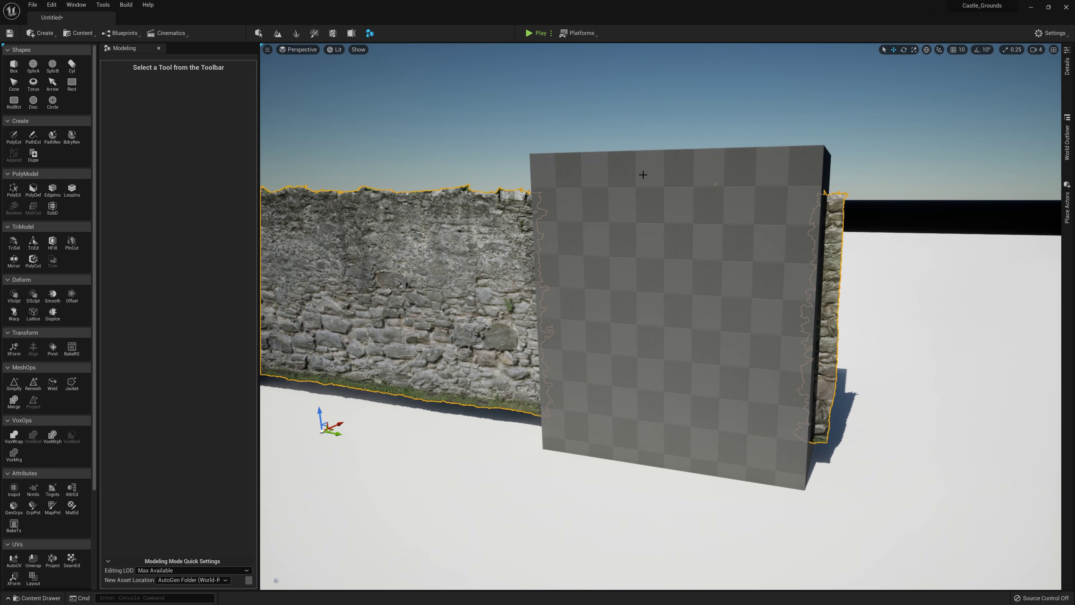
pyautogui.keyDown('ctrl'); pyautogui.click(652, 173); pyautogui.keyUp('ctrl')
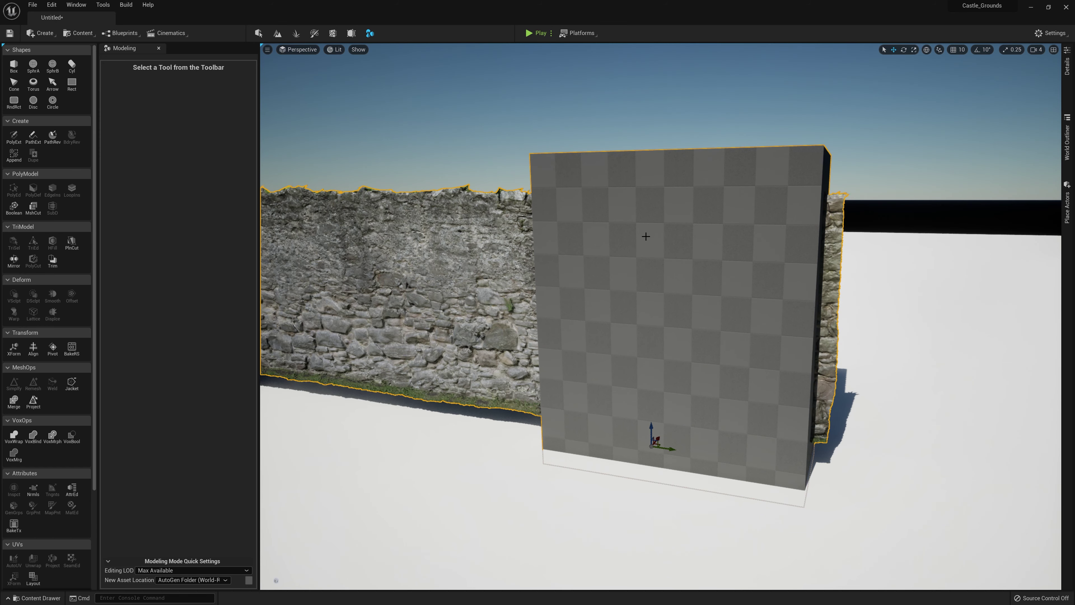
pyautogui.click(13, 208)
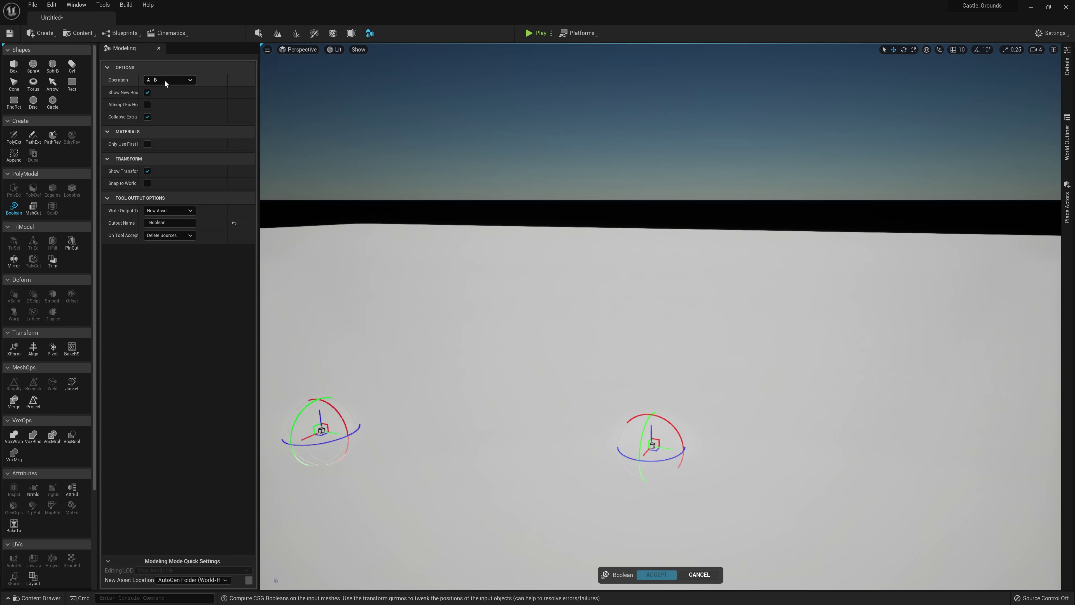
pyautogui.click(168, 80)
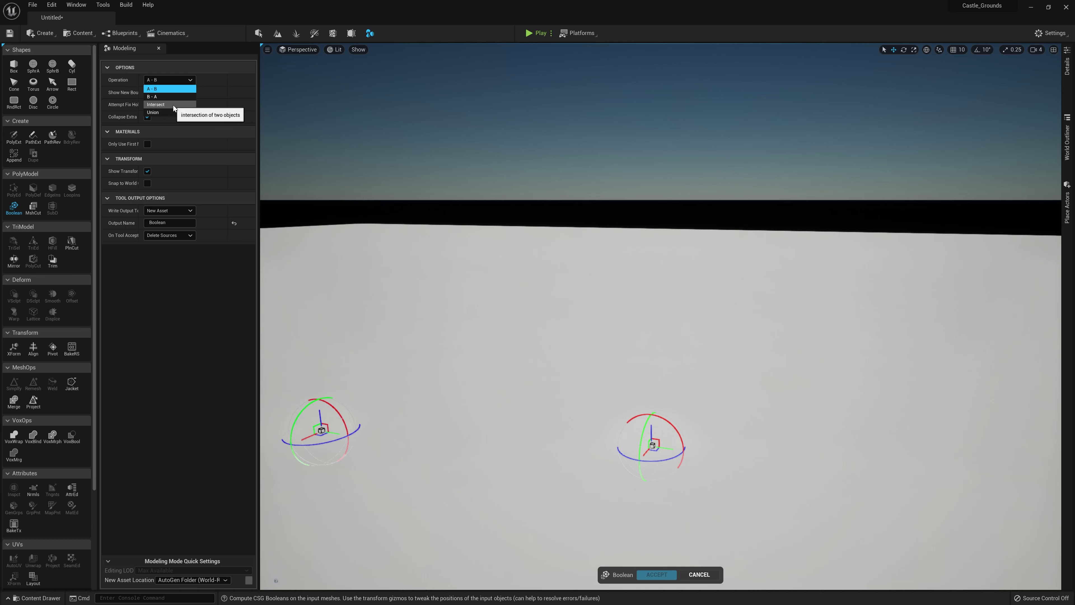
pyautogui.click(165, 104)
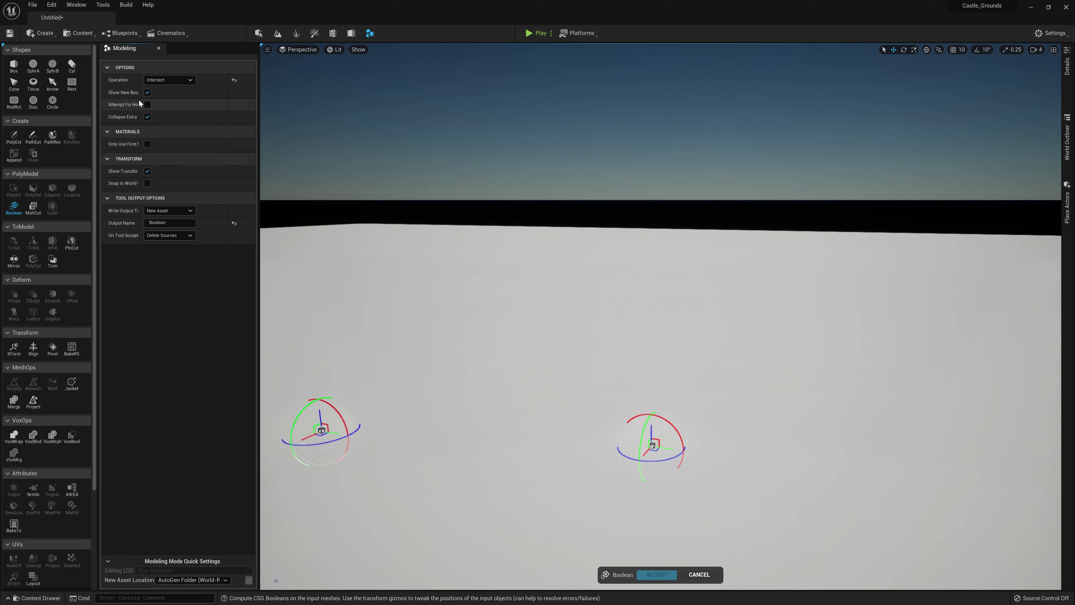
pyautogui.moveTo(139, 101); pyautogui.dragTo(159, 100)
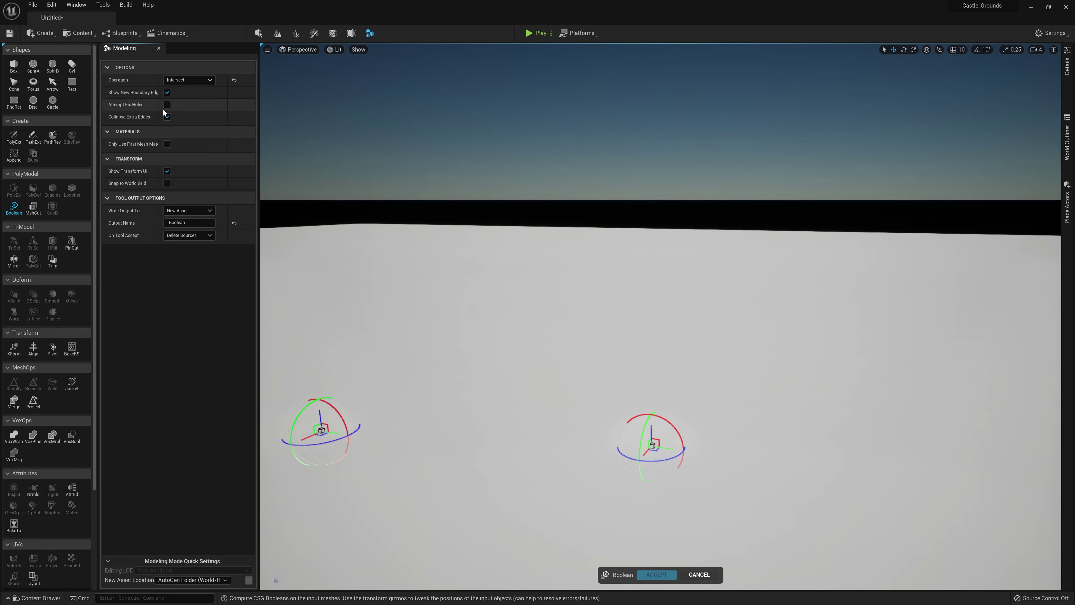
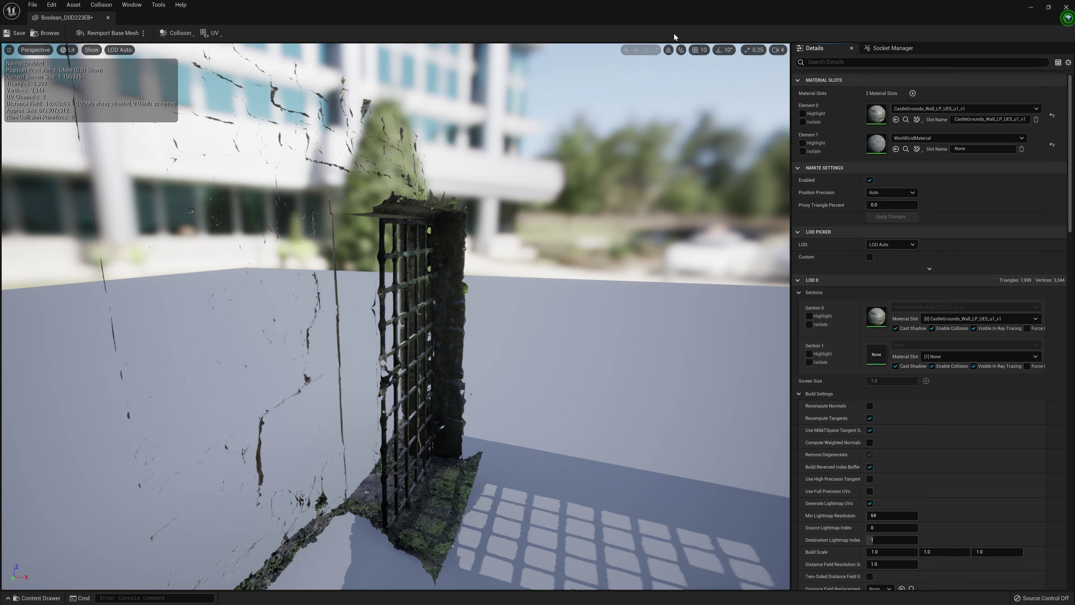
# Examine the Boolean gate section from different angles in the static mesh editor
pyautogui.moveTo(372, 214); pyautogui.dragTo(534, 213)
pyautogui.moveTo(372, 213); pyautogui.dragTo(372, 187, button='right')
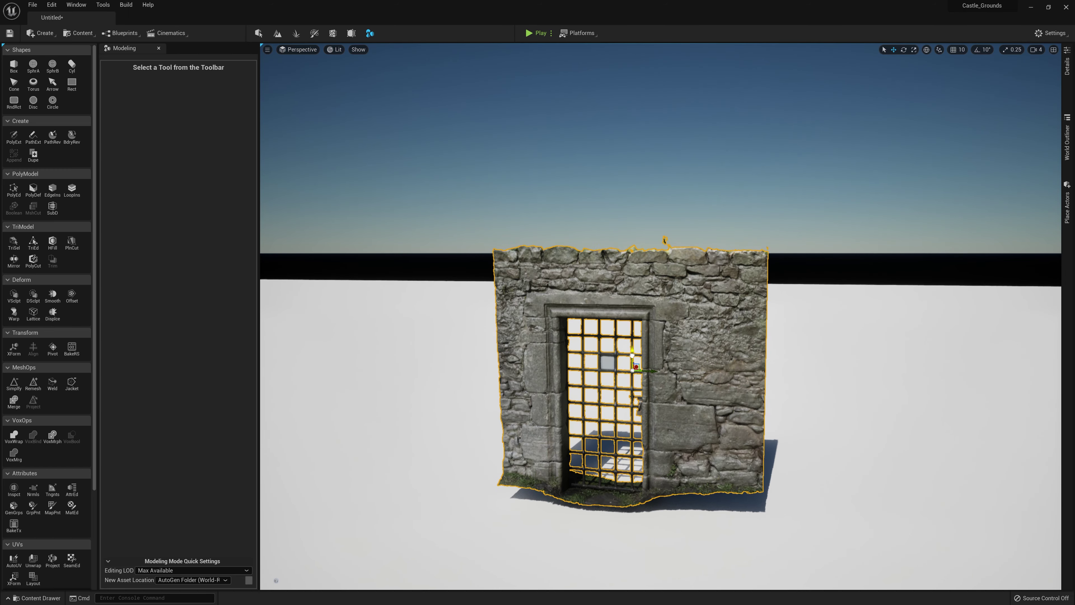
# Lower the gated wall section into the floor so that its uneven base sinks below the ground
pyautogui.moveTo(632, 352); pyautogui.dragTo(631, 379)
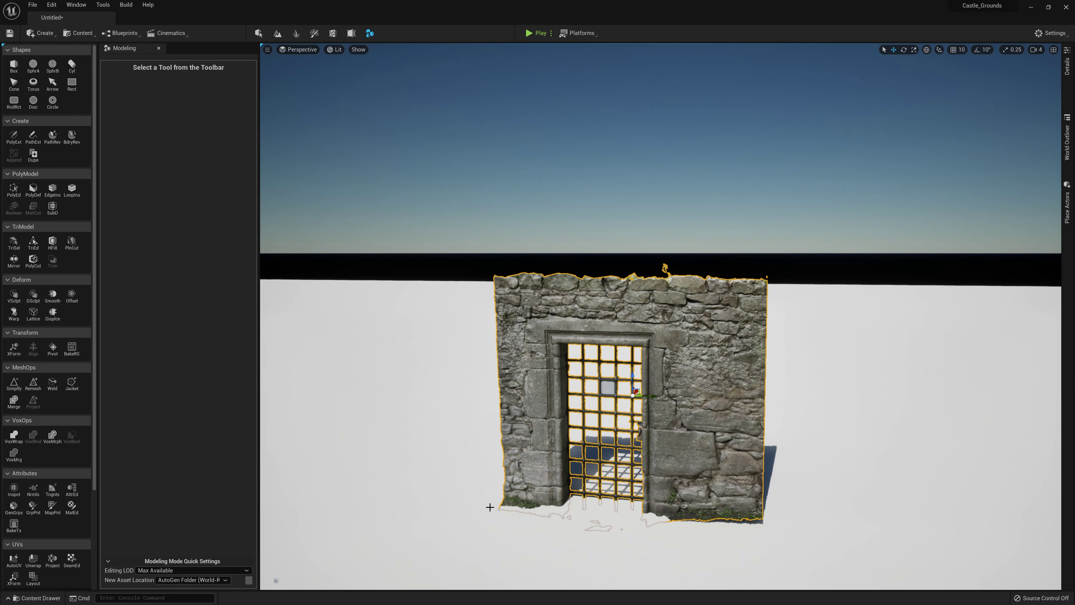
pyautogui.moveTo(811, 363); pyautogui.dragTo(829, 348, button='right')
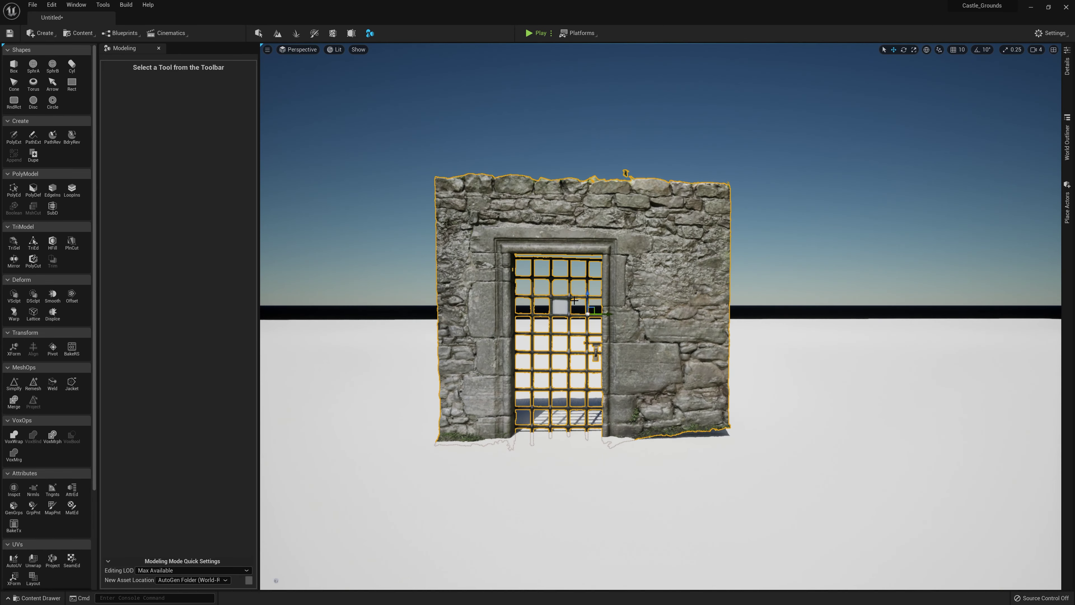
pyautogui.press('End')
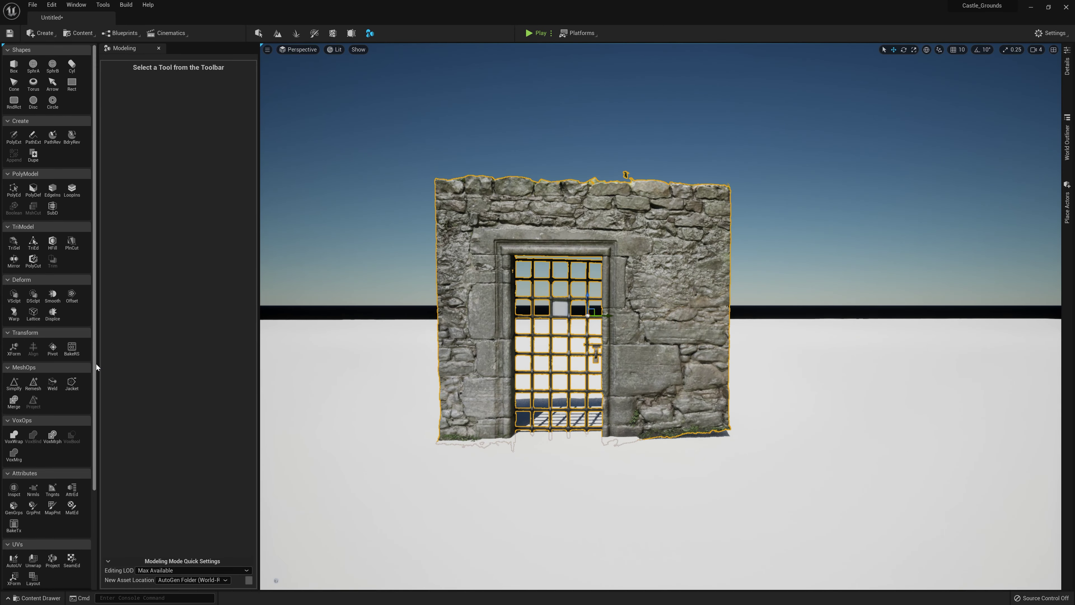
# Start a Lattice deform on the wall and pull the control points at its lower right corner down toward the ground
pyautogui.click(34, 314)
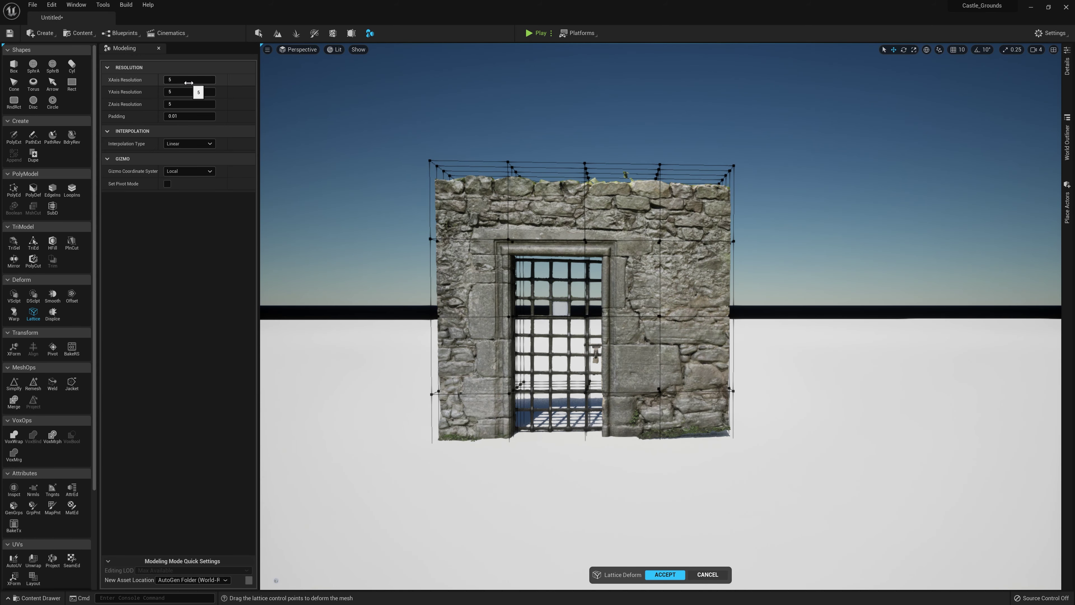
pyautogui.moveTo(778, 314); pyautogui.dragTo(825, 482, button='middle')
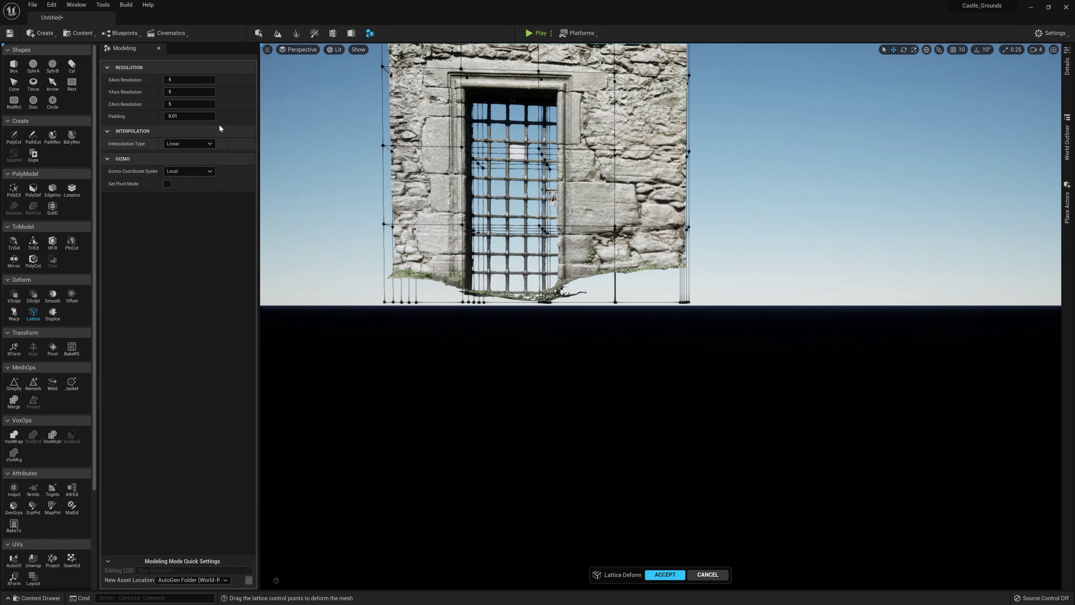
pyautogui.moveTo(715, 319); pyautogui.dragTo(681, 306)
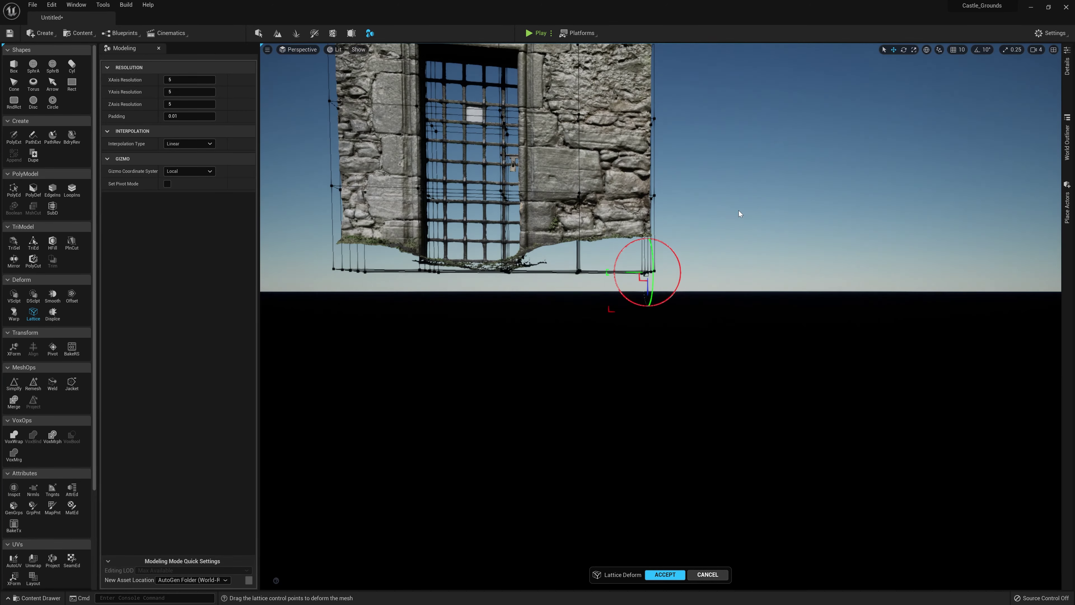
pyautogui.moveTo(740, 214); pyautogui.dragTo(722, 173, button='middle')
pyautogui.moveTo(712, 271); pyautogui.dragTo(640, 199)
pyautogui.moveTo(718, 292); pyautogui.dragTo(638, 332)
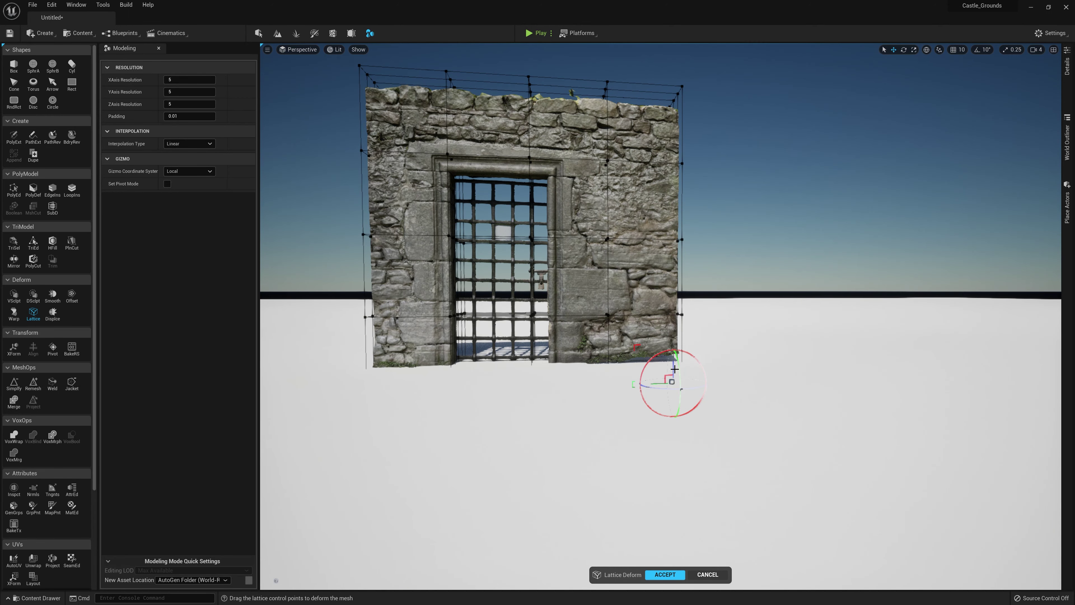
pyautogui.moveTo(674, 369); pyautogui.dragTo(672, 371)
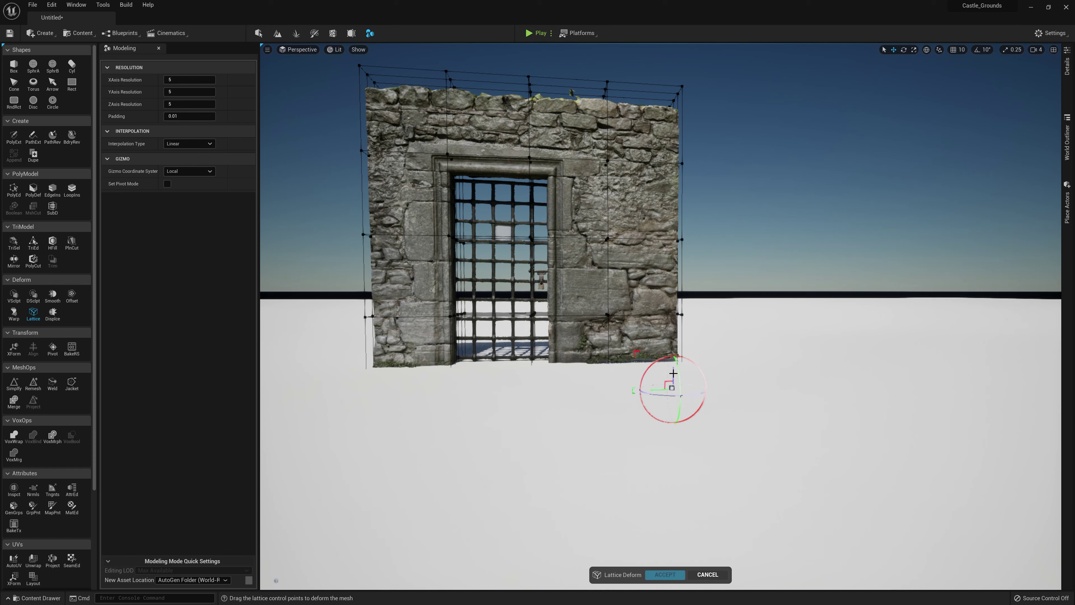
pyautogui.moveTo(673, 371); pyautogui.dragTo(673, 380)
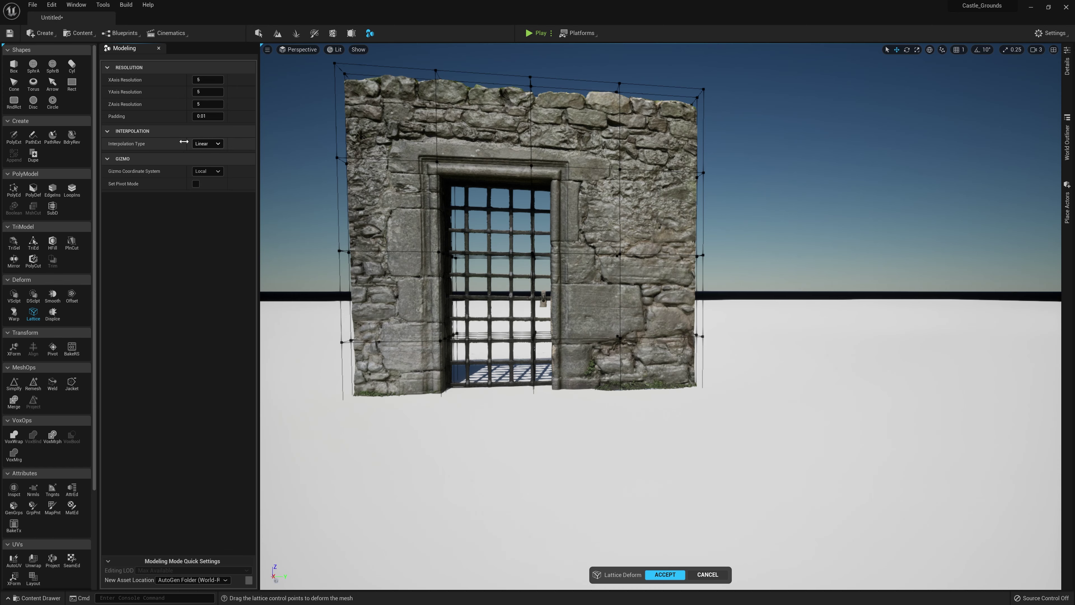
# Try lowering the wall's upper right lattice corner with Interpolation Type set to Cubic, and undo the corner move
pyautogui.moveTo(665, 67); pyautogui.dragTo(690, 148)
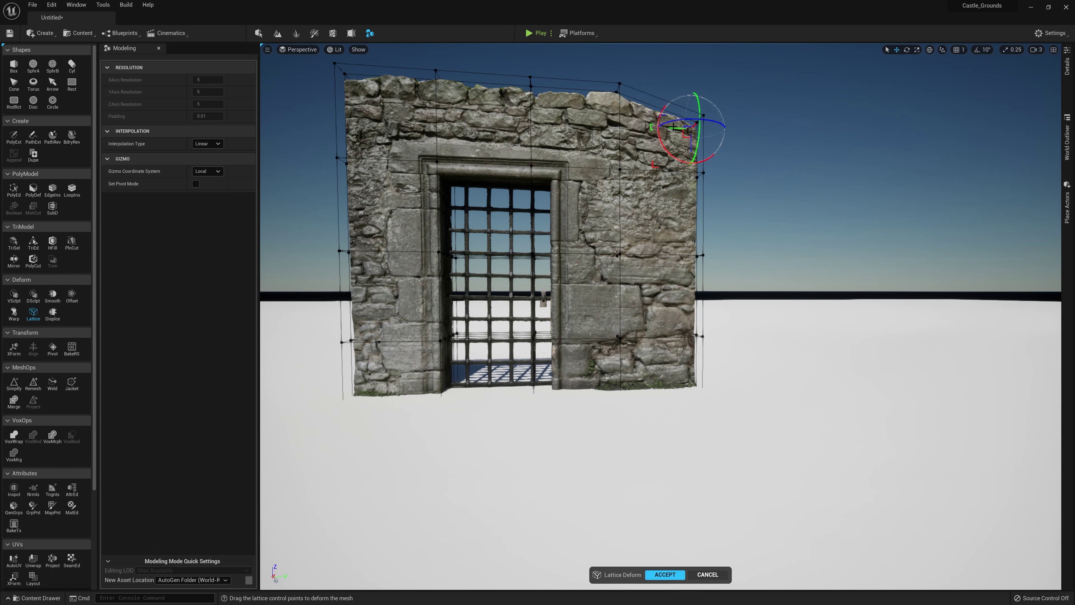
pyautogui.click(218, 143)
pyautogui.click(201, 160)
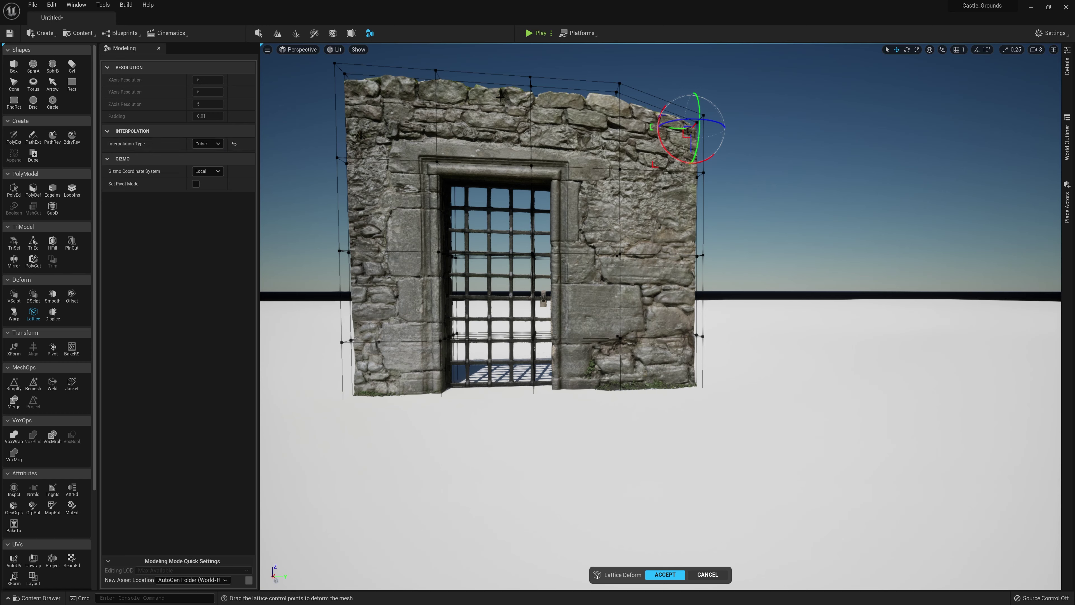
pyautogui.hotkey('ctrl', 'z')
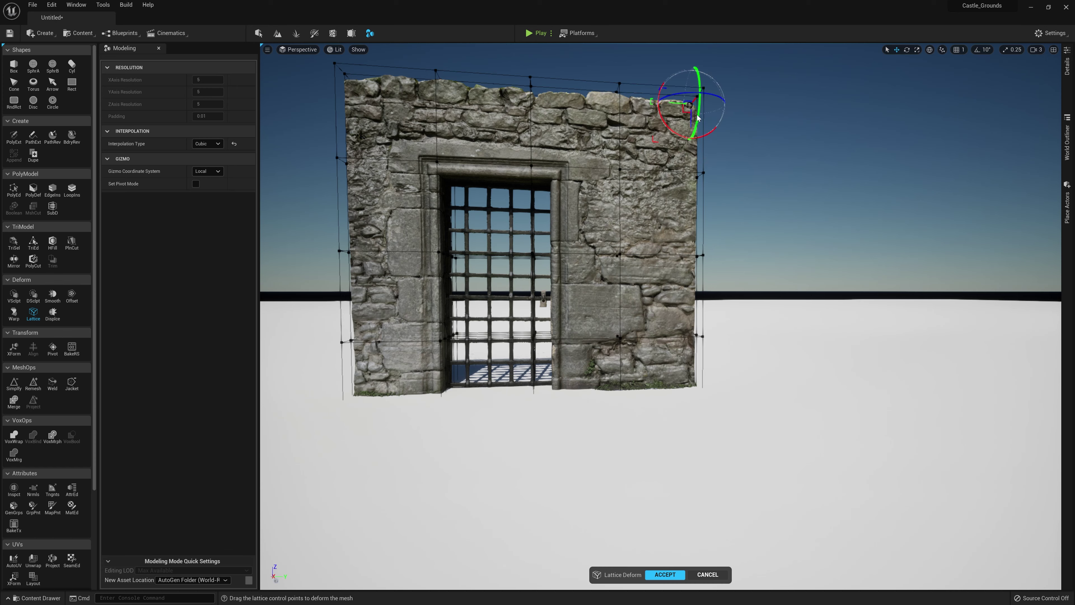
# Try raising the wall's upper right lattice corner, switch the interpolation to Linear for comparison, and undo both changes
pyautogui.moveTo(691, 118); pyautogui.dragTo(679, 73)
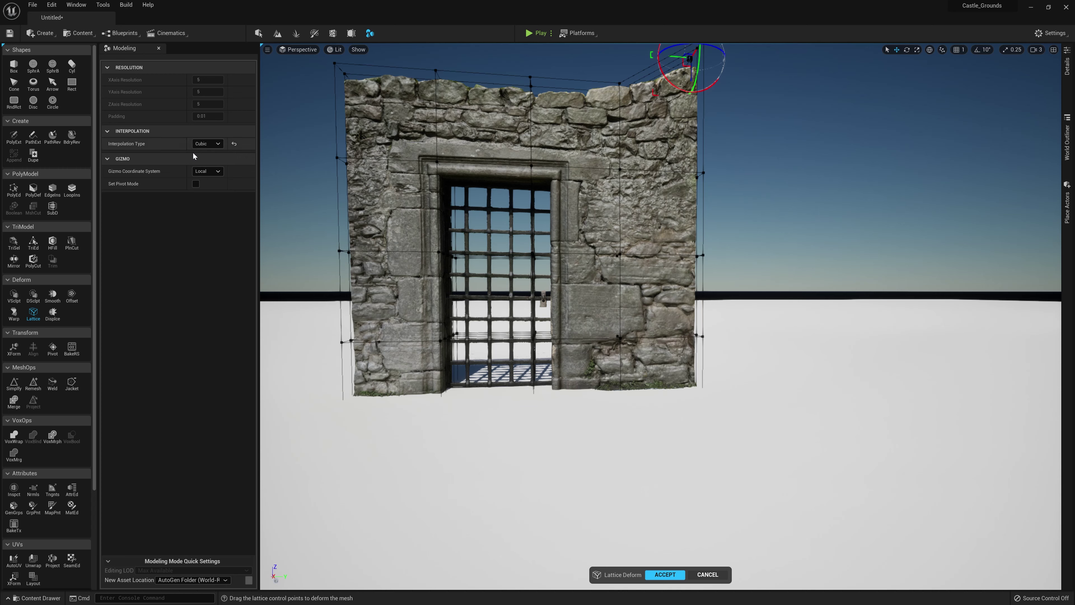
pyautogui.click(207, 144)
pyautogui.click(204, 154)
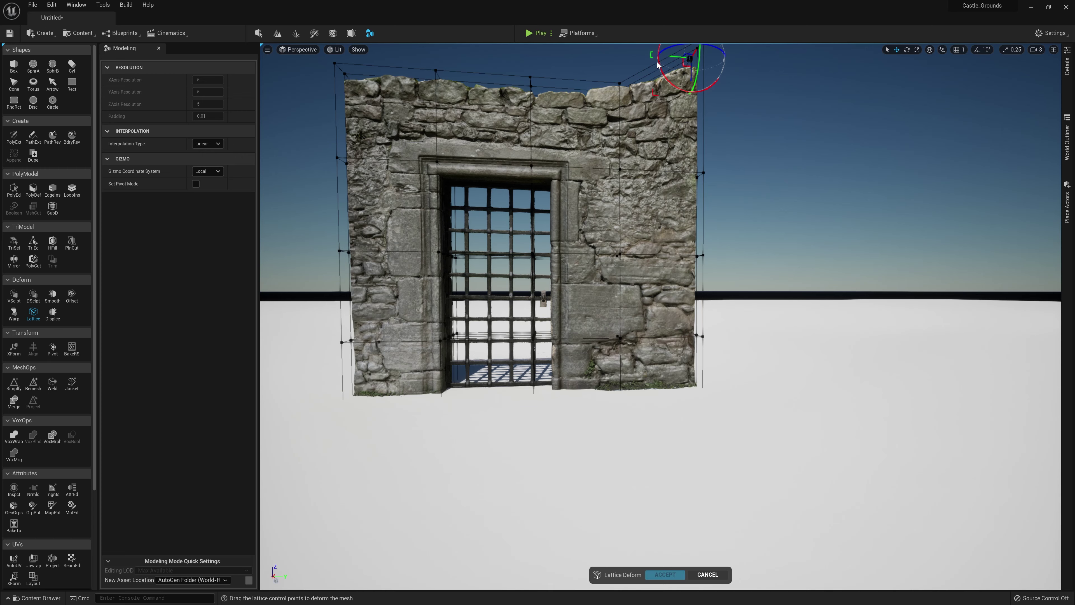
pyautogui.hotkey('ctrl', 'z')
pyautogui.hotkey('ctrl', 'z')
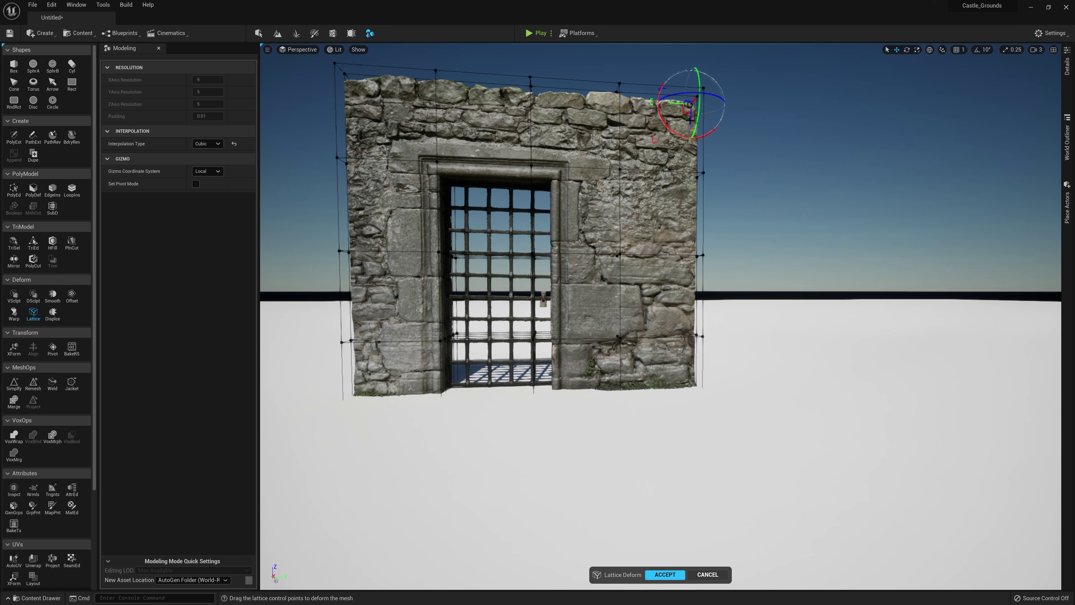
pyautogui.moveTo(689, 119); pyautogui.dragTo(690, 118)
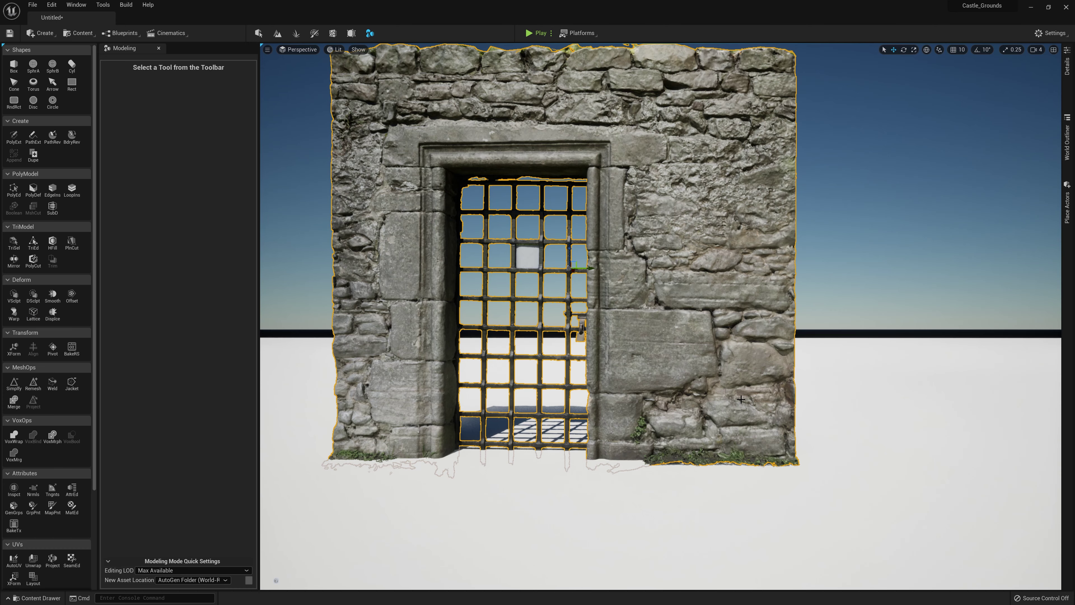
# Raise the gated wall section so that its whole base sits above the ground
pyautogui.click(842, 244)
pyautogui.click(737, 250)
pyautogui.press('s')
pyautogui.moveTo(737, 250)
pyautogui.mouseDown(button='right')
pyautogui.moveTo(743, 267)
pyautogui.moveTo(739, 249)
pyautogui.mouseUp(button='right')
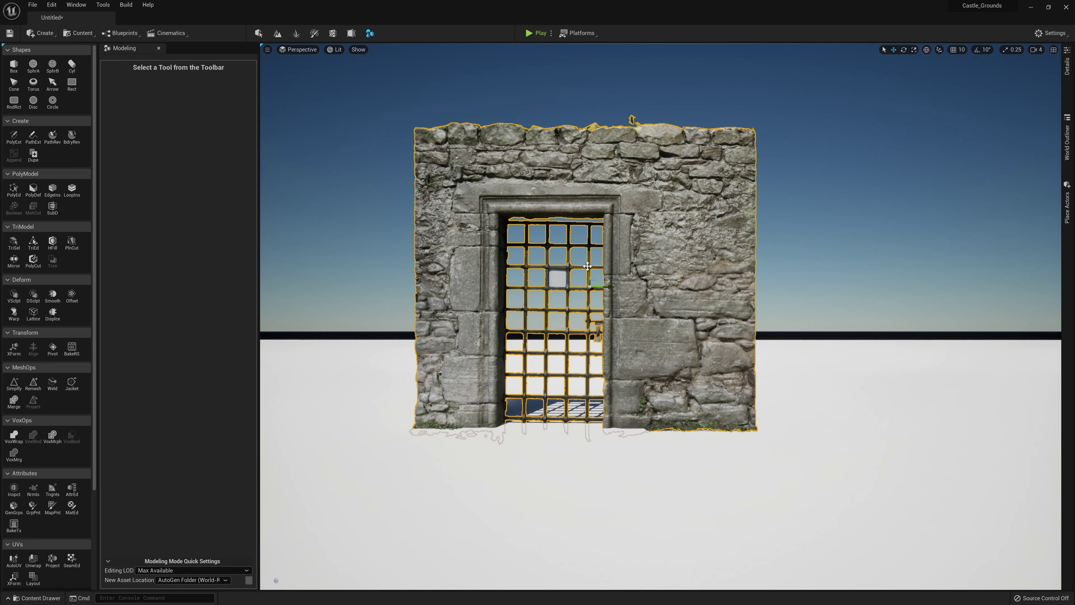
pyautogui.moveTo(588, 266); pyautogui.dragTo(586, 235)
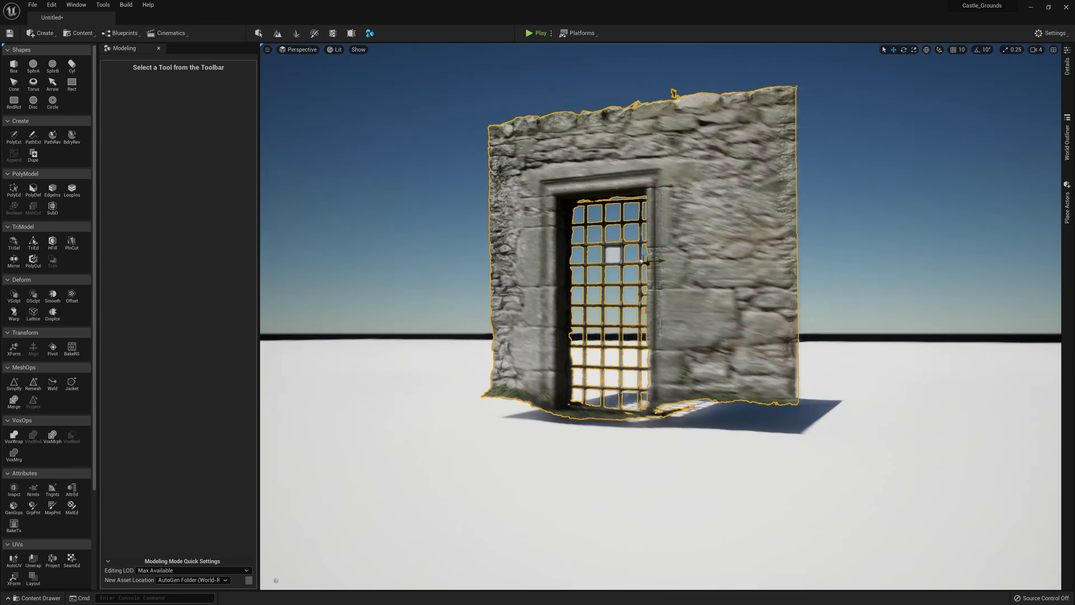
# Start the Mirror tool on the wall section and inspect its preview from the front and from above
pyautogui.moveTo(660, 316); pyautogui.dragTo(636, 112, button='right')
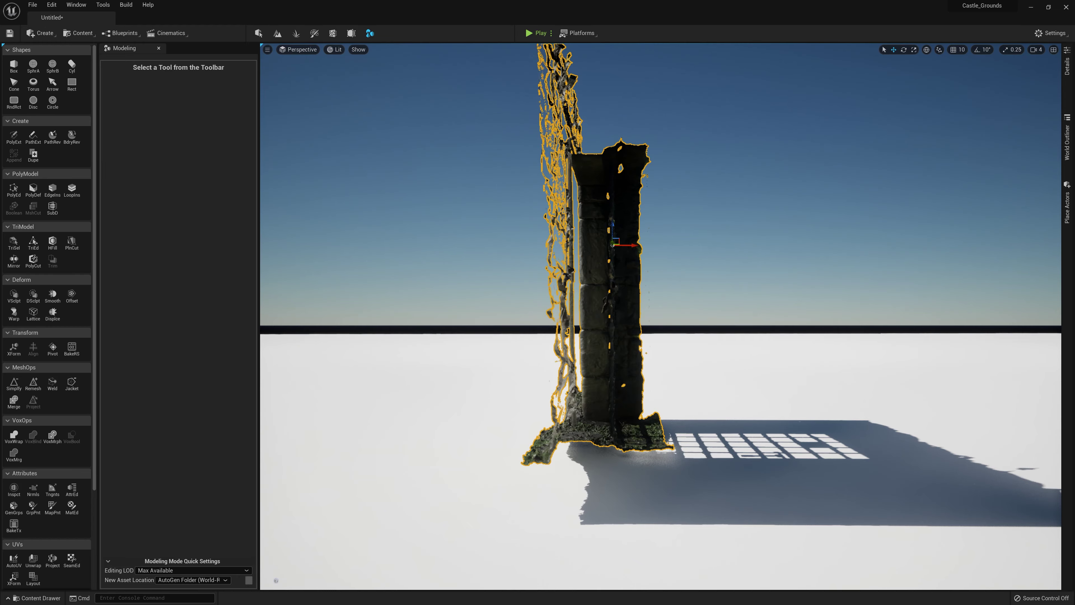
pyautogui.click(14, 262)
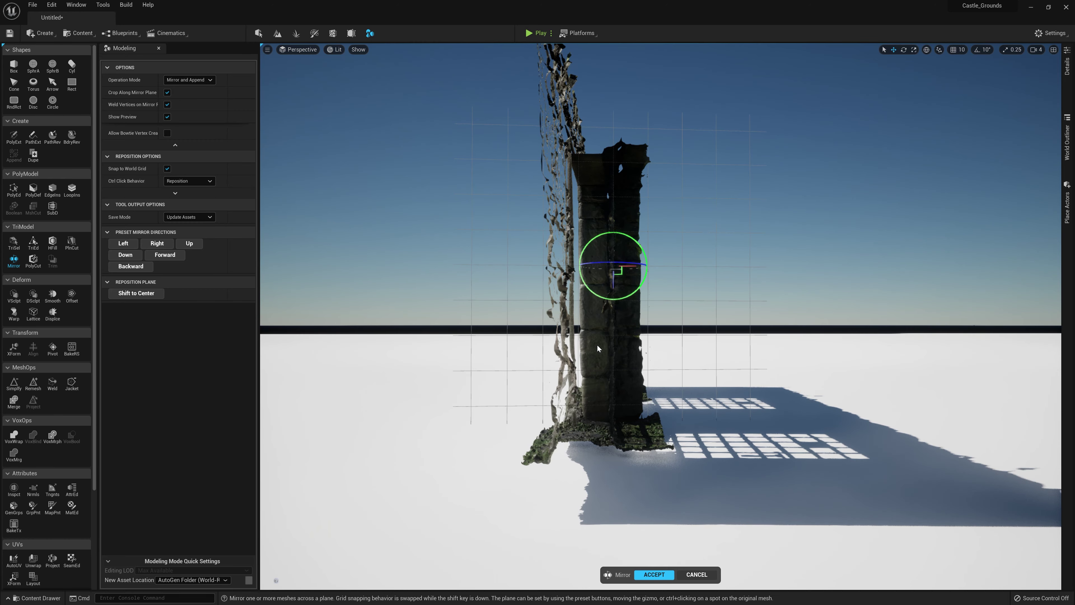
pyautogui.press('a')
pyautogui.moveTo(597, 345)
pyautogui.mouseDown(button='right')
pyautogui.moveTo(711, 358)
pyautogui.moveTo(732, 347)
pyautogui.moveTo(608, 348)
pyautogui.mouseUp(button='right')
pyautogui.press('a')
pyautogui.press('d')
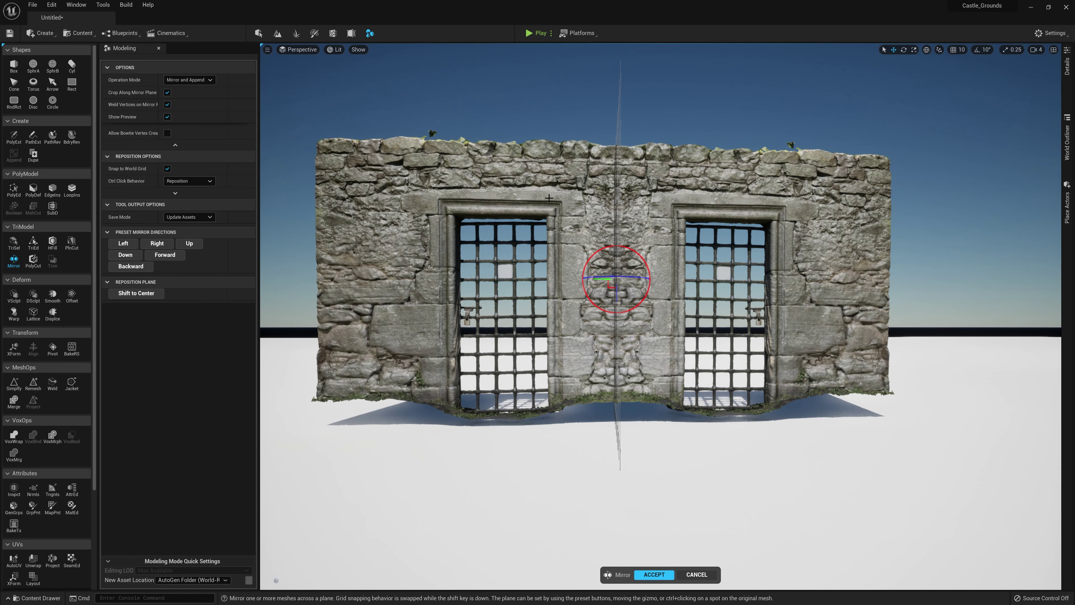
pyautogui.press('e')
pyautogui.moveTo(655, 331); pyautogui.dragTo(725, 436, button='right')
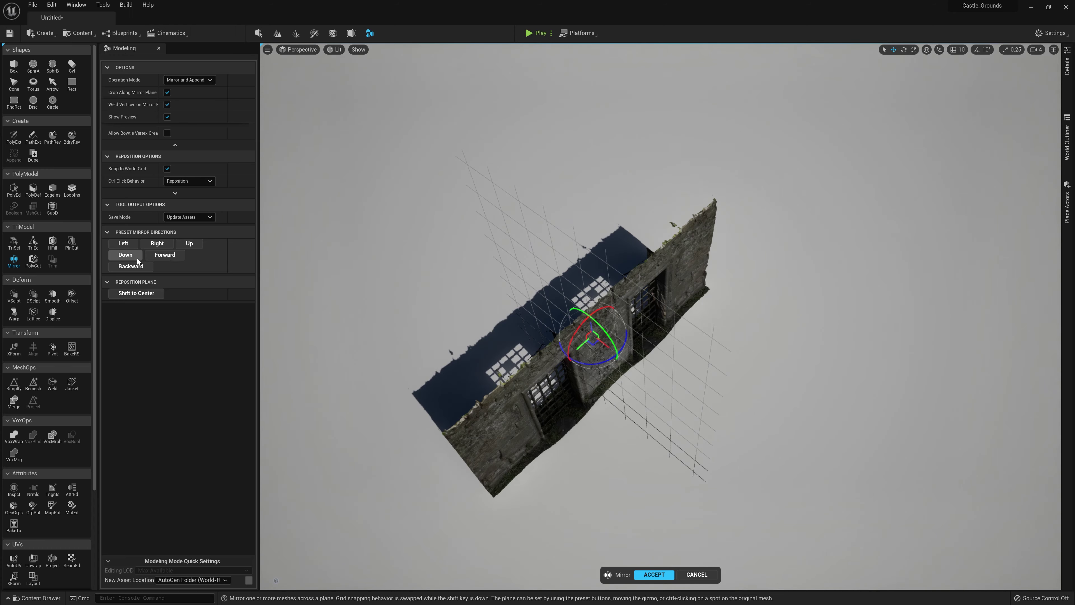
# Set the mirror direction to Forward to copy the wall's front onto its back, and inspect the preview from the side
pyautogui.click(160, 258)
pyautogui.press('a')
pyautogui.moveTo(628, 333); pyautogui.dragTo(690, 328, button='right')
pyautogui.press('s')
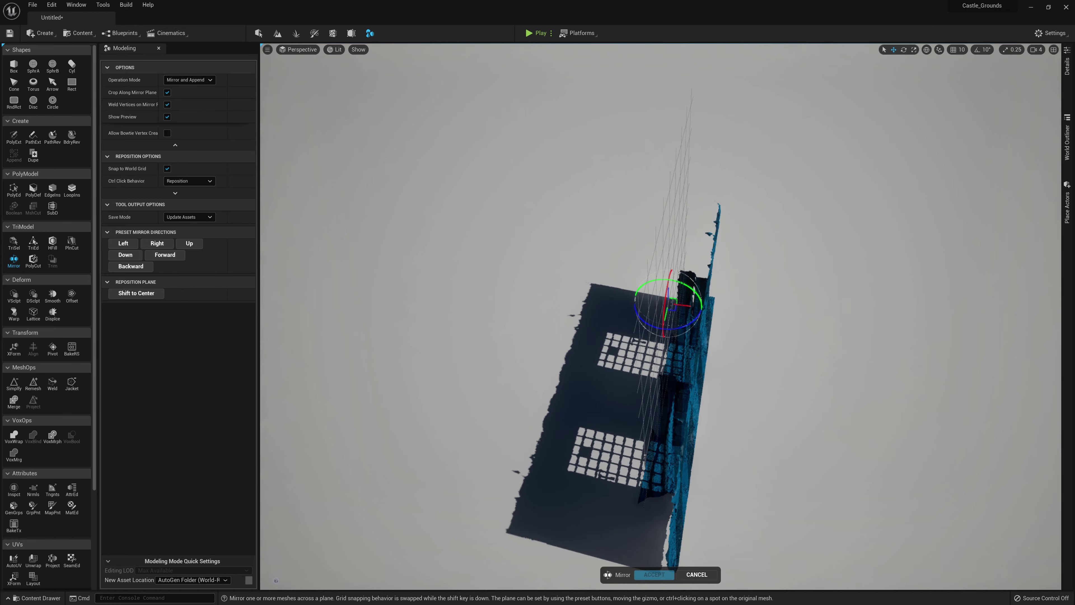
pyautogui.moveTo(689, 328); pyautogui.dragTo(698, 269, button='right')
pyautogui.press('w')
pyautogui.press('s')
pyautogui.press('q')
pyautogui.press('e')
pyautogui.press('q')
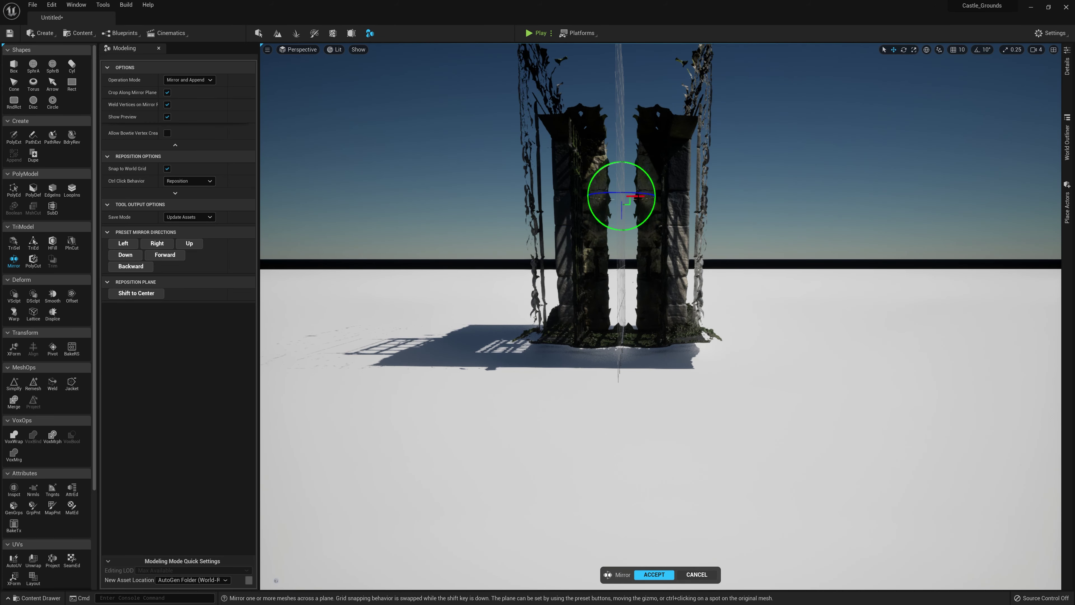
# Shift the mirror plane toward the wall's front face to close the gap between the mirrored halves
pyautogui.moveTo(638, 196); pyautogui.dragTo(700, 197)
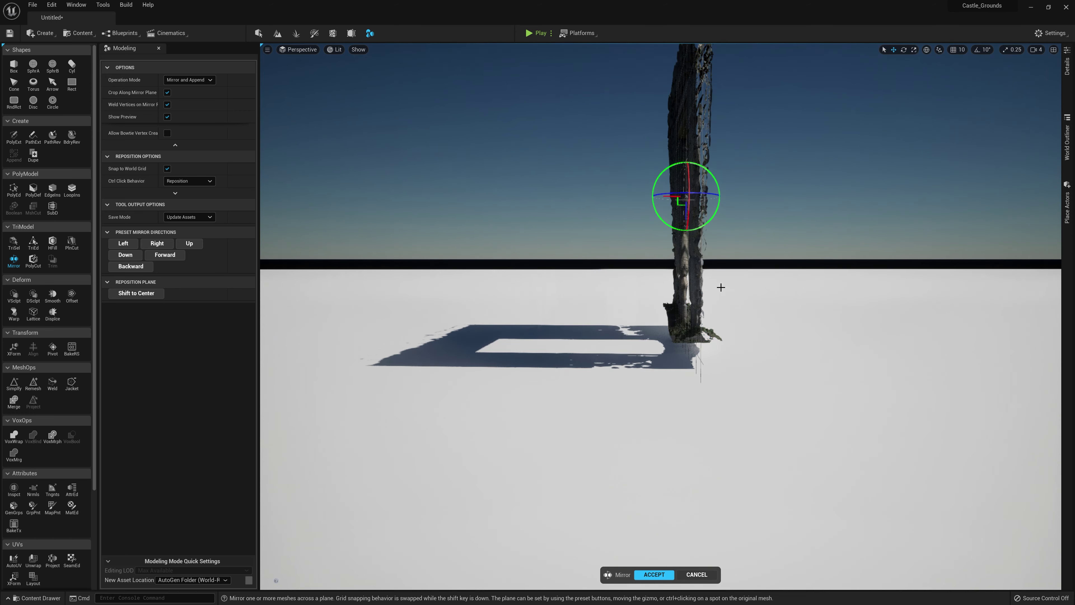
pyautogui.moveTo(673, 232); pyautogui.dragTo(622, 210, button='right')
pyautogui.press('d')
pyautogui.moveTo(661, 315); pyautogui.dragTo(703, 343, button='right')
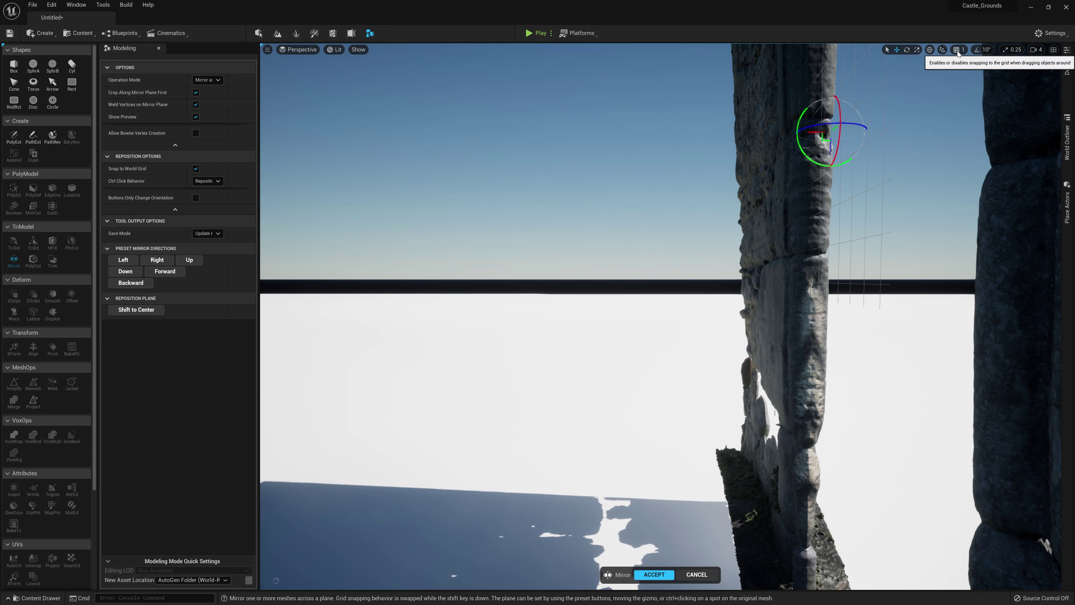
# Turn off Snap to World Grid and move the mirror plane back to make the wall thicker
pyautogui.click(195, 169)
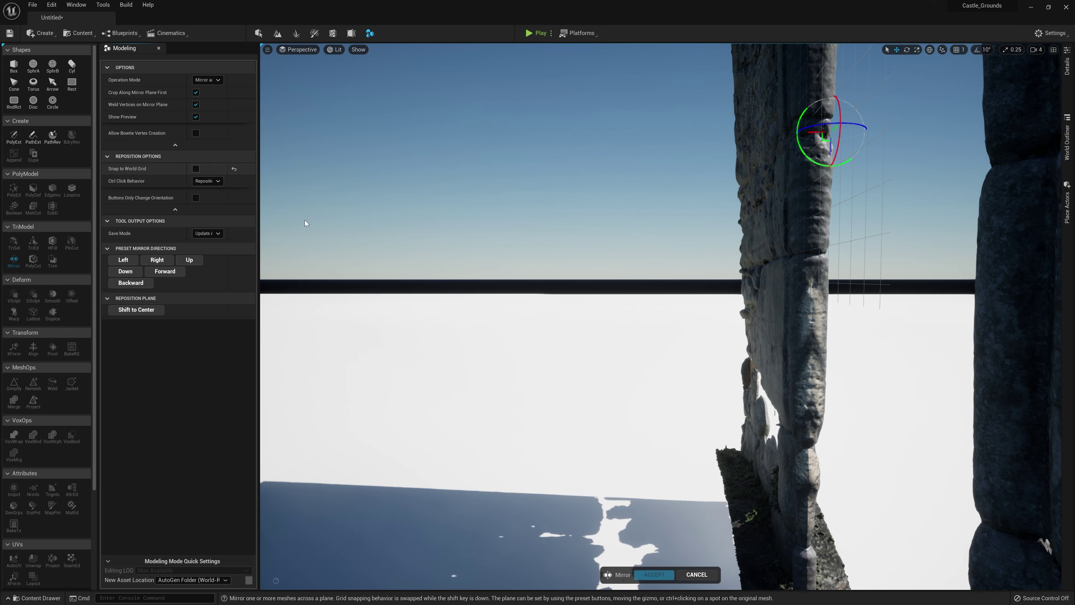
pyautogui.moveTo(799, 132); pyautogui.dragTo(733, 133)
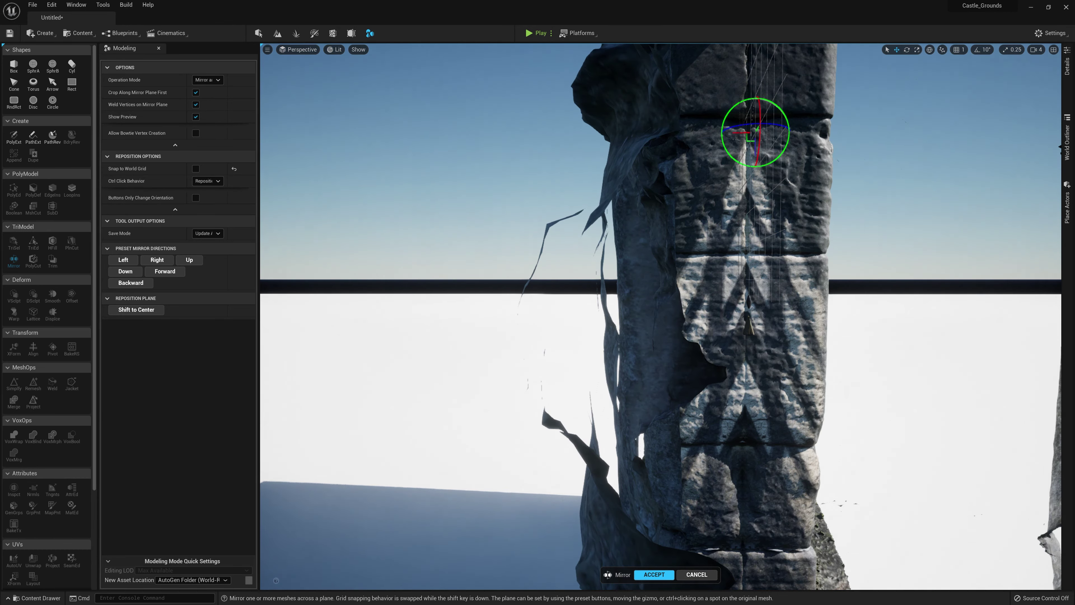
pyautogui.moveTo(785, 188)
pyautogui.mouseDown(button='right')
pyautogui.moveTo(796, 198)
pyautogui.moveTo(784, 188)
pyautogui.mouseUp(button='right')
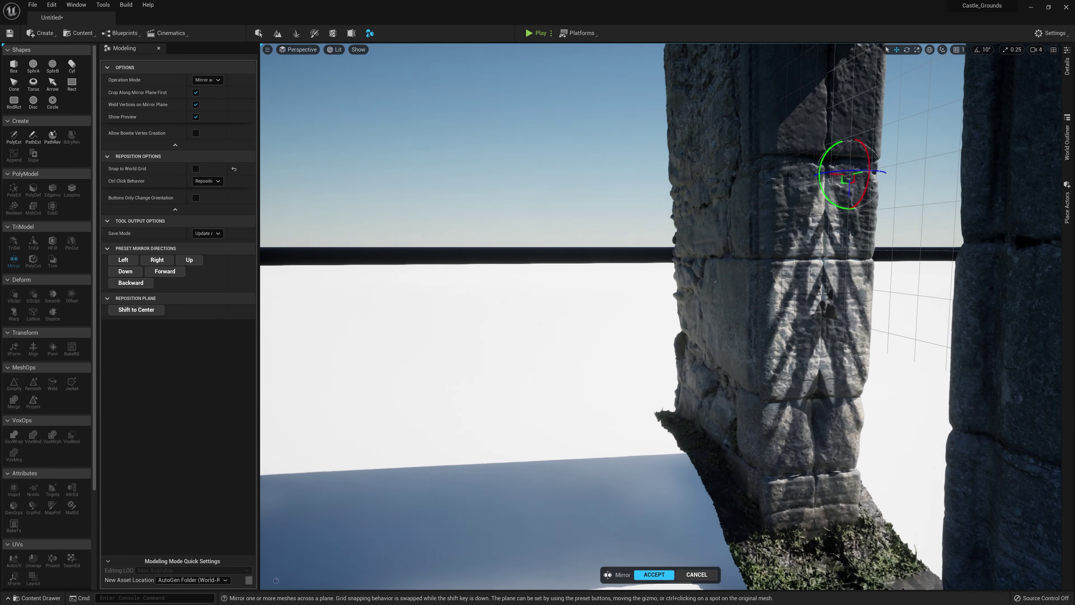
# Move the mirror plane slightly farther back so that the gate bars stay in the mesh, and accept the mirror
pyautogui.moveTo(832, 177); pyautogui.dragTo(813, 174)
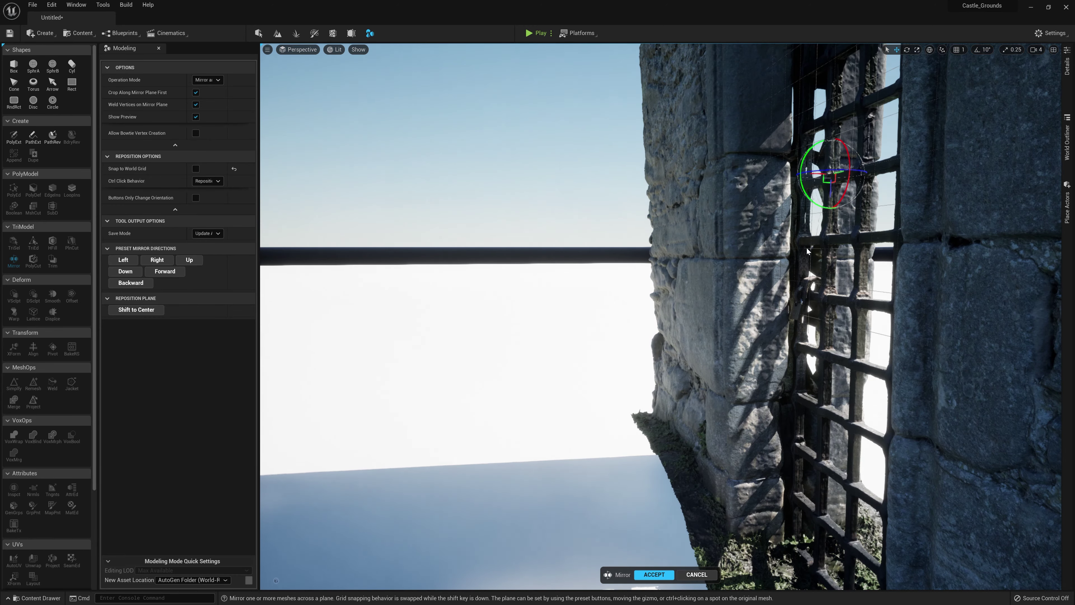
pyautogui.moveTo(807, 250); pyautogui.dragTo(578, 210, button='right')
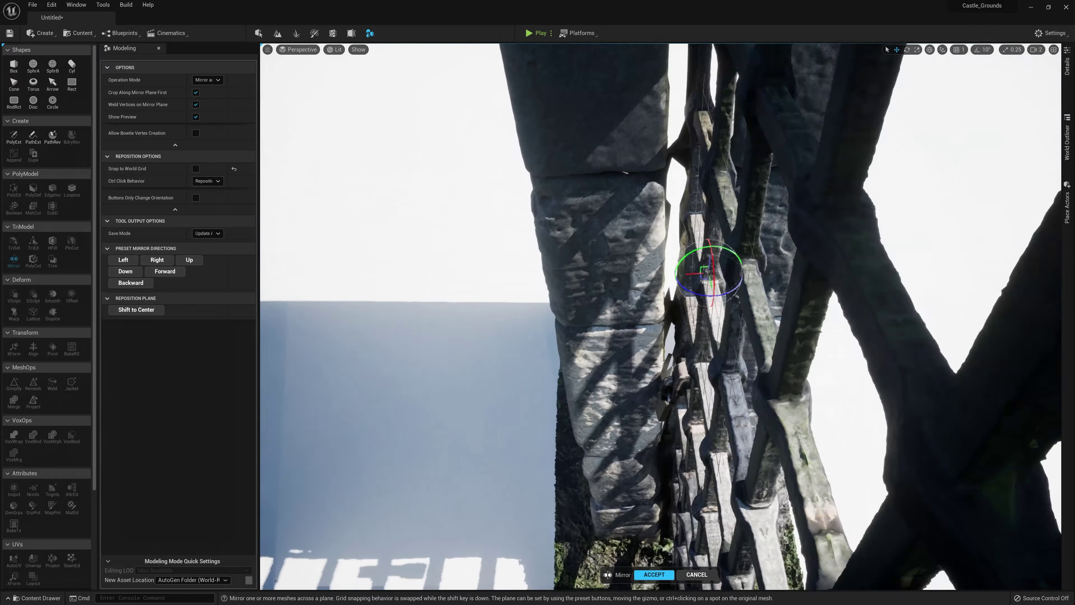
pyautogui.moveTo(660, 316); pyautogui.dragTo(661, 269, button='right')
pyautogui.moveTo(745, 496); pyautogui.dragTo(720, 499, button='right')
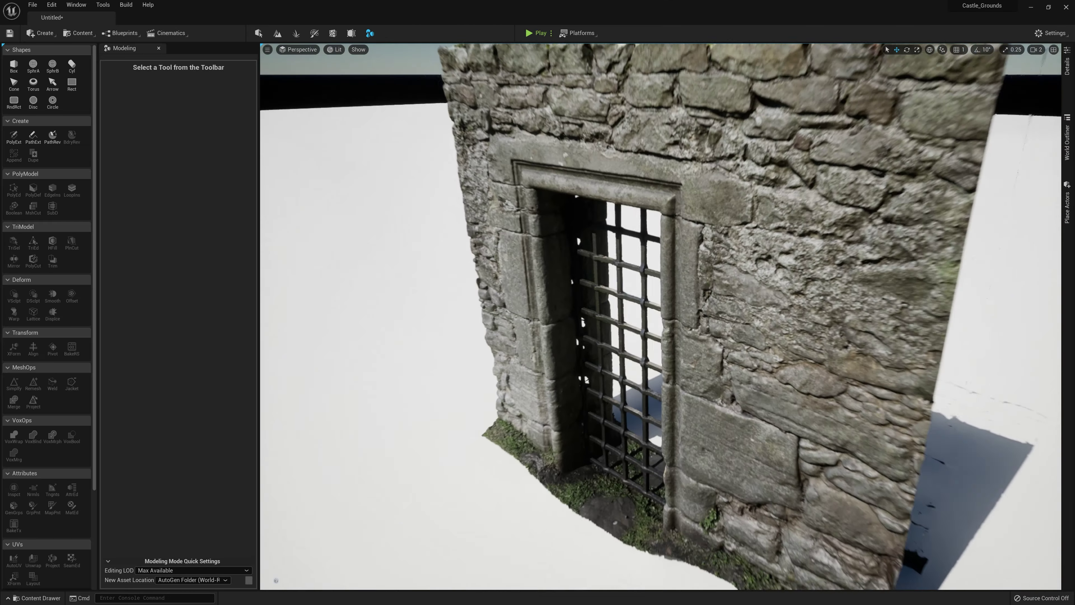
# Examine the front of the mirrored wall and its gate at an angle, with the wall selected
pyautogui.moveTo(660, 316); pyautogui.dragTo(662, 224, button='right')
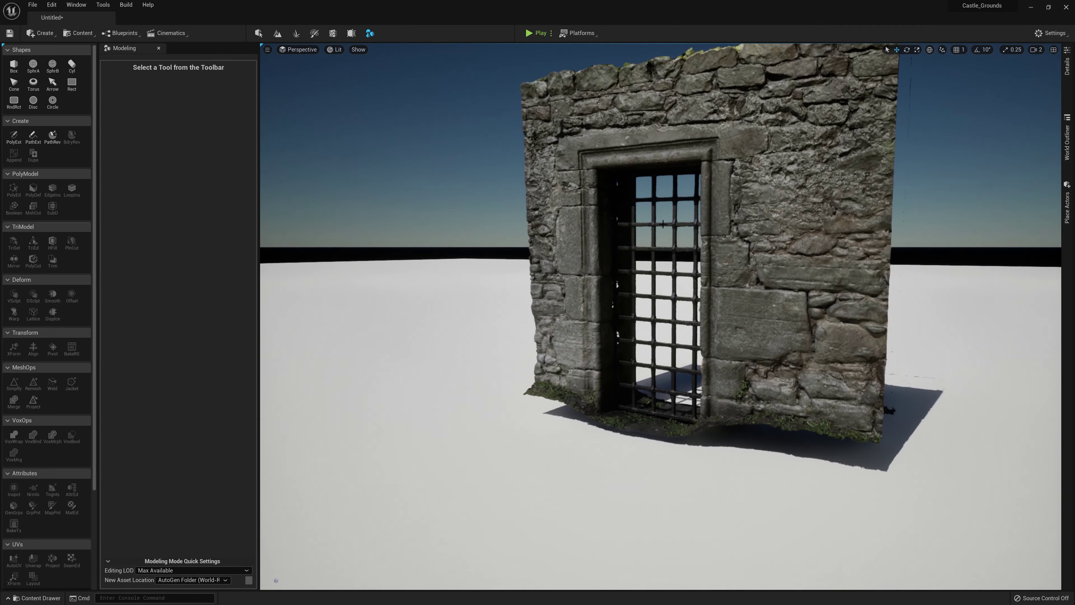
pyautogui.moveTo(830, 468); pyautogui.dragTo(832, 436, button='middle')
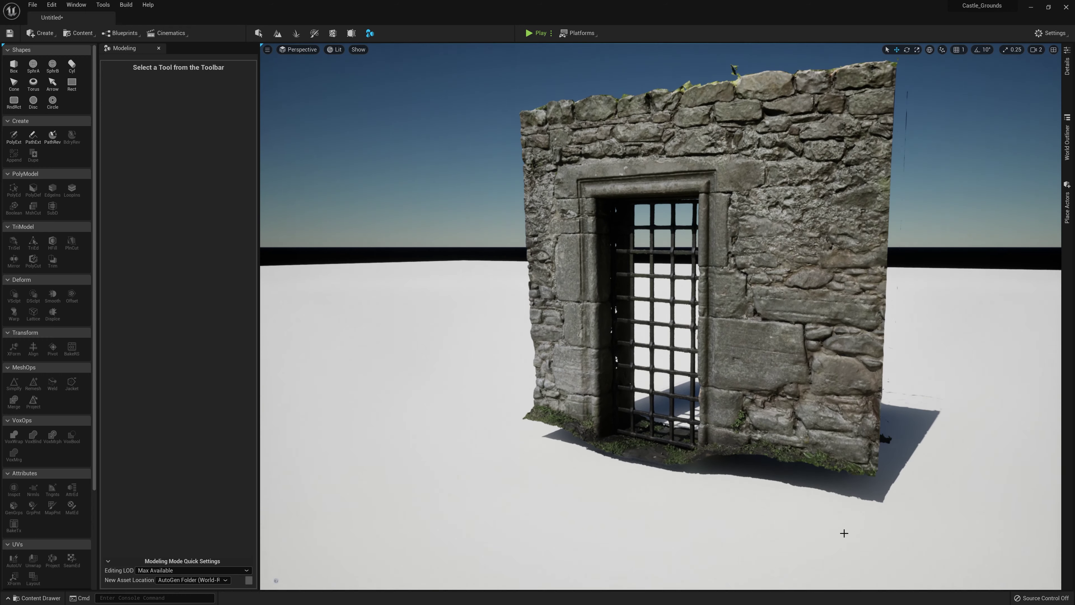
pyautogui.press('d')
pyautogui.moveTo(566, 247); pyautogui.dragTo(529, 247, button='right')
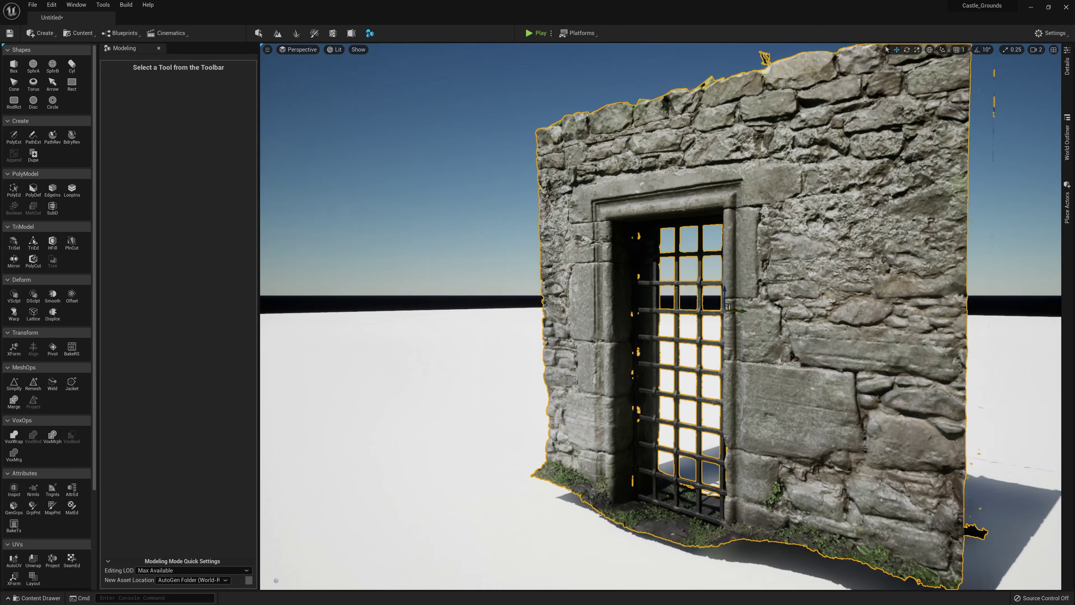
# In PolyGroup Edit, select the boundary edges of the holes between the gate bars and the doorway stone and fill them
pyautogui.press('w')
pyautogui.moveTo(660, 316); pyautogui.dragTo(661, 333, button='right')
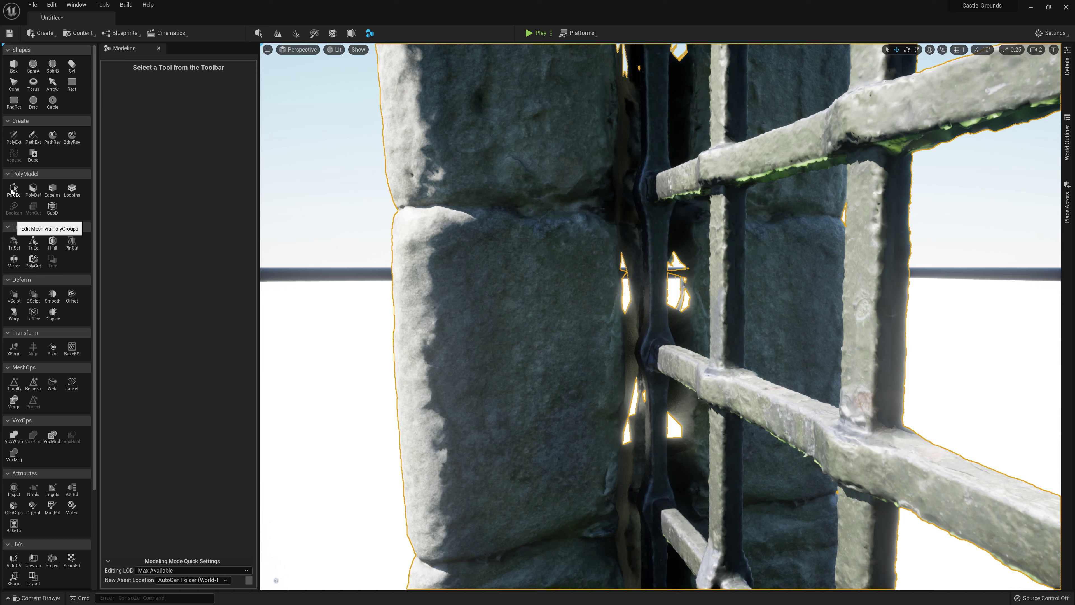
pyautogui.click(12, 191)
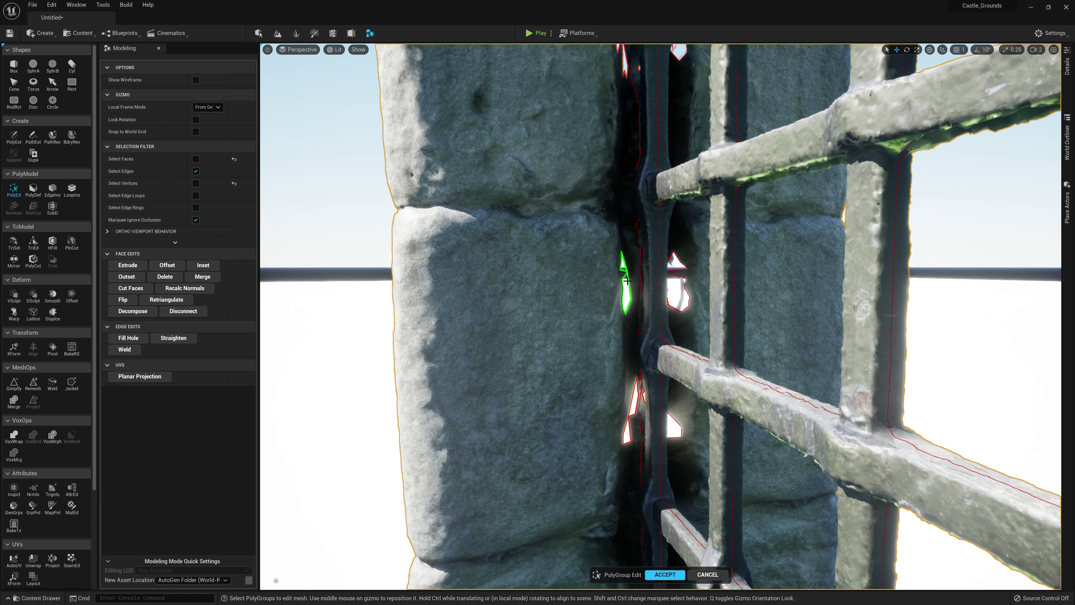
pyautogui.click(683, 284)
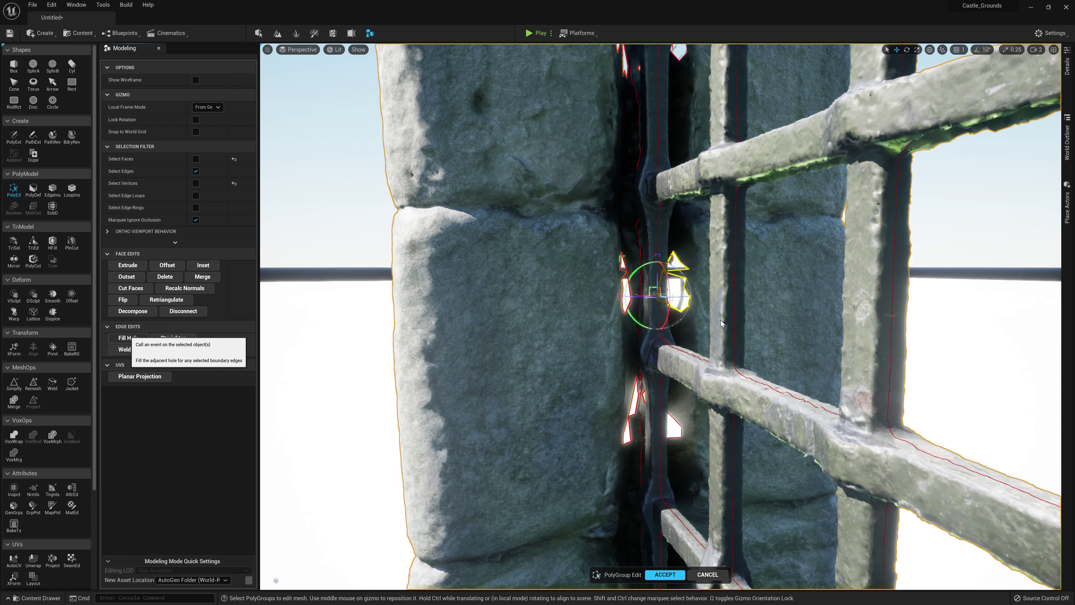
pyautogui.moveTo(721, 324)
pyautogui.mouseDown(button='right')
pyautogui.moveTo(787, 303)
pyautogui.moveTo(732, 324)
pyautogui.mouseUp(button='right')
pyautogui.press('w')
pyautogui.click(585, 360)
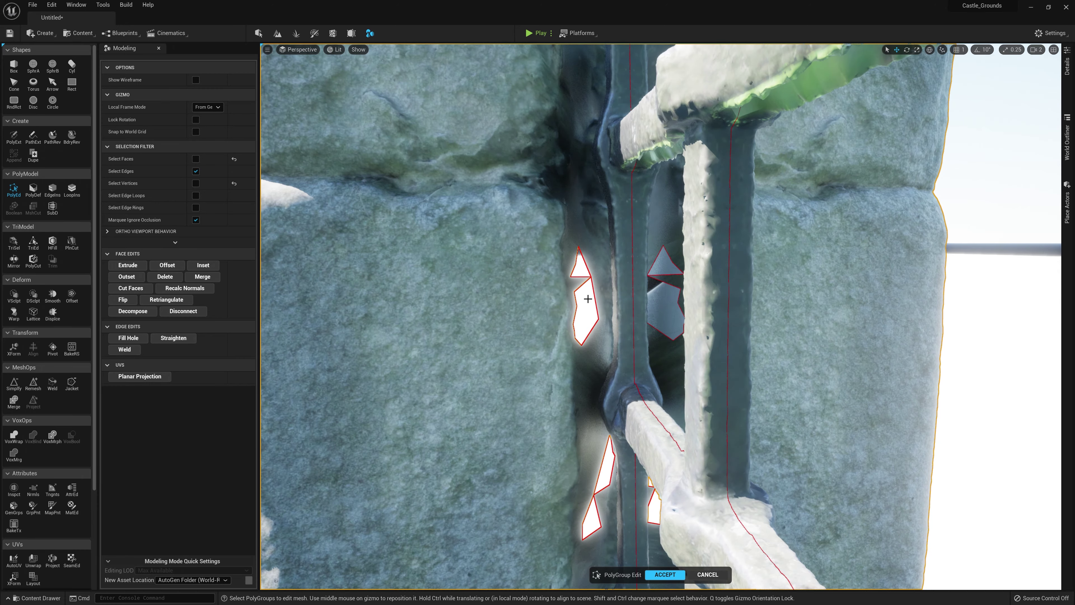
pyautogui.press('s')
pyautogui.moveTo(528, 286); pyautogui.dragTo(610, 274, button='right')
pyautogui.click(639, 160)
# Leave PolyGroup Edit and look over the whole front of the mirrored wall
pyautogui.press('w')
pyautogui.moveTo(653, 218); pyautogui.dragTo(749, 245, button='right')
pyautogui.press('a')
pyautogui.press('s')
pyautogui.press('a')
pyautogui.press('s')
pyautogui.moveTo(712, 299); pyautogui.dragTo(672, 269, button='right')
pyautogui.press('Escape')
pyautogui.press('a')
pyautogui.press('s')
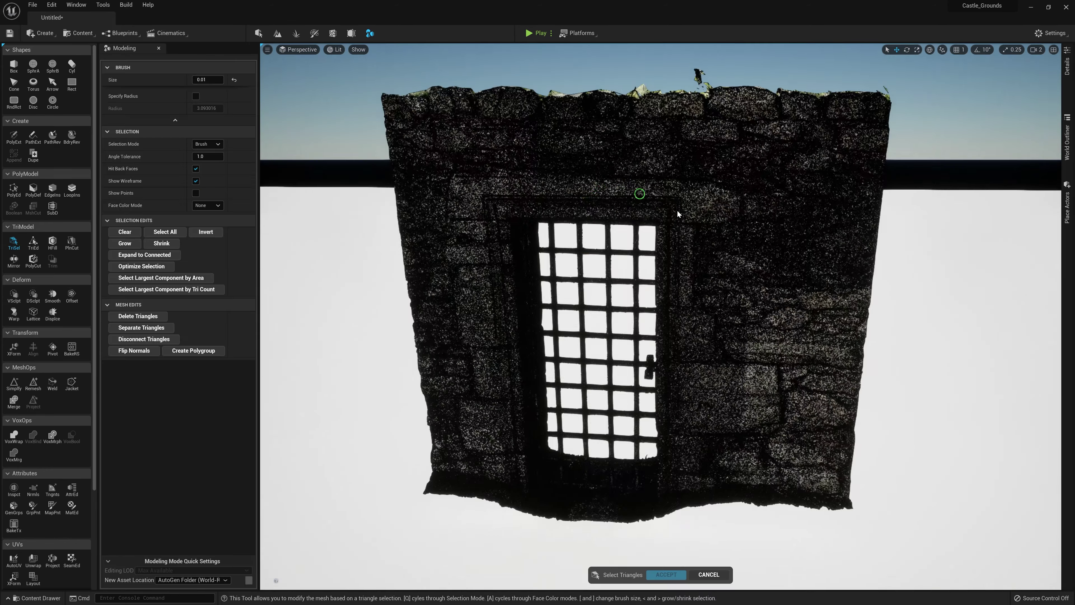
# With Select Triangles, select the wall's largest component, invert the selection, and delete the loose floating pieces
pyautogui.moveTo(677, 209)
pyautogui.mouseDown(button='right')
pyautogui.moveTo(754, 114)
pyautogui.moveTo(654, 212)
pyautogui.moveTo(694, 205)
pyautogui.mouseUp(button='right')
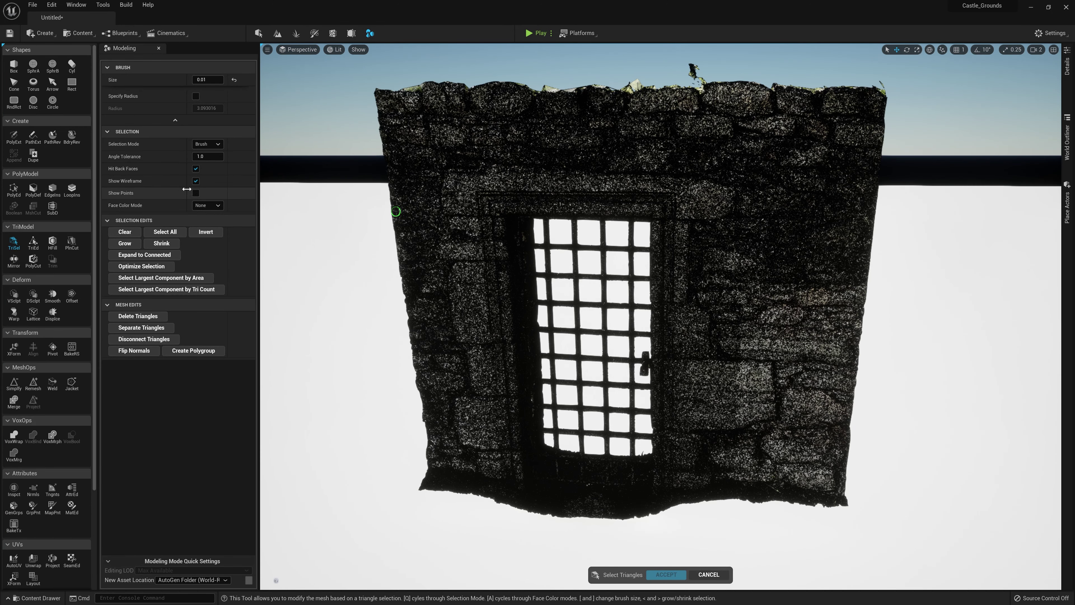
pyautogui.click(195, 181)
pyautogui.click(196, 181)
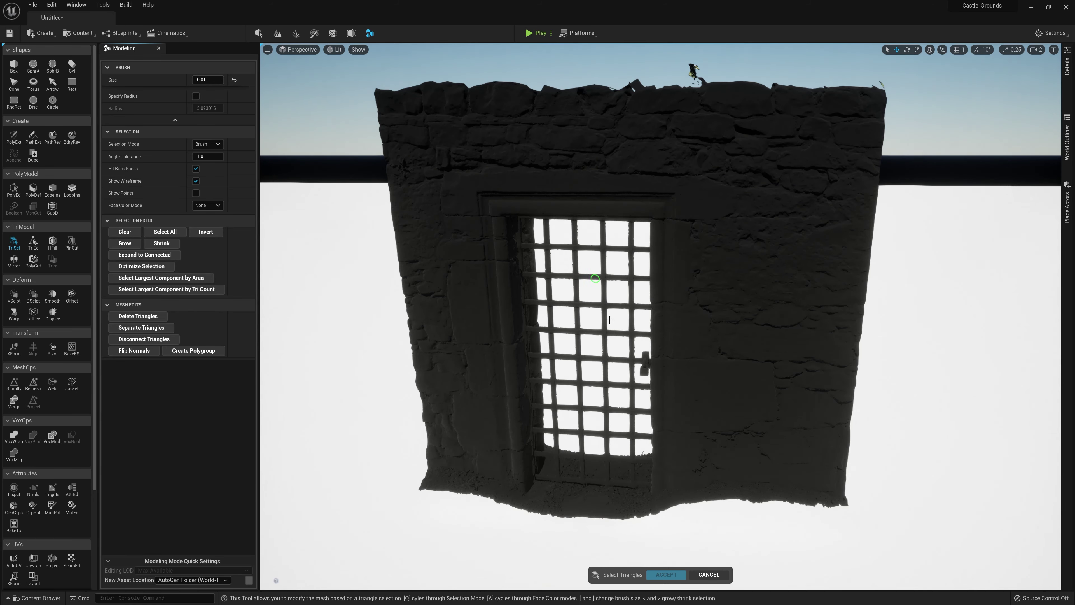
pyautogui.moveTo(667, 357); pyautogui.dragTo(669, 343, button='middle')
pyautogui.press('w')
pyautogui.moveTo(669, 343)
pyautogui.mouseDown(button='right')
pyautogui.moveTo(673, 326)
pyautogui.moveTo(673, 337)
pyautogui.mouseUp(button='right')
pyautogui.press('s')
pyautogui.press('q')
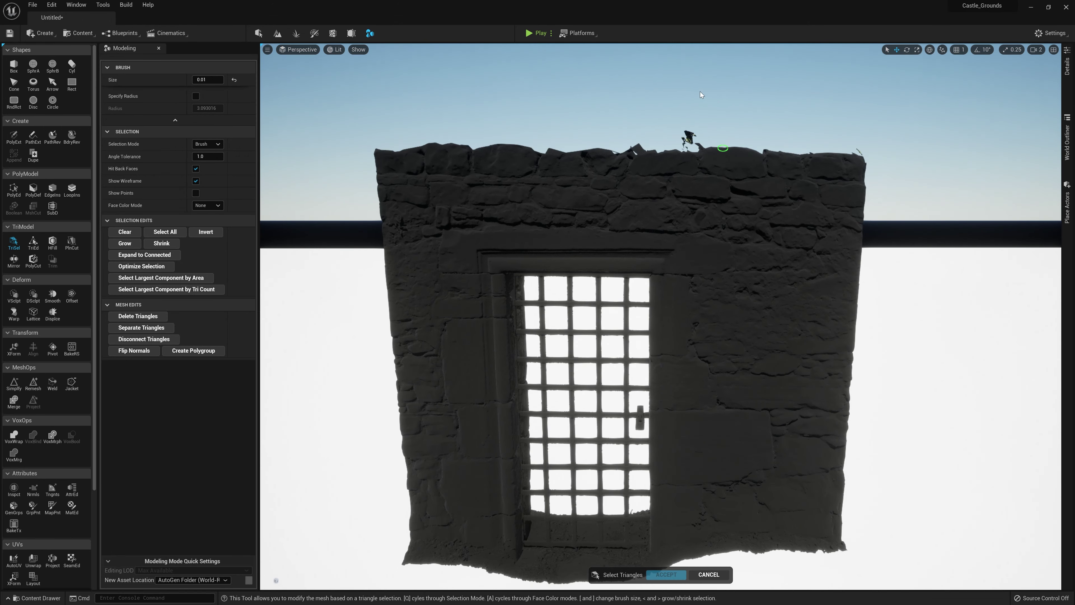
pyautogui.click(210, 233)
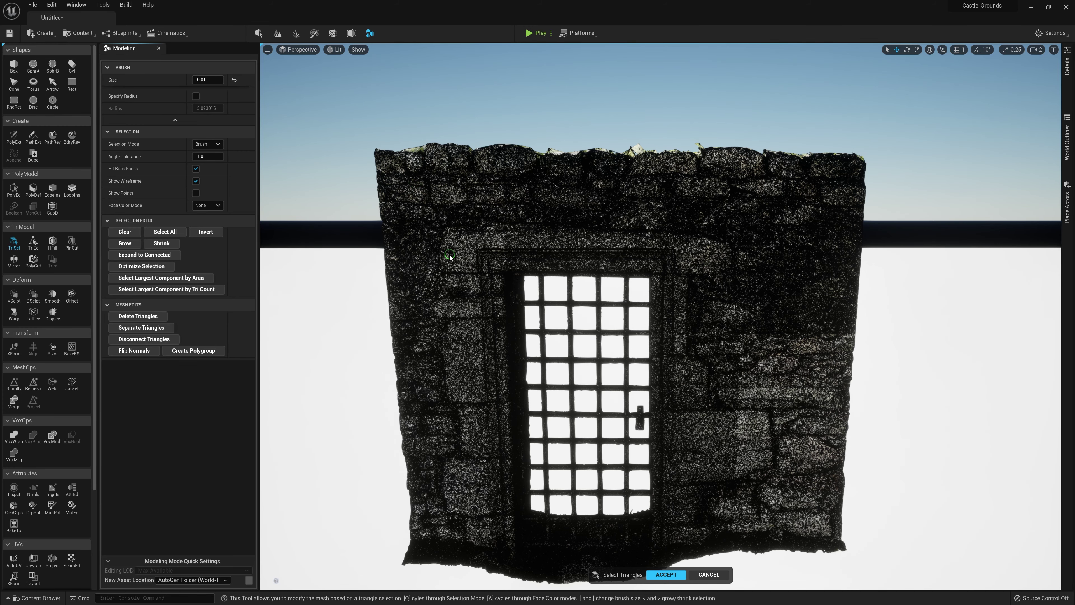
# Brush-select the jagged stray triangles along the wall's top edge, deselect the stone triangles, delete the rest, and accept the edit
pyautogui.moveTo(678, 211)
pyautogui.mouseDown(button='right')
pyautogui.moveTo(686, 143)
pyautogui.moveTo(673, 222)
pyautogui.mouseUp(button='right')
pyautogui.press('w')
pyautogui.press('s')
pyautogui.moveTo(721, 279)
pyautogui.mouseDown()
pyautogui.moveTo(716, 271)
pyautogui.moveTo(720, 301)
pyautogui.moveTo(696, 309)
pyautogui.moveTo(399, 318)
pyautogui.mouseUp()
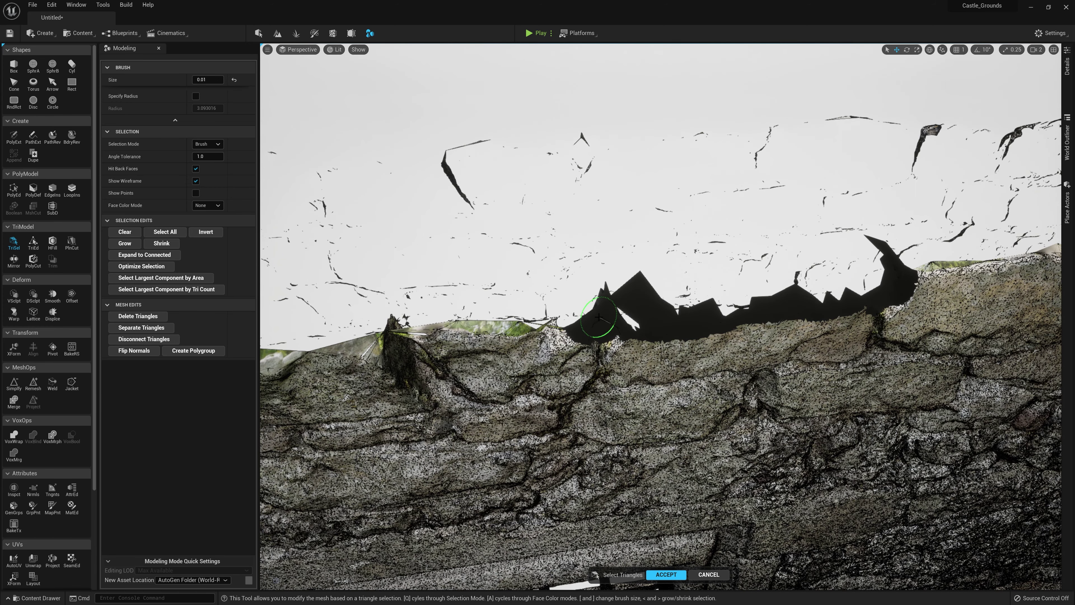
pyautogui.moveTo(594, 334); pyautogui.dragTo(762, 322)
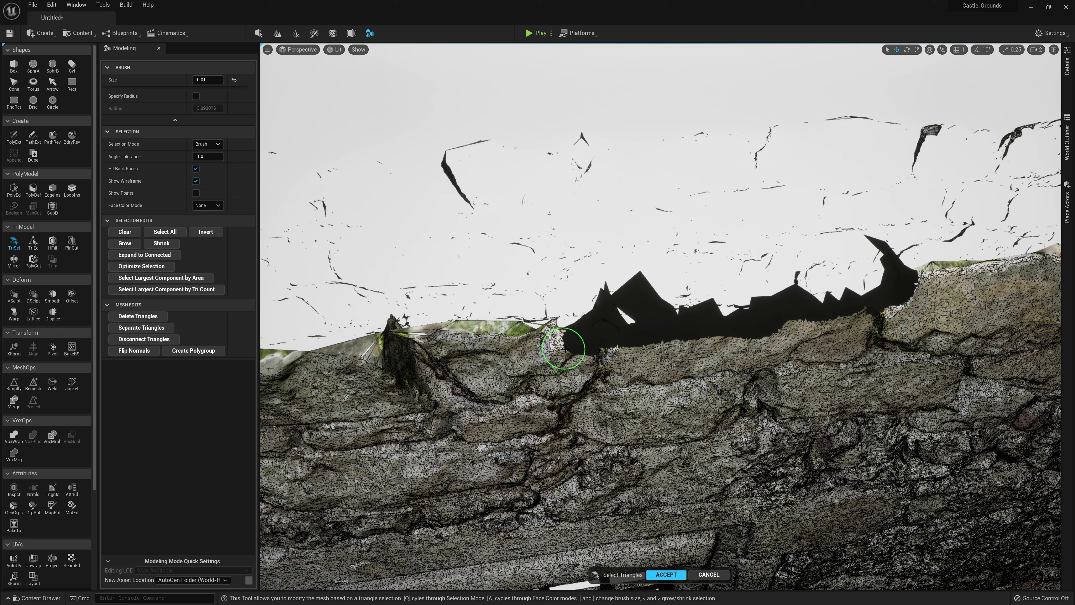
pyautogui.keyDown('ctrl'); pyautogui.moveTo(566, 348); pyautogui.dragTo(749, 334); pyautogui.keyUp('ctrl')
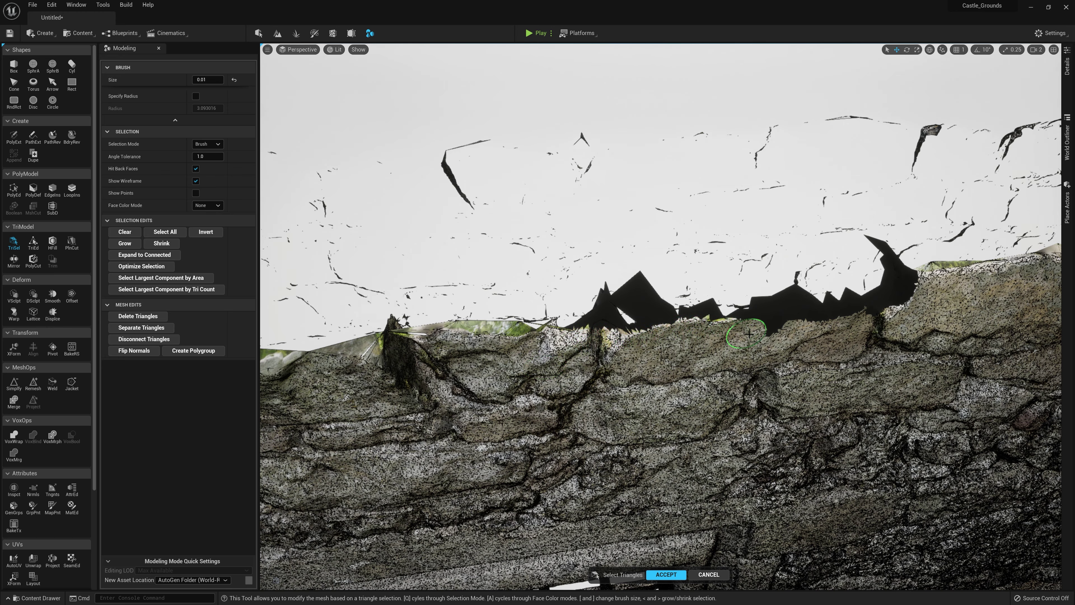
pyautogui.keyDown('ctrl'); pyautogui.moveTo(866, 323); pyautogui.dragTo(814, 324); pyautogui.keyUp('ctrl')
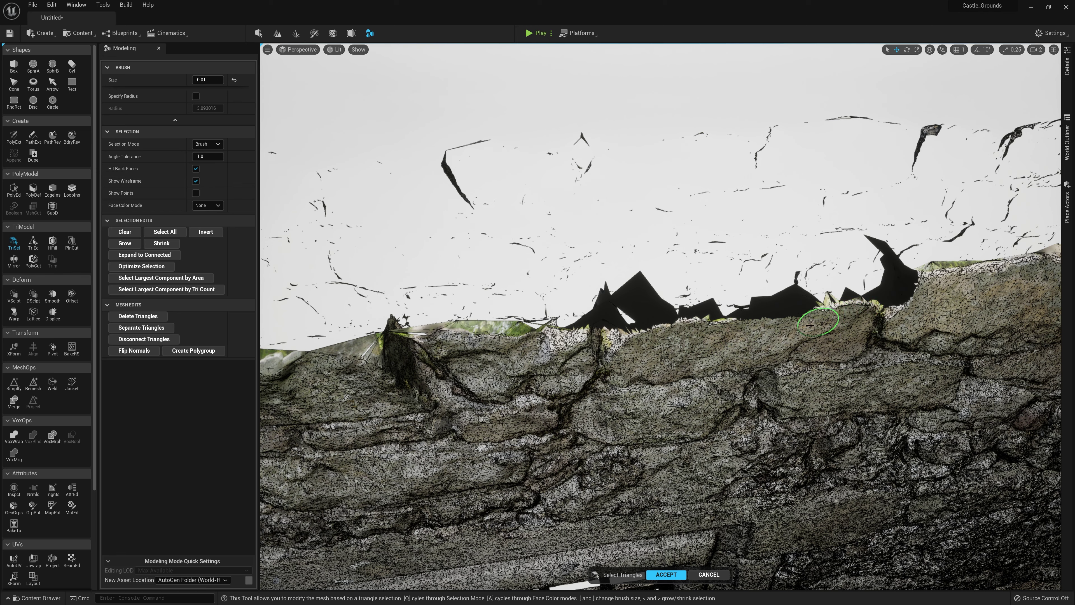
pyautogui.keyDown('ctrl'); pyautogui.moveTo(749, 334); pyautogui.dragTo(796, 327); pyautogui.keyUp('ctrl')
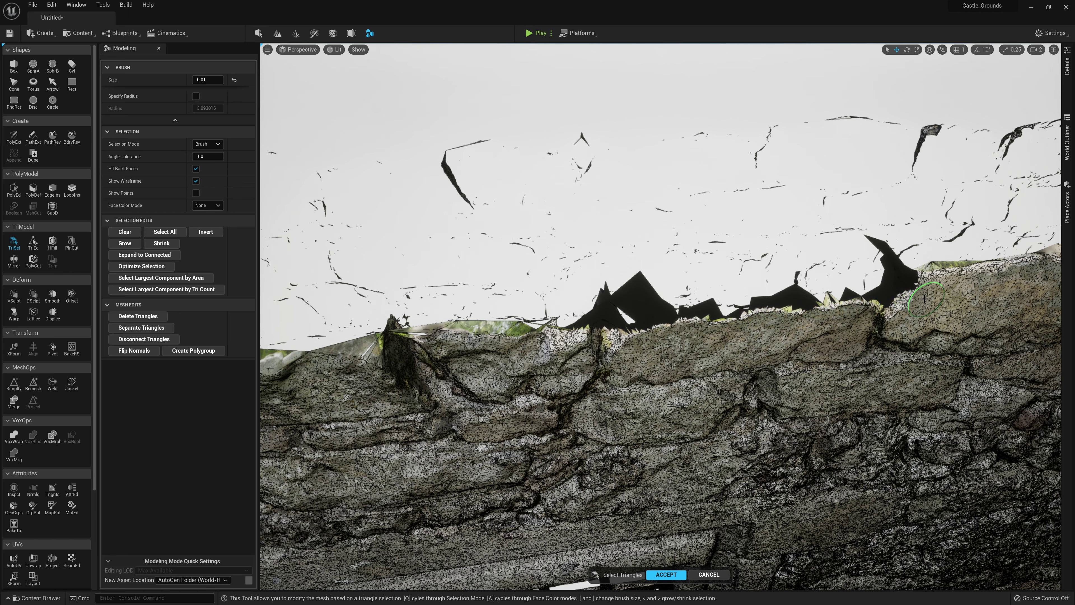
pyautogui.moveTo(874, 344); pyautogui.dragTo(874, 311, button='right')
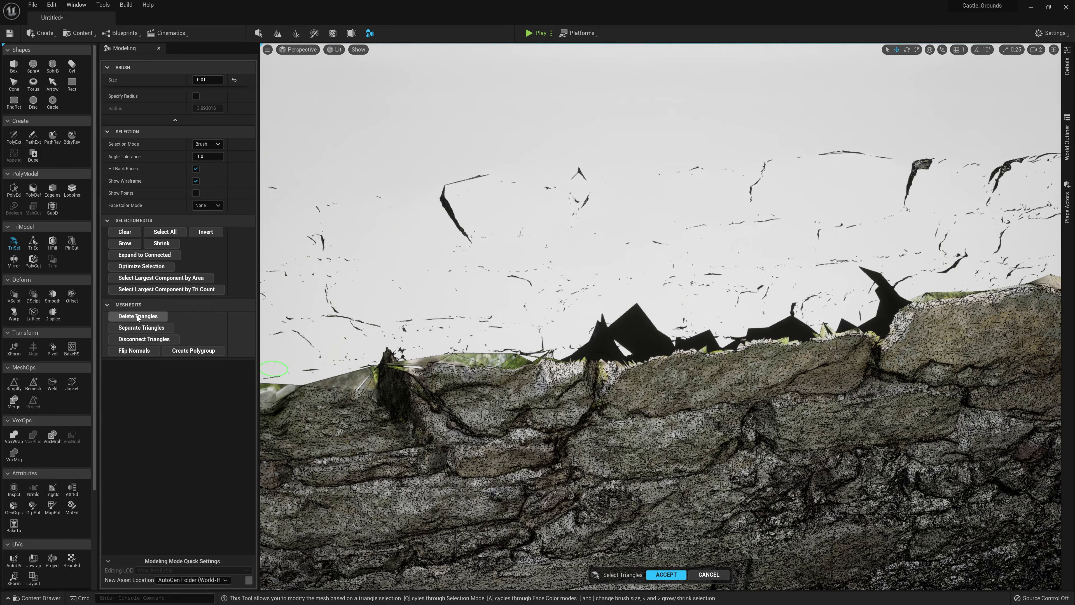
pyautogui.click(156, 314)
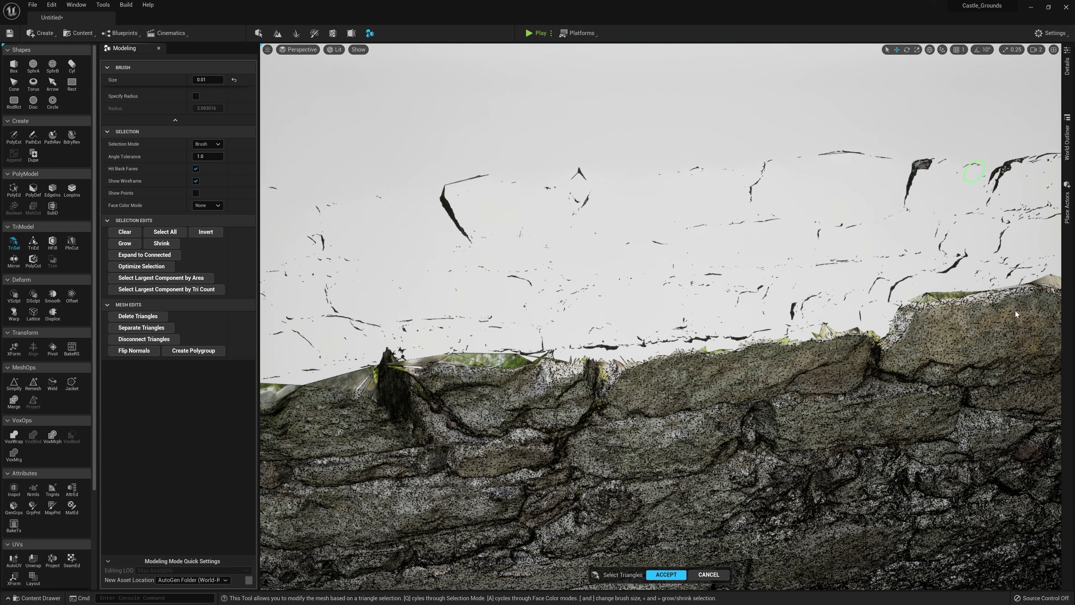
pyautogui.moveTo(701, 407)
pyautogui.mouseDown(button='right')
pyautogui.moveTo(703, 449)
pyautogui.moveTo(711, 408)
pyautogui.mouseUp(button='right')
pyautogui.scroll(-5, 714, 369)
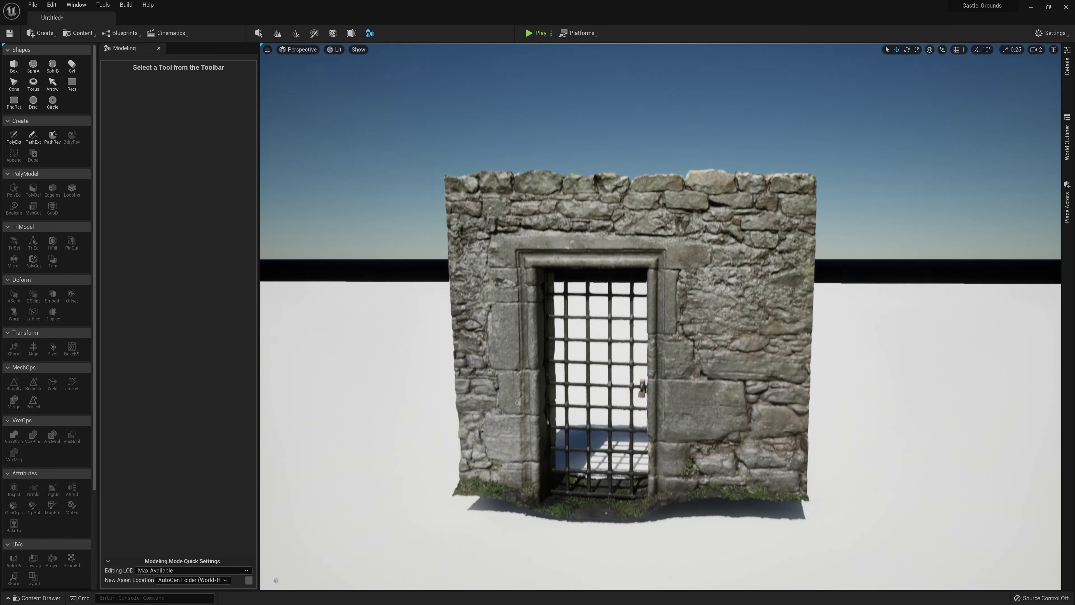
pyautogui.moveTo(698, 221); pyautogui.dragTo(694, 243, button='middle')
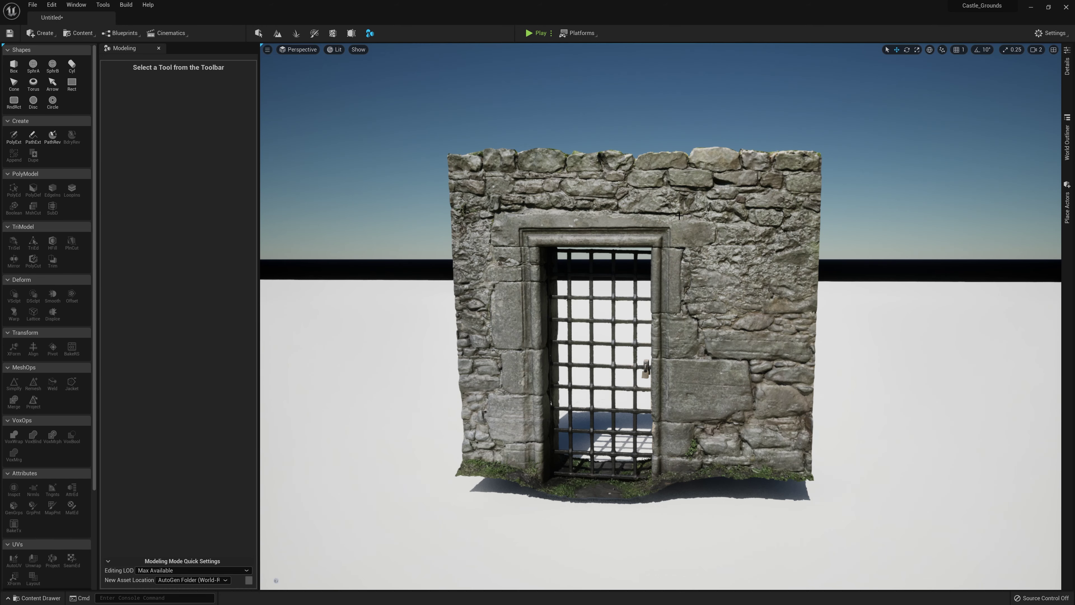
# Place the CastleGrounds_Wall_LP_UE5 mesh from the Tutorial folder in the level and clear the finished gate piece from view
pyautogui.hotkey('ctrl', 'space')
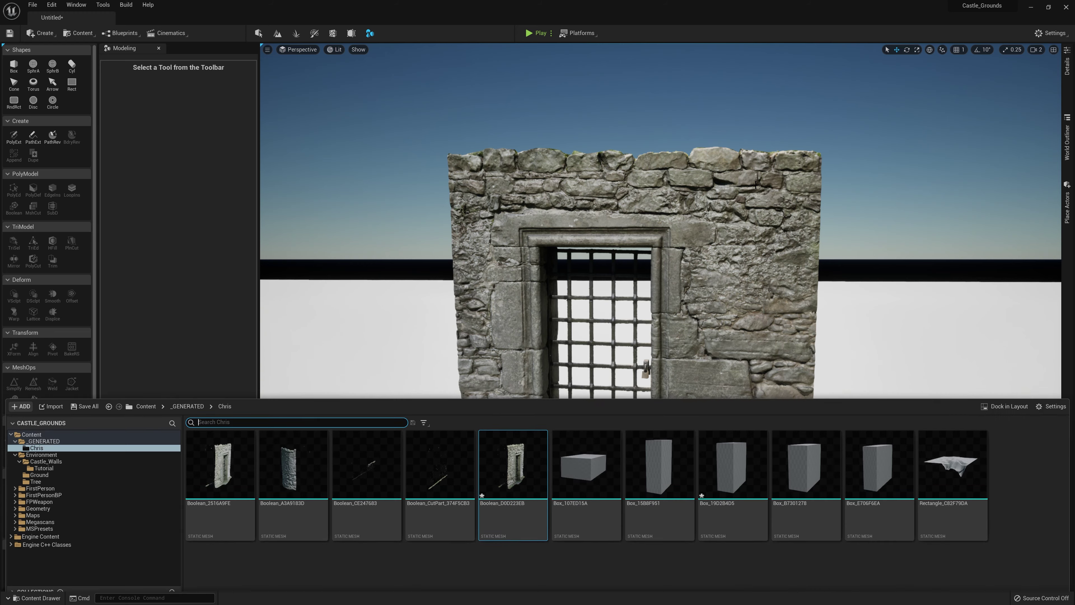
pyautogui.click(62, 458)
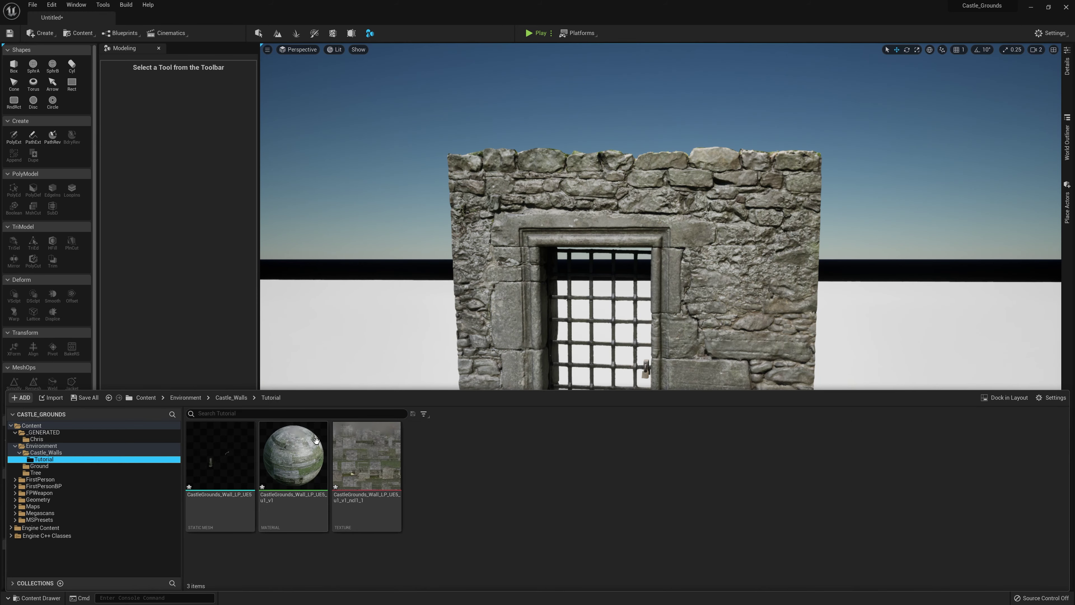
pyautogui.moveTo(367, 455); pyautogui.dragTo(362, 504)
pyautogui.click(691, 216)
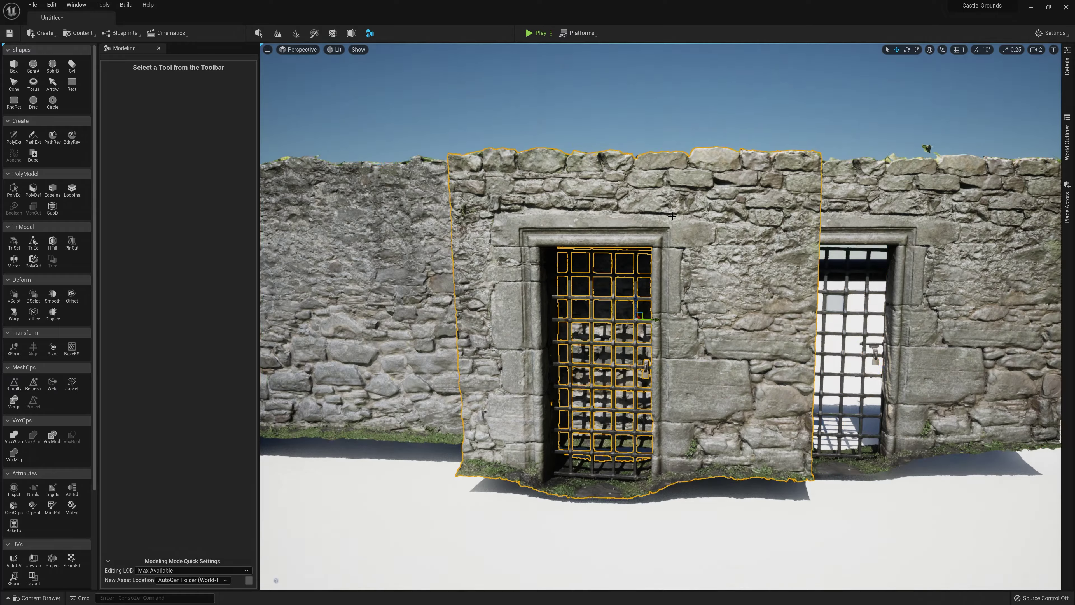
pyautogui.moveTo(690, 217); pyautogui.dragTo(691, 216, button='right')
pyautogui.press('Delete')
pyautogui.moveTo(427, 226); pyautogui.dragTo(427, 226, button='right')
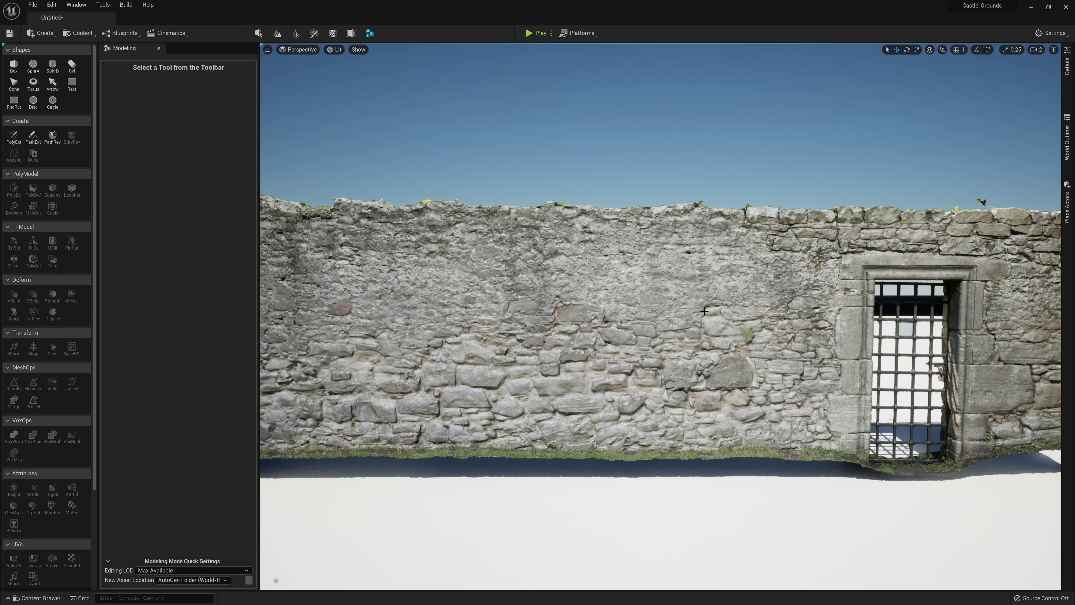
# Create a box in front of the plain stretch of wall and raise its top to the wall's height with PolyGroup Edit
pyautogui.click(14, 66)
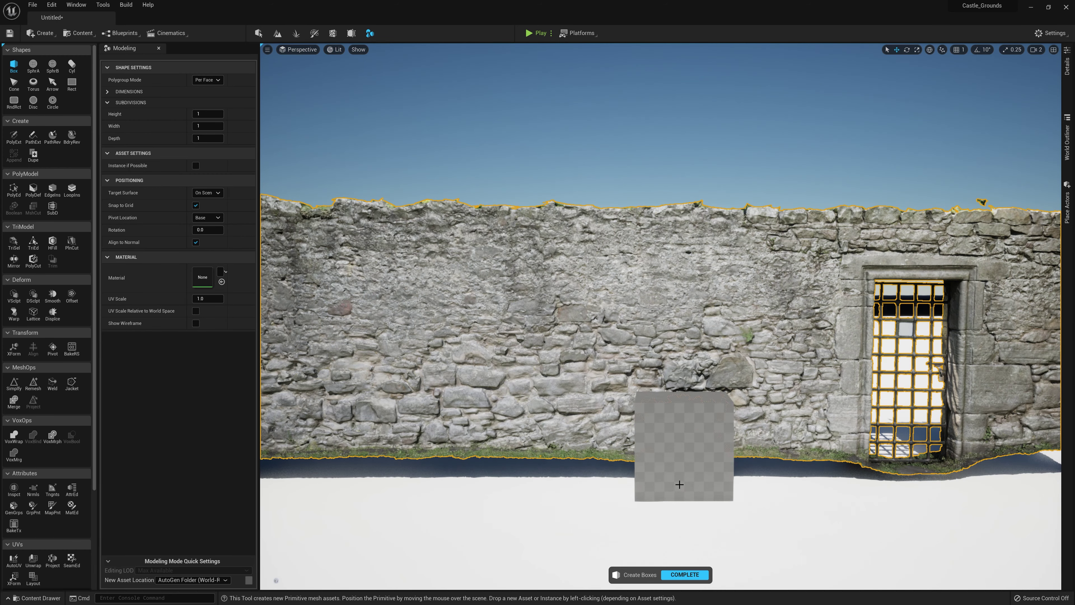
pyautogui.click(656, 486)
pyautogui.click(14, 190)
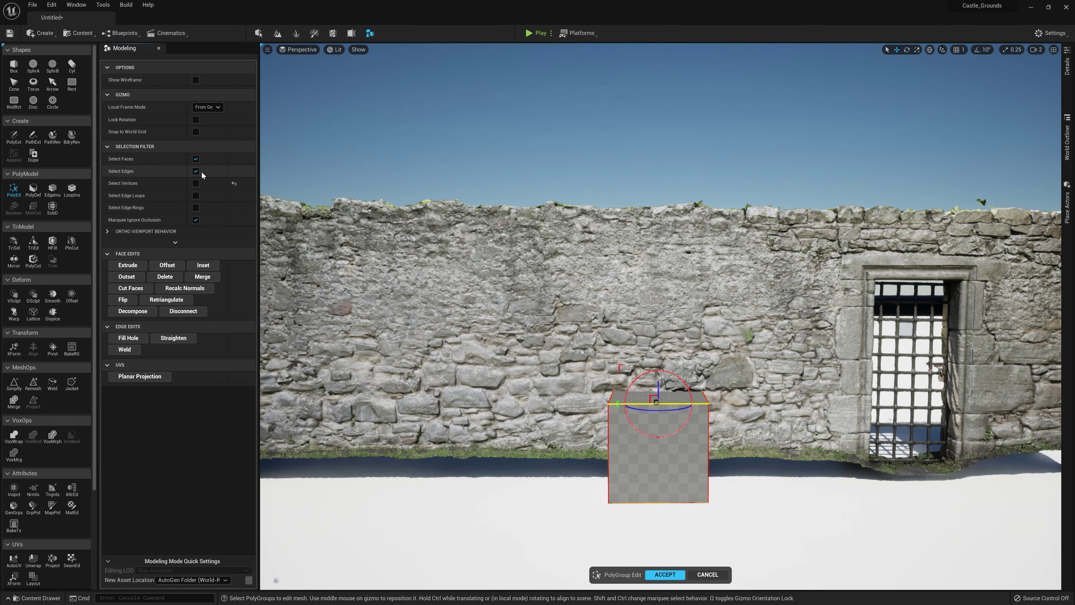
pyautogui.moveTo(657, 385); pyautogui.dragTo(658, 166)
pyautogui.moveTo(658, 166); pyautogui.dragTo(711, 191, button='right')
# Extend the box's side and depth so that it encloses a wide section of plain wall, and accept the edit
pyautogui.click(739, 334)
pyautogui.moveTo(722, 331); pyautogui.dragTo(441, 346)
pyautogui.moveTo(441, 346); pyautogui.dragTo(417, 345, button='right')
pyautogui.moveTo(603, 334); pyautogui.dragTo(594, 334)
pyautogui.moveTo(695, 495); pyautogui.dragTo(651, 512, button='right')
pyautogui.click(674, 575)
# Select the scanned wall and the box, apply a Boolean with the Intersect operation, and accept the cut-out section
pyautogui.click(487, 271)
pyautogui.keyDown('shift'); pyautogui.click(641, 244); pyautogui.keyUp('shift')
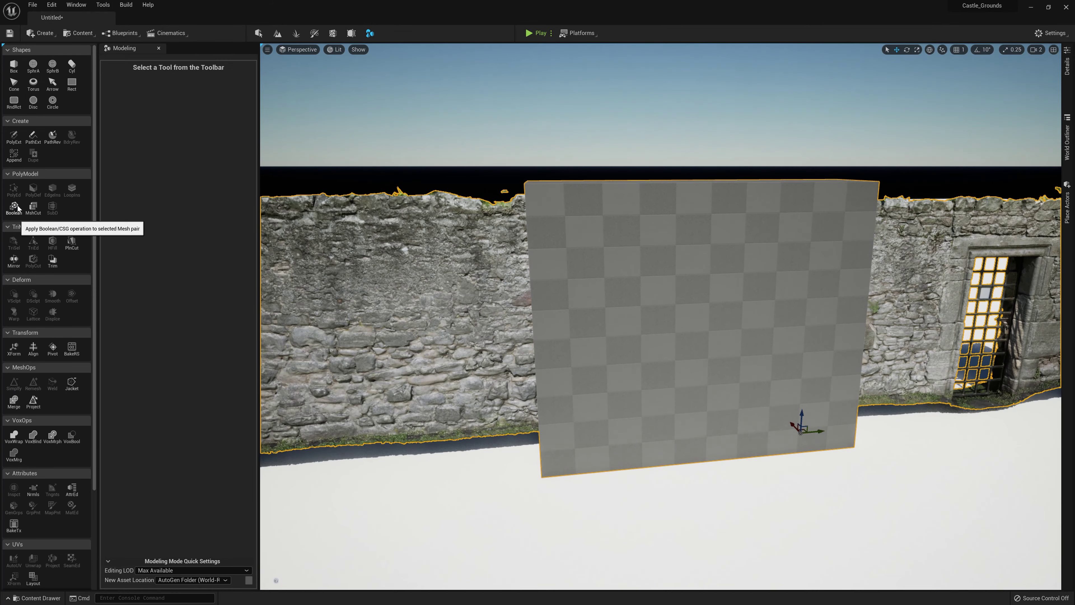
pyautogui.click(16, 207)
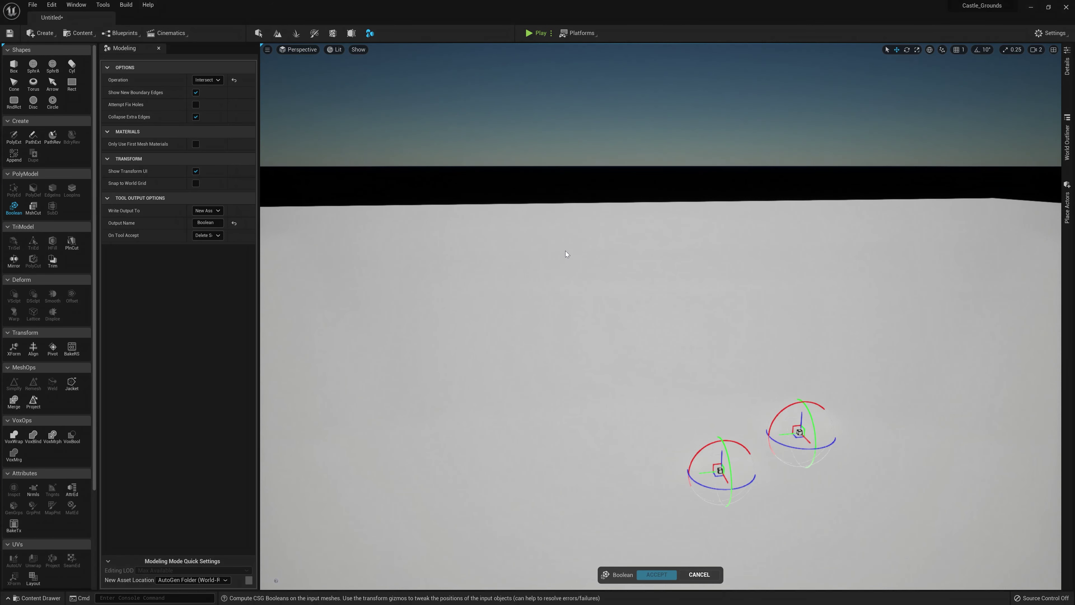
pyautogui.click(1035, 49)
pyautogui.click(1016, 69)
pyautogui.click(747, 128)
pyautogui.moveTo(474, 145); pyautogui.dragTo(459, 129, button='right')
pyautogui.click(668, 575)
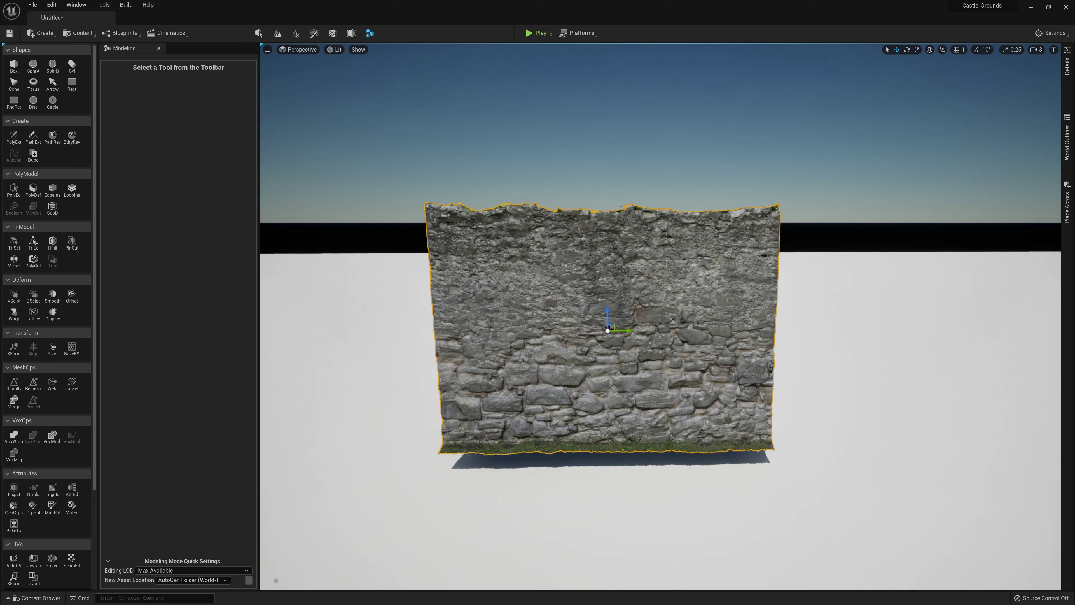
# Open the mesh asset of the new plain wall section and enable Nanite for it
pyautogui.rightClick(716, 259)
pyautogui.click(667, 229)
pyautogui.rightClick(656, 223)
pyautogui.press('Escape')
pyautogui.press('Escape')
pyautogui.hotkey('ctrl', 'space')
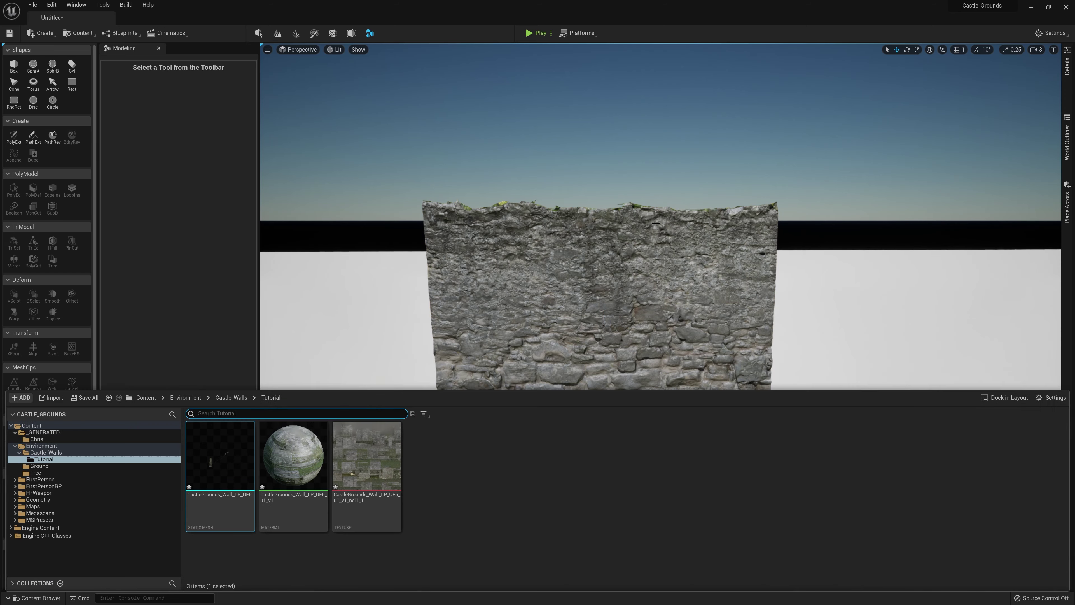
pyautogui.rightClick(556, 266)
pyautogui.click(612, 286)
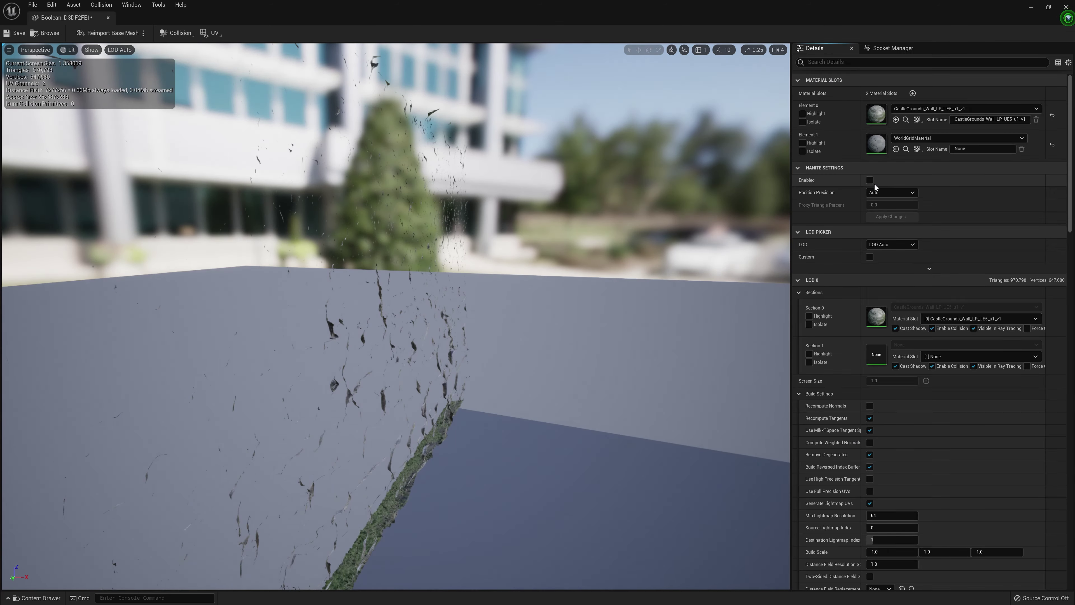
pyautogui.click(869, 180)
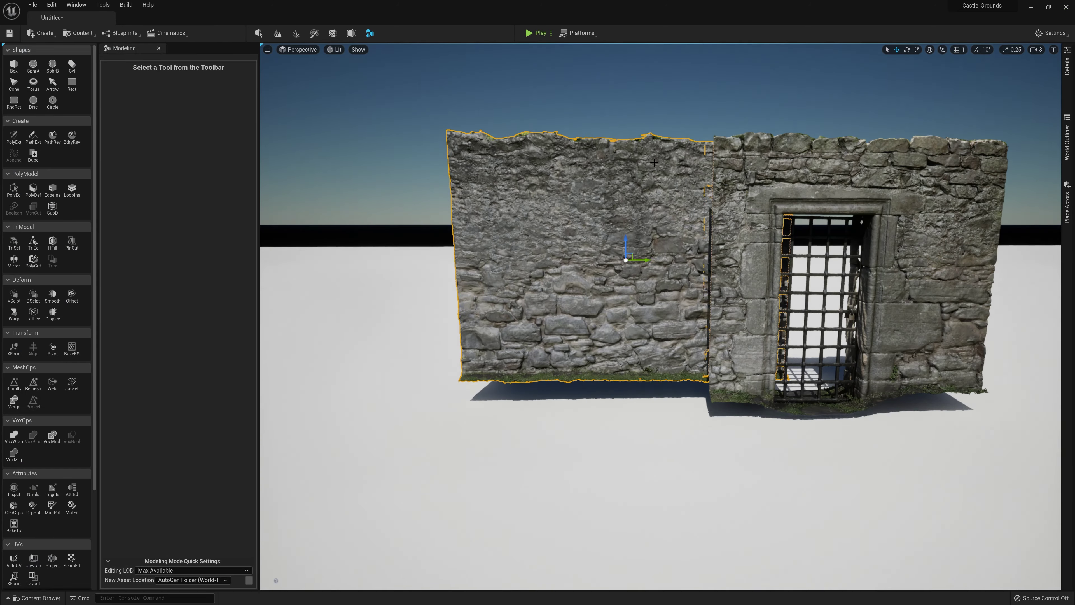
# Slide the plain wall section sideways away from the gate piece so that the two no longer overlap
pyautogui.moveTo(654, 162); pyautogui.dragTo(677, 161, button='right')
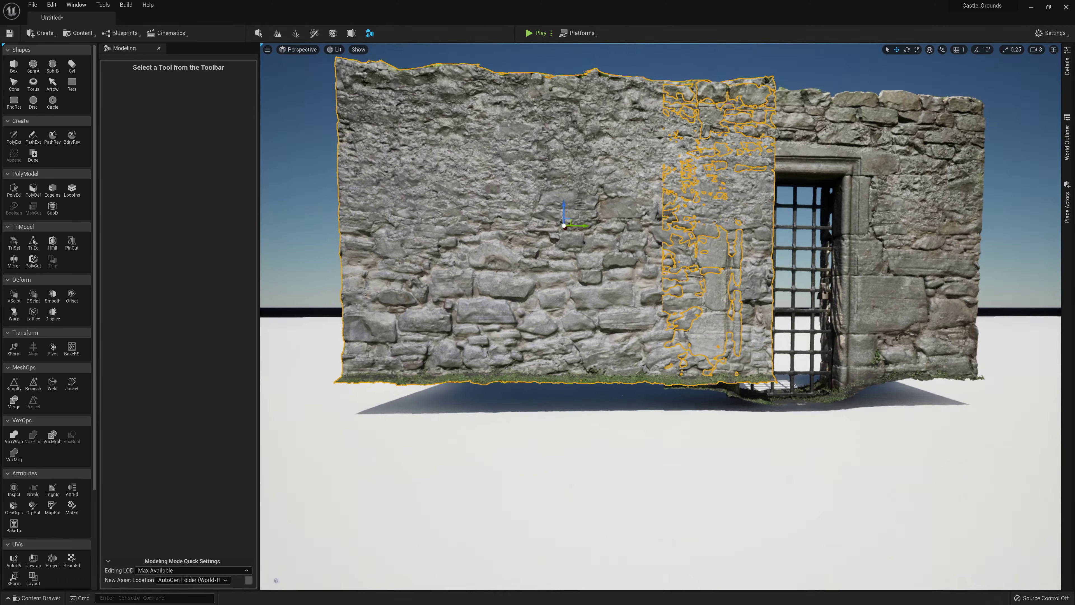
pyautogui.moveTo(573, 227); pyautogui.dragTo(439, 227)
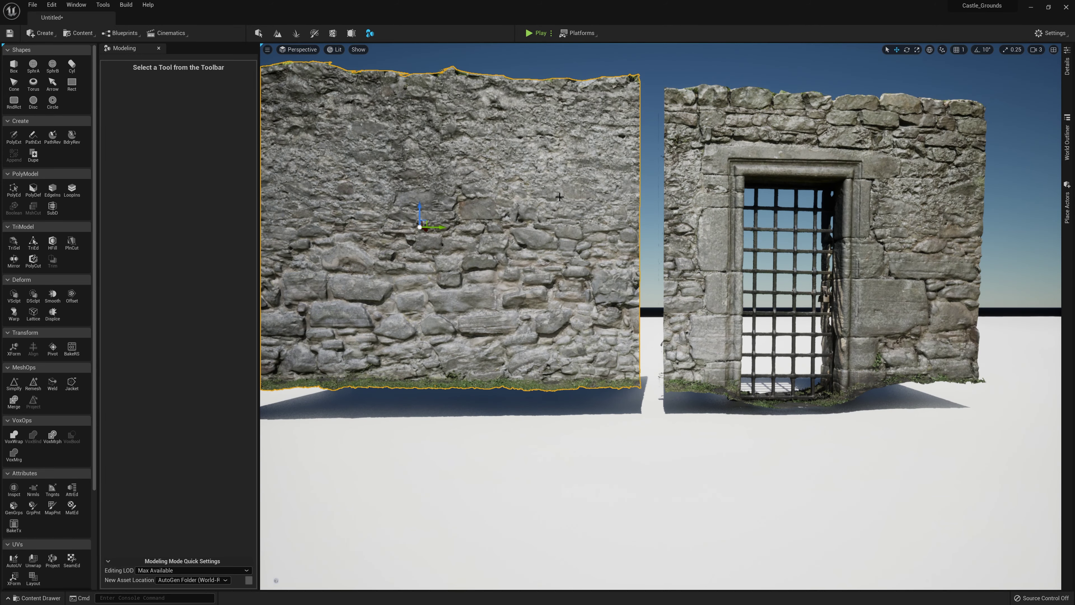
pyautogui.moveTo(549, 213); pyautogui.dragTo(562, 287, button='middle')
pyautogui.moveTo(562, 287)
pyautogui.mouseDown(button='right')
pyautogui.moveTo(521, 286)
pyautogui.moveTo(543, 288)
pyautogui.mouseUp(button='right')
pyautogui.moveTo(671, 235); pyautogui.dragTo(677, 235, button='right')
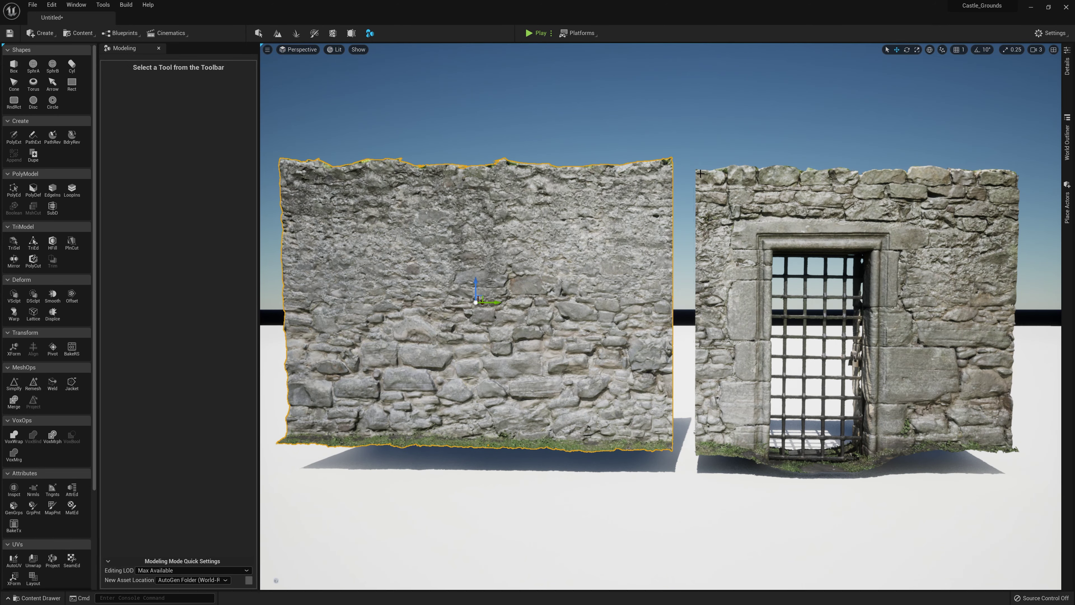
# Move the plain wall section against the gate piece's side edge, then select both pieces and lower them into the ground
pyautogui.moveTo(483, 299); pyautogui.dragTo(523, 307)
pyautogui.keyDown('ctrl'); pyautogui.click(711, 245); pyautogui.keyUp('ctrl')
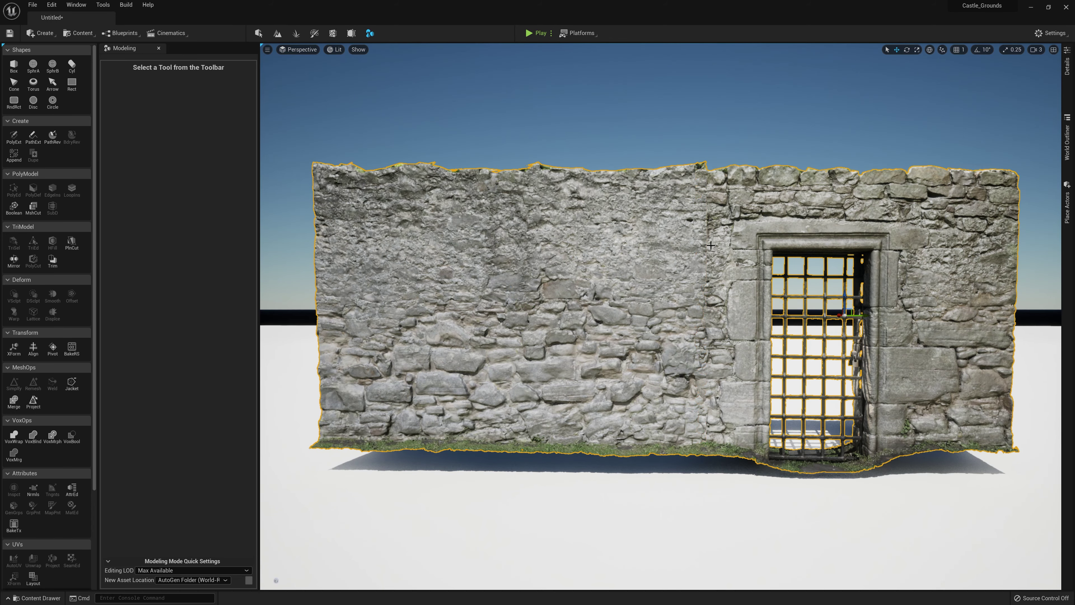
pyautogui.moveTo(846, 294); pyautogui.dragTo(847, 321)
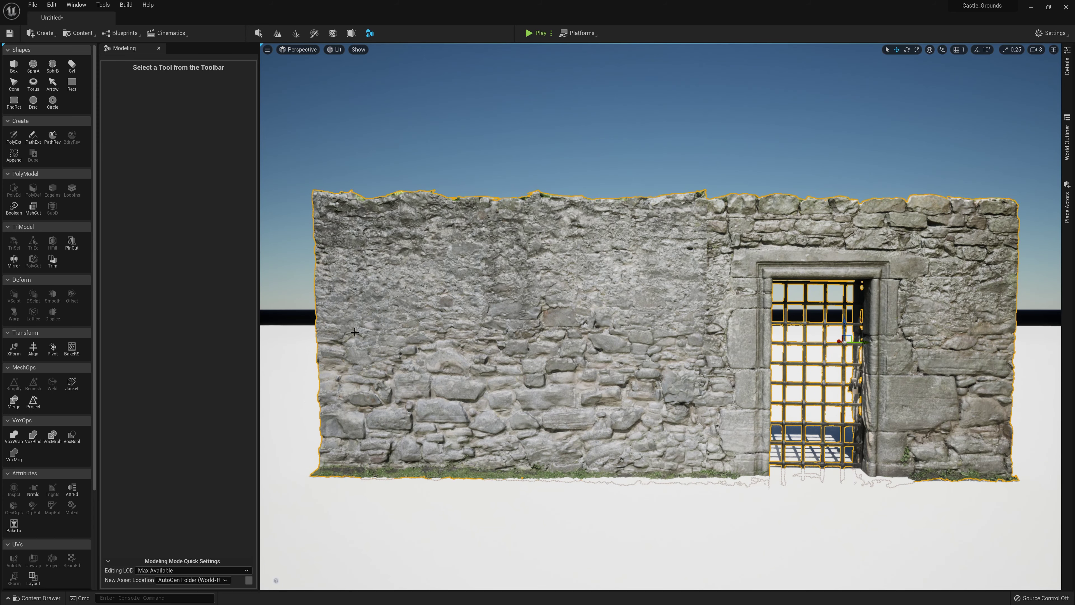
# Start a Lattice deformation on the plain wall section with X, Y and Z axis resolution set to 2
pyautogui.click(441, 284)
pyautogui.moveTo(503, 198); pyautogui.dragTo(590, 201, button='middle')
pyautogui.click(34, 314)
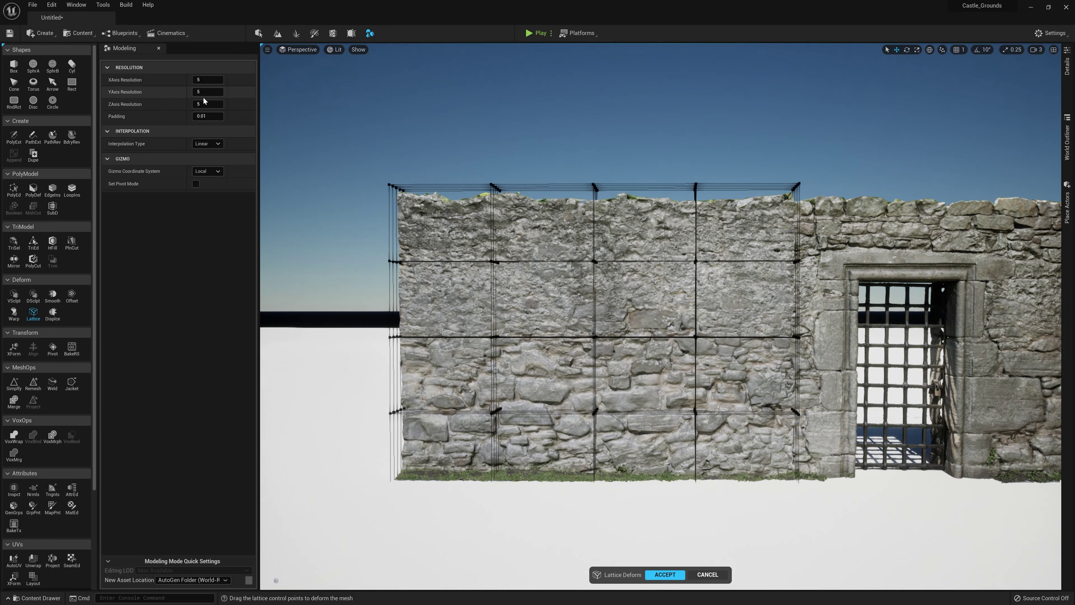
pyautogui.click(206, 83)
pyautogui.write('2')
pyautogui.press('Tab')
pyautogui.write('2')
pyautogui.press('Tab')
pyautogui.write('2')
pyautogui.press('Return')
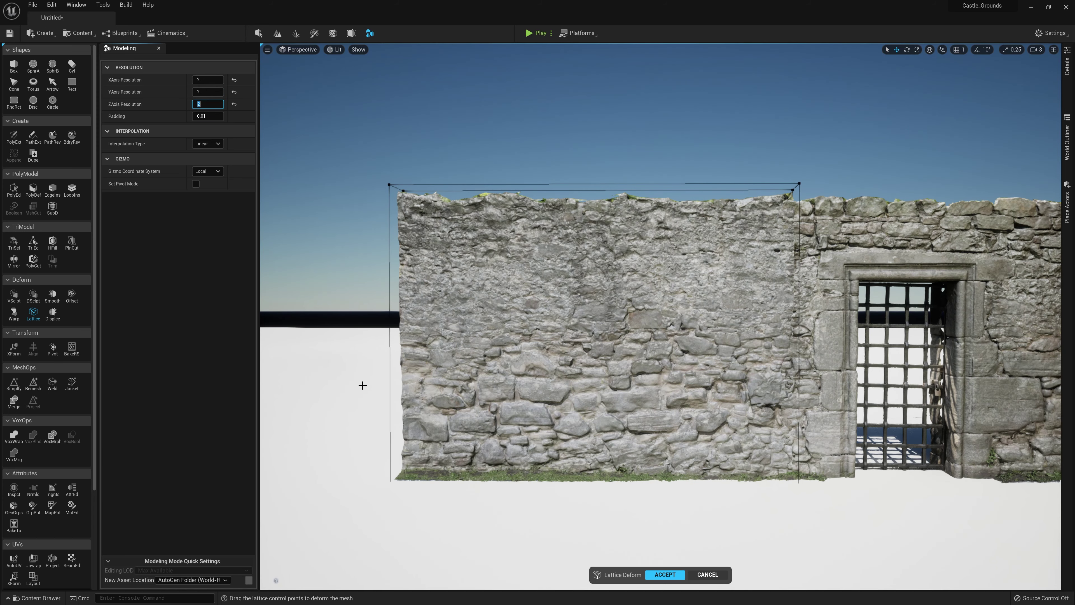
# Nudge the lattice control point at the wall's outer lower corner slightly downward, accept the deformation, and deselect the wall
pyautogui.moveTo(362, 384); pyautogui.dragTo(469, 350, button='middle')
pyautogui.click(520, 406)
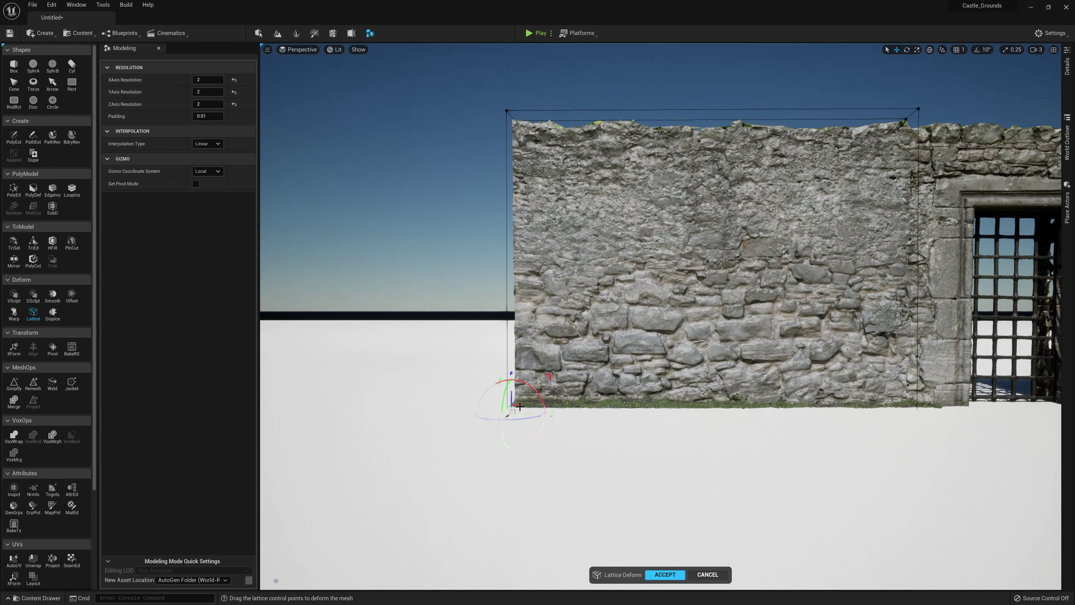
pyautogui.moveTo(512, 392); pyautogui.dragTo(509, 396)
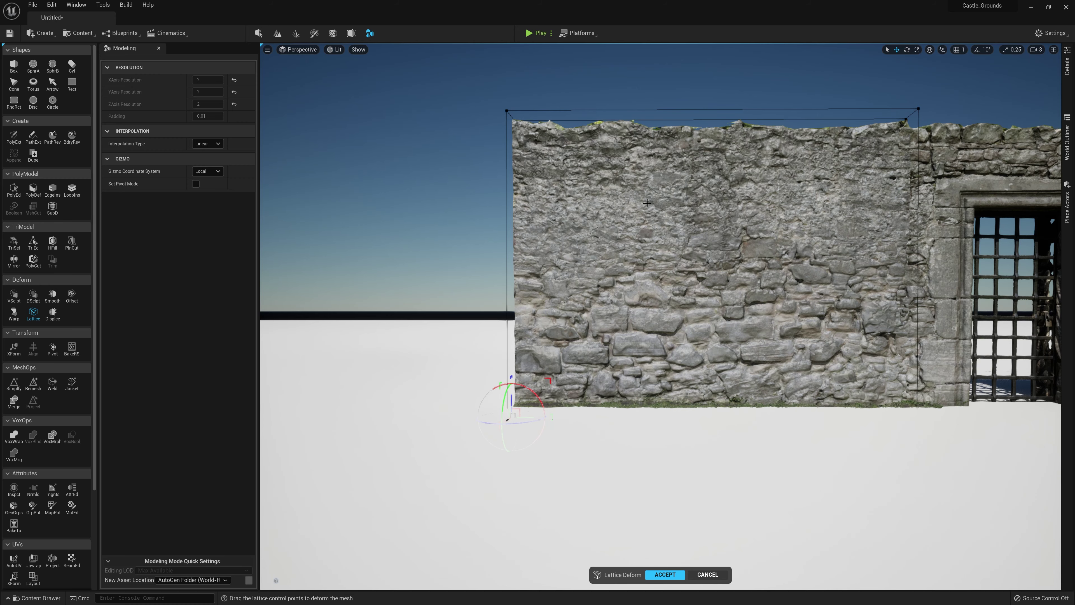
pyautogui.moveTo(638, 127); pyautogui.dragTo(630, 98, button='middle')
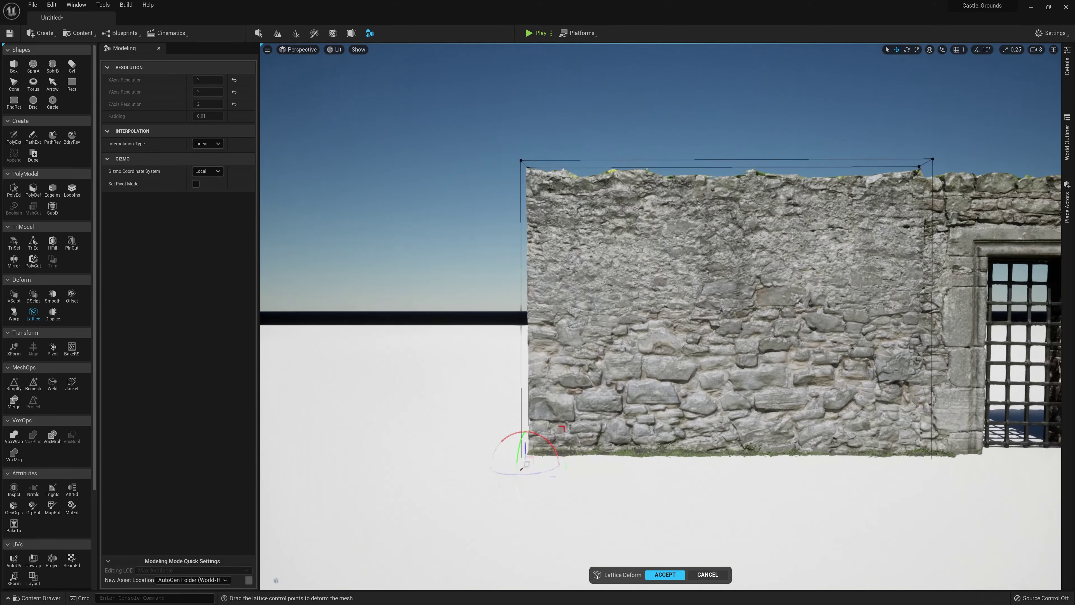
pyautogui.moveTo(712, 363); pyautogui.dragTo(701, 371, button='middle')
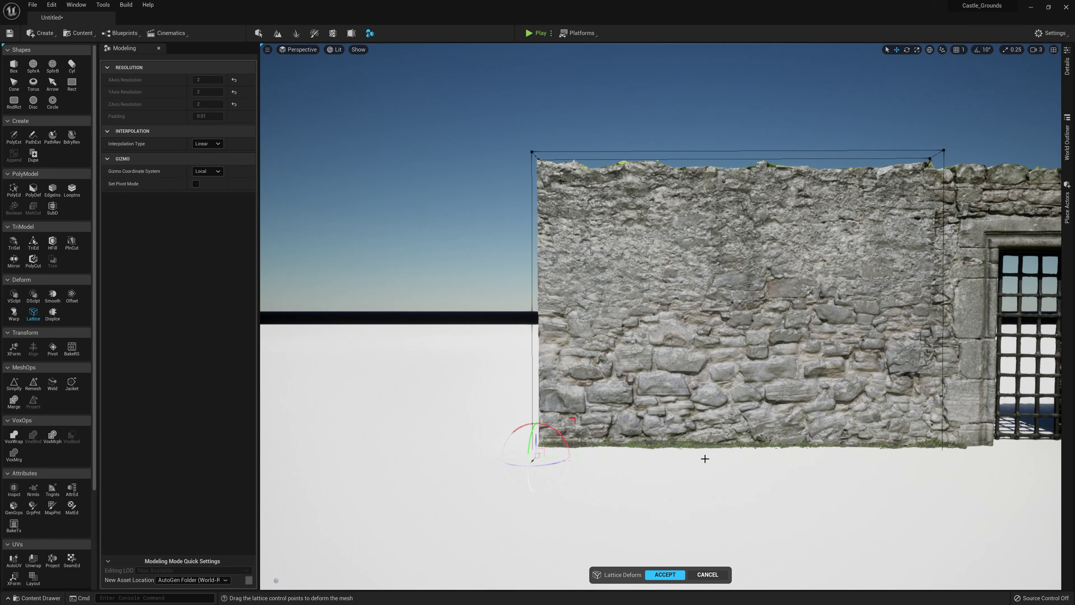
pyautogui.click(663, 574)
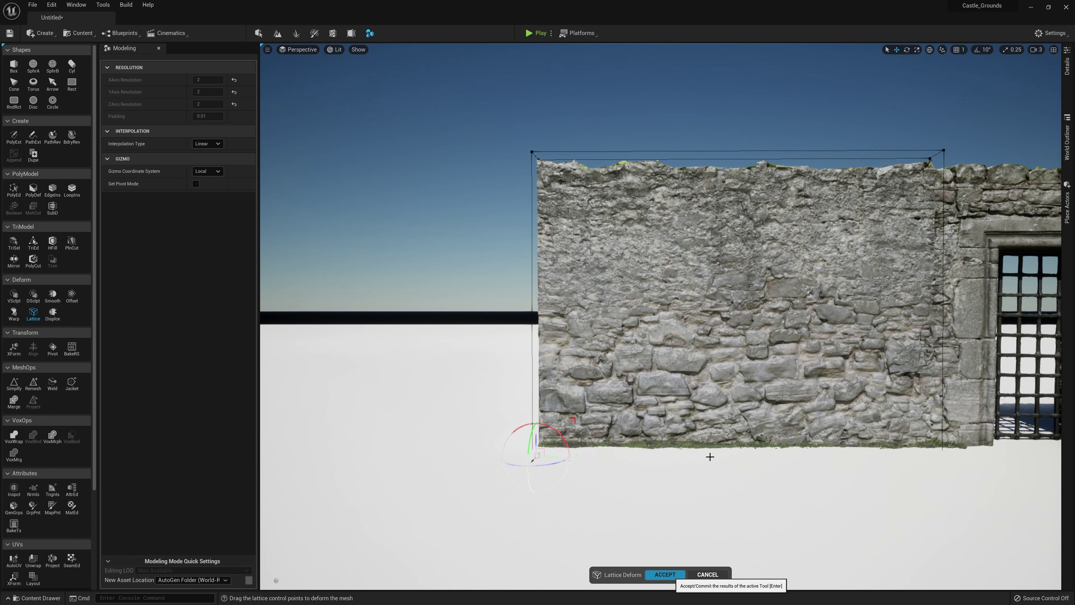
pyautogui.moveTo(677, 256); pyautogui.dragTo(676, 293, button='right')
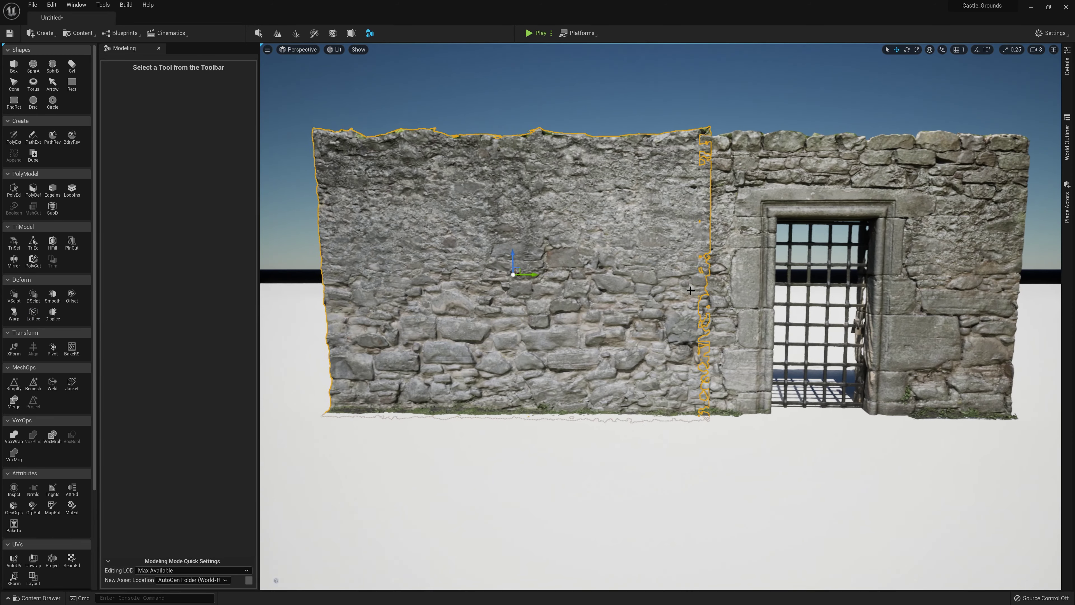
pyautogui.press('Escape')
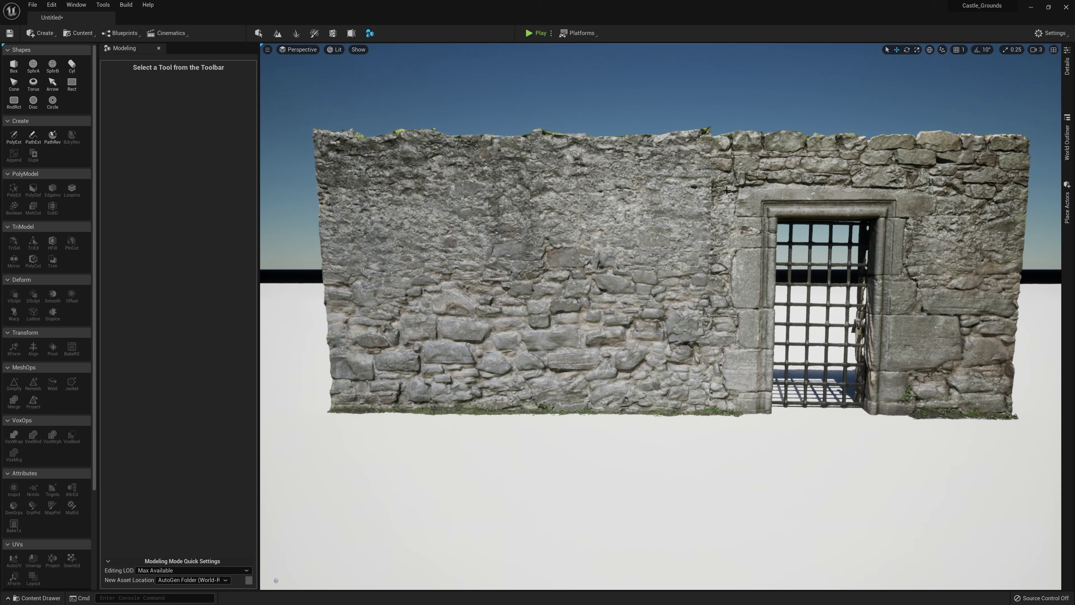
# Slide the plain wall section out from the gate piece, then back in until their edges overlap slightly
pyautogui.click(704, 192)
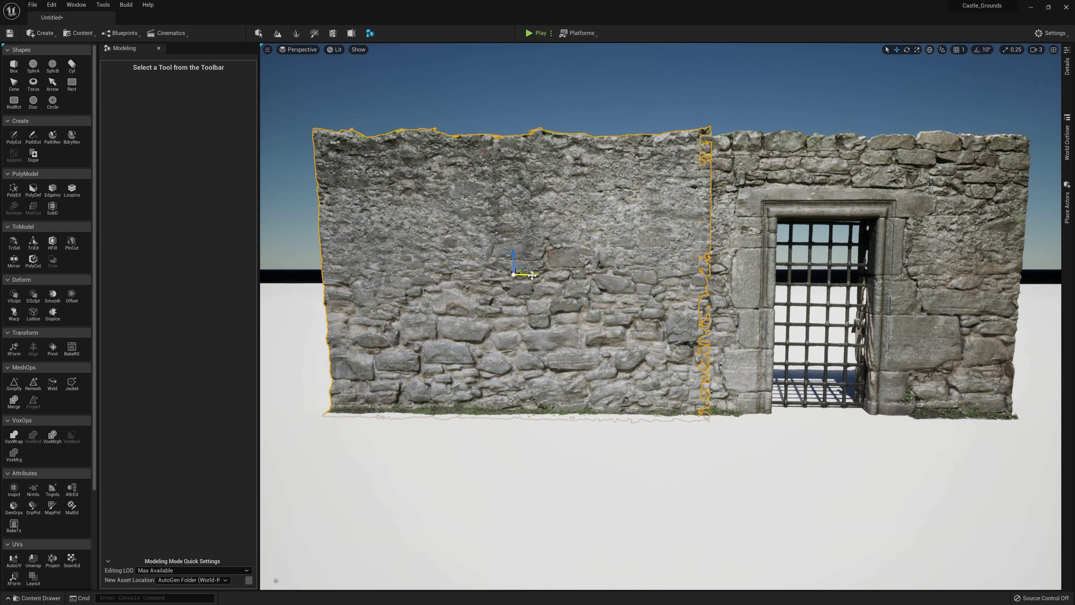
pyautogui.moveTo(531, 275); pyautogui.dragTo(520, 275)
pyautogui.press('Escape')
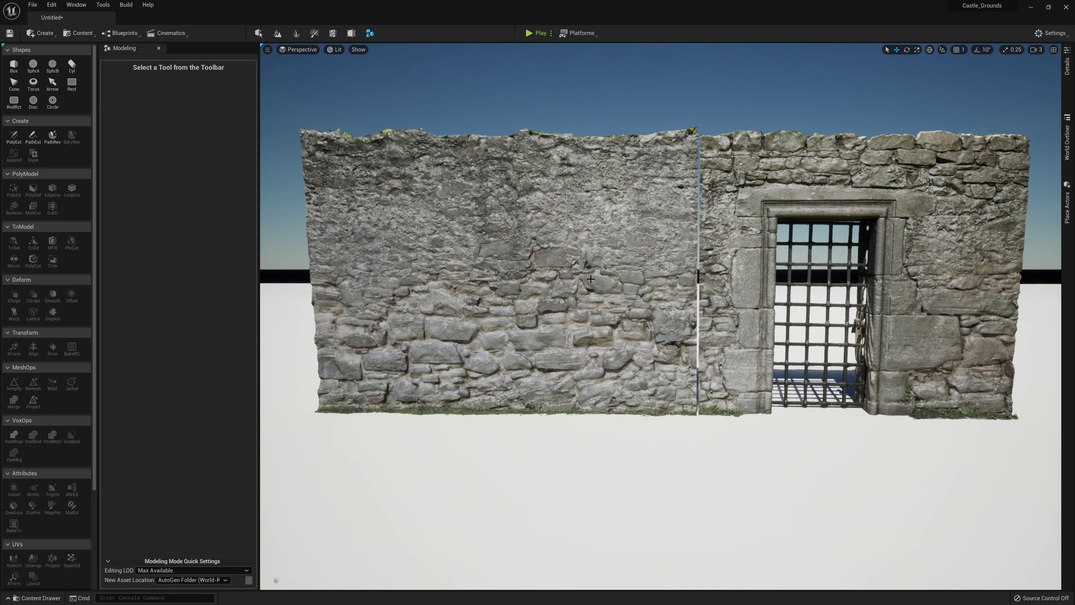
pyautogui.click(524, 275)
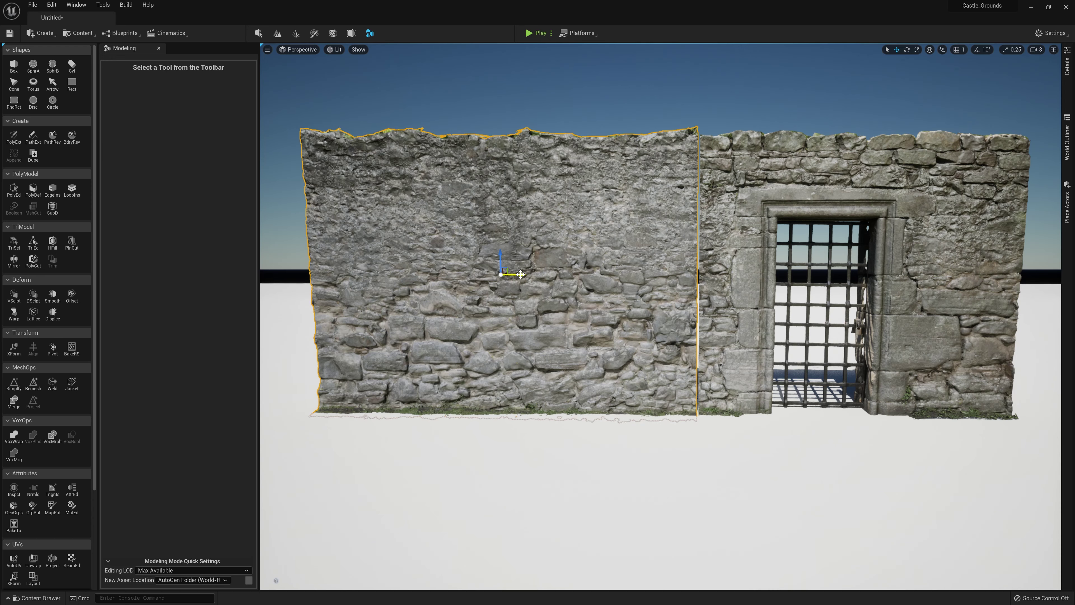
pyautogui.moveTo(521, 275); pyautogui.dragTo(544, 274)
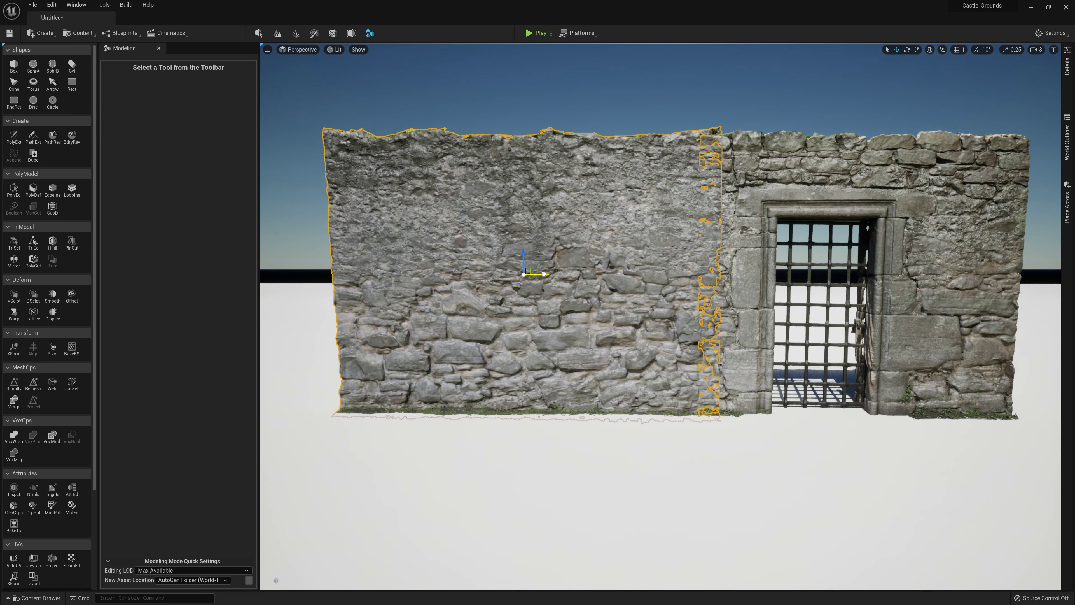
pyautogui.press('Escape')
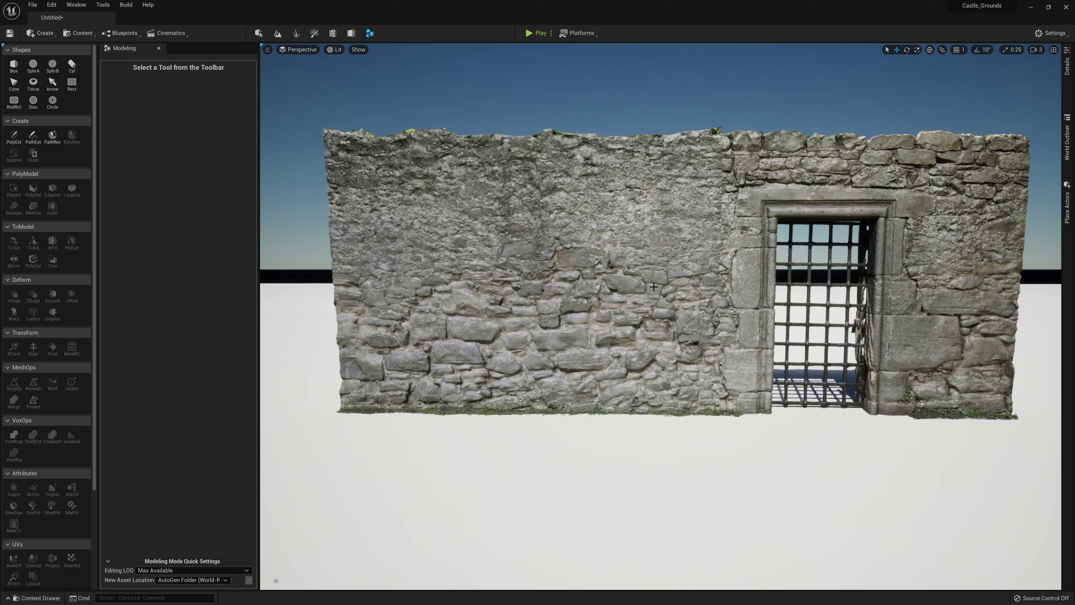
# Move the plain wall section to the opposite side of the gate piece so that their edges slightly overlap
pyautogui.click(616, 257)
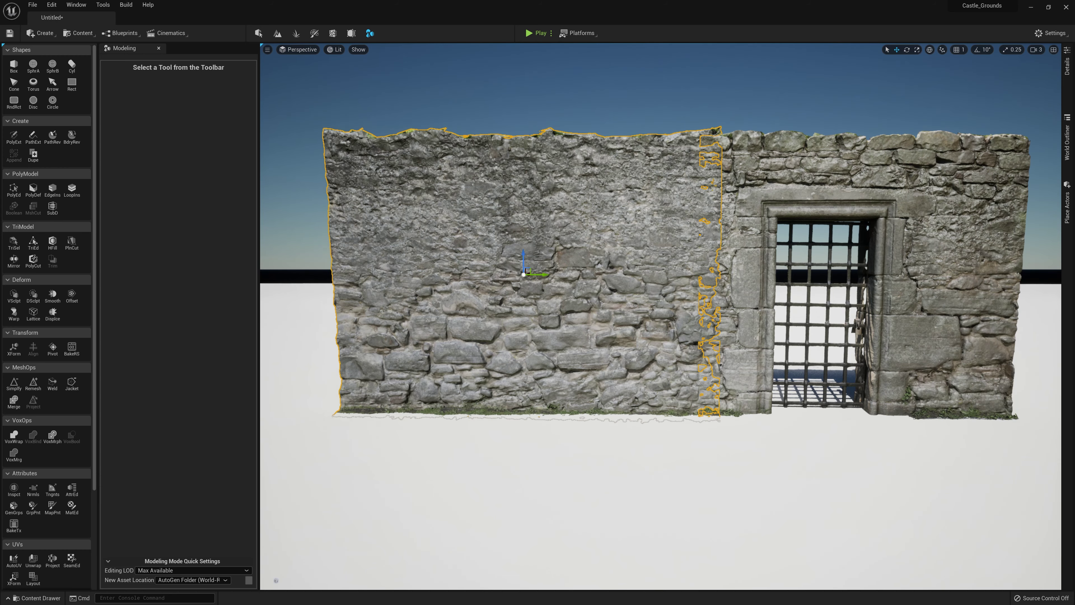
pyautogui.press('s')
pyautogui.moveTo(617, 258); pyautogui.dragTo(635, 266, button='right')
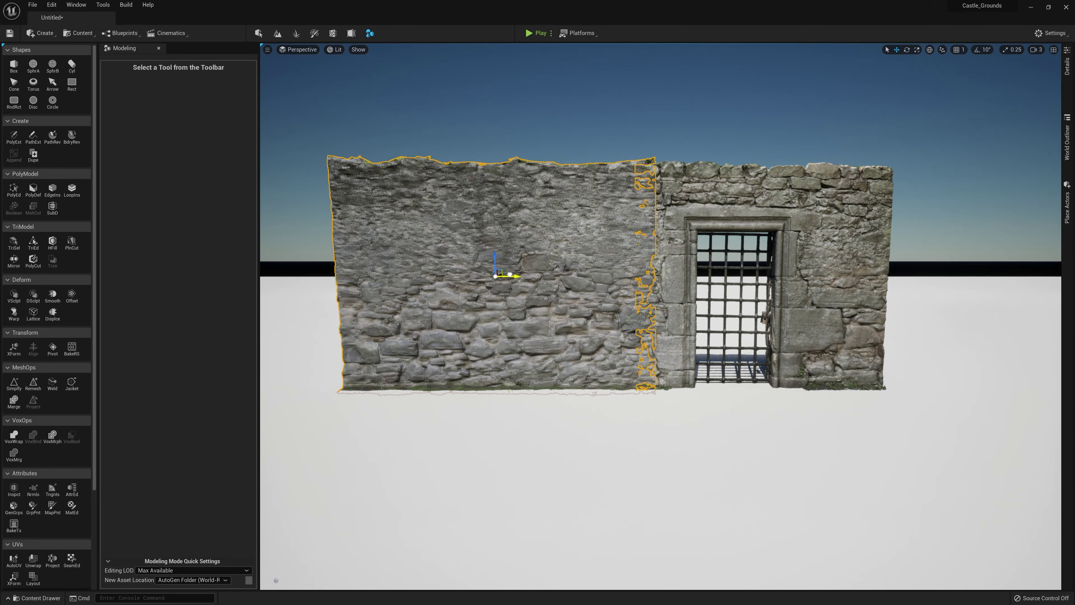
pyautogui.moveTo(514, 274); pyautogui.dragTo(1057, 279)
pyautogui.moveTo(1057, 279); pyautogui.dragTo(773, 274, button='middle')
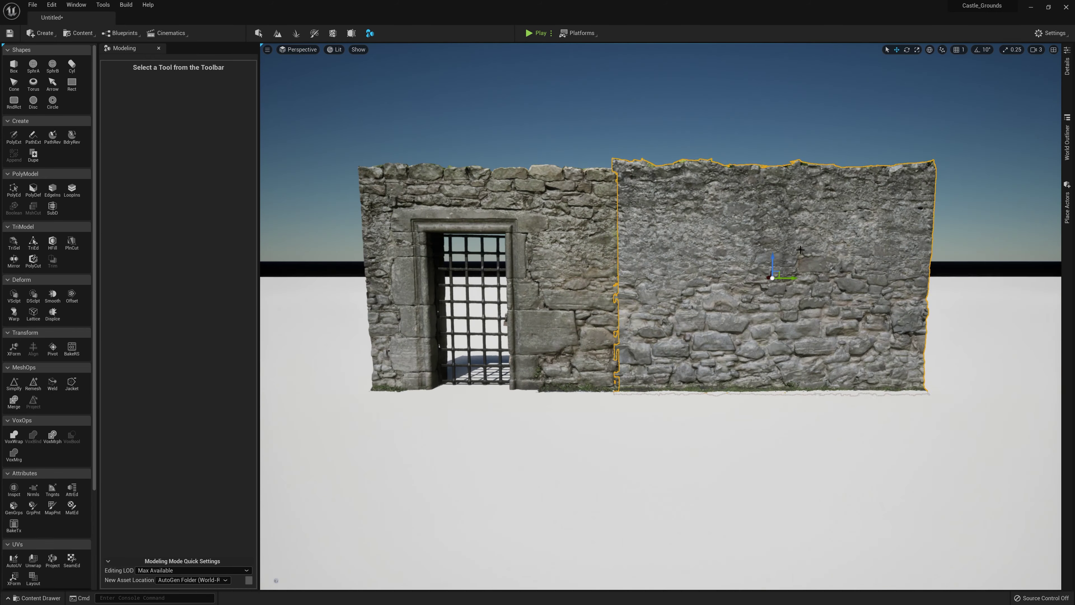
pyautogui.moveTo(773, 278); pyautogui.dragTo(236, 269)
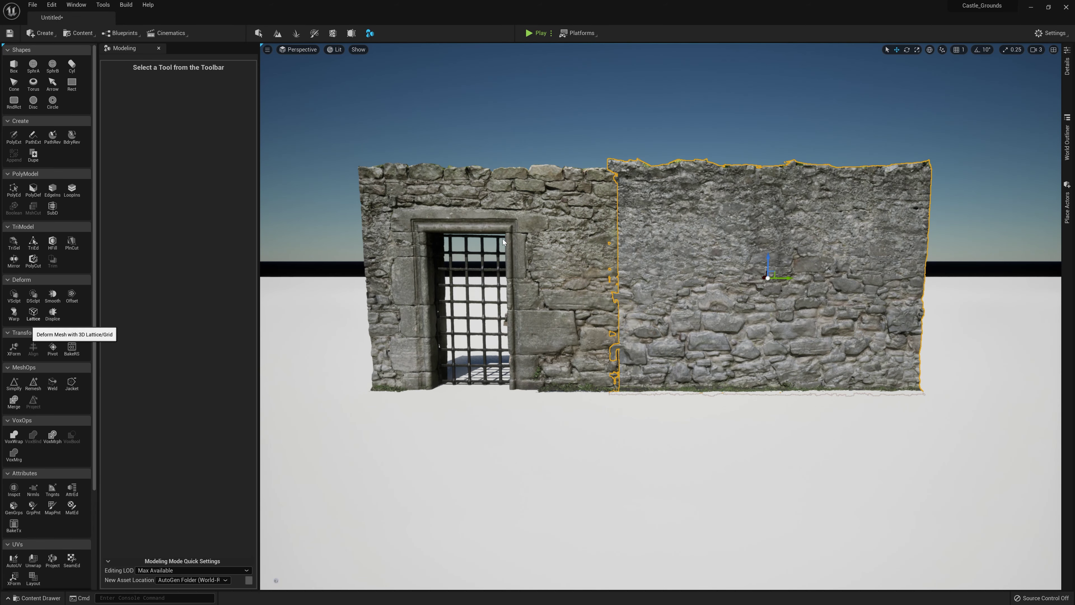
# Lower the plain wall's upper lattice control points so its top lines up with the gate piece, and accept the deformation
pyautogui.click(32, 314)
pyautogui.moveTo(562, 95); pyautogui.dragTo(978, 196)
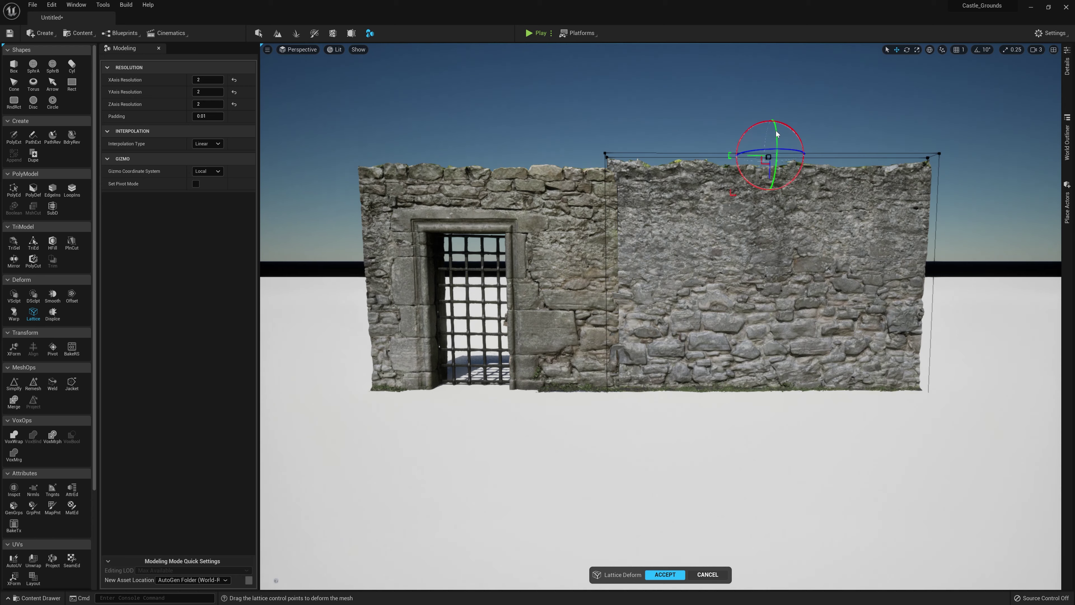
pyautogui.moveTo(769, 170)
pyautogui.mouseDown()
pyautogui.moveTo(758, 184)
pyautogui.moveTo(769, 177)
pyautogui.mouseUp()
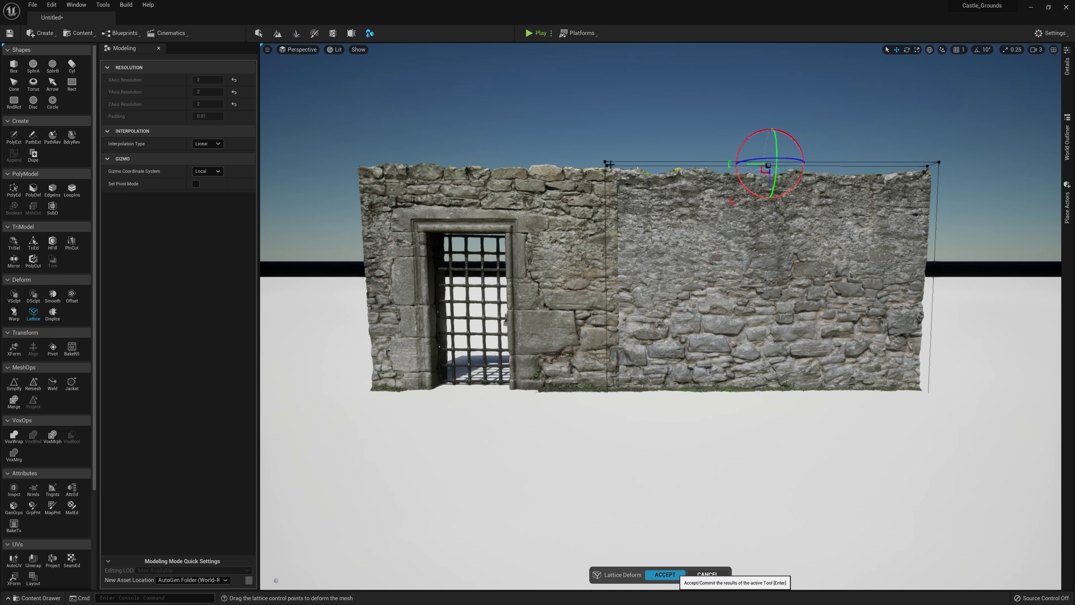
pyautogui.click(665, 574)
pyautogui.click(787, 299)
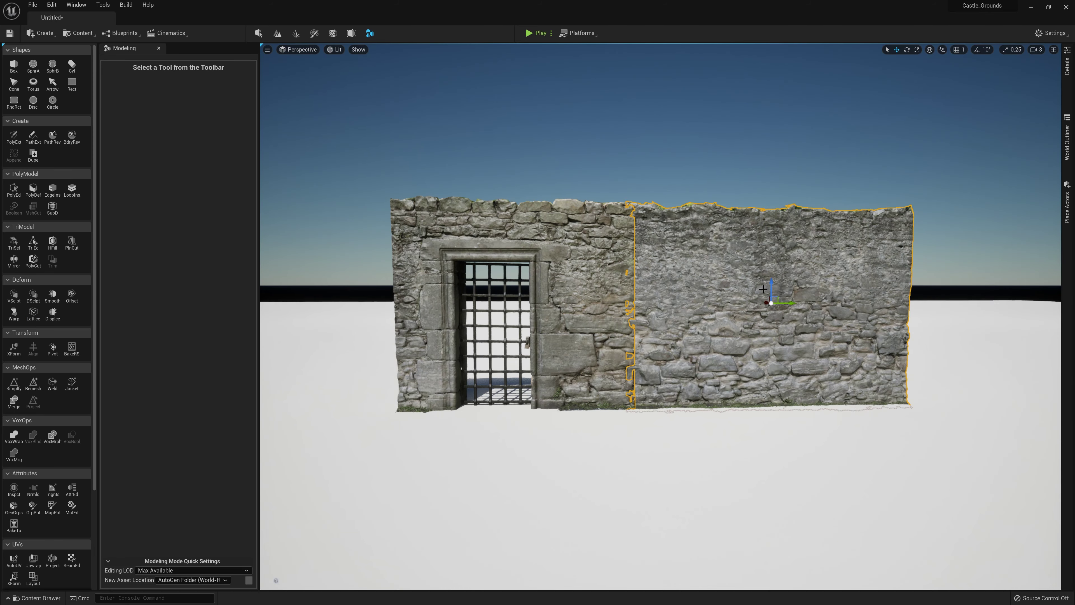
# Move the plain wall section back to the original side of the gate piece with a slight overlap
pyautogui.moveTo(793, 304); pyautogui.dragTo(262, 284)
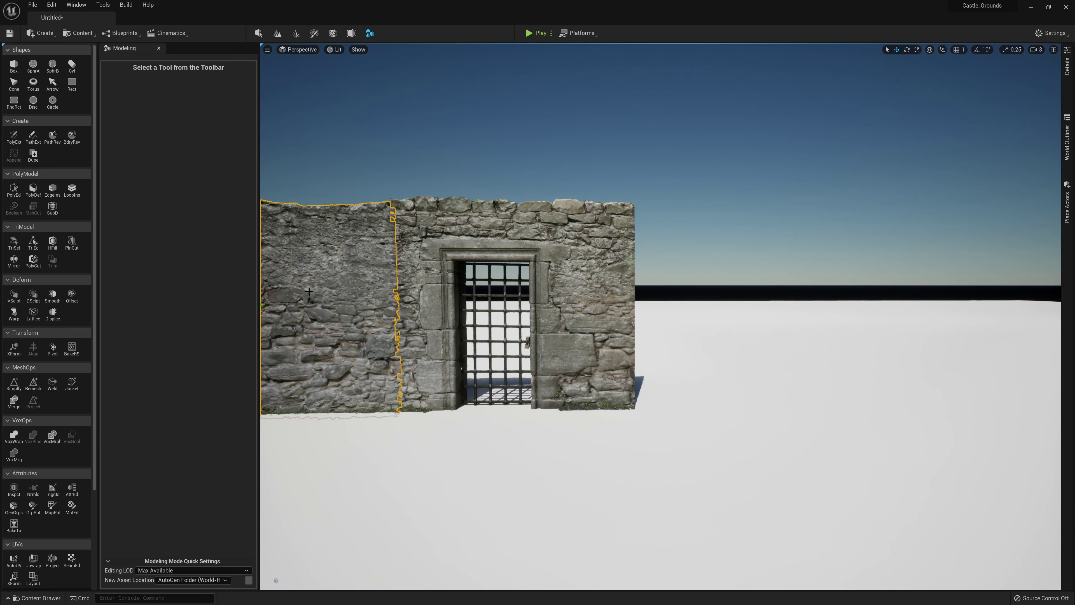
pyautogui.press('Escape')
pyautogui.moveTo(309, 291); pyautogui.dragTo(197, 286, button='middle')
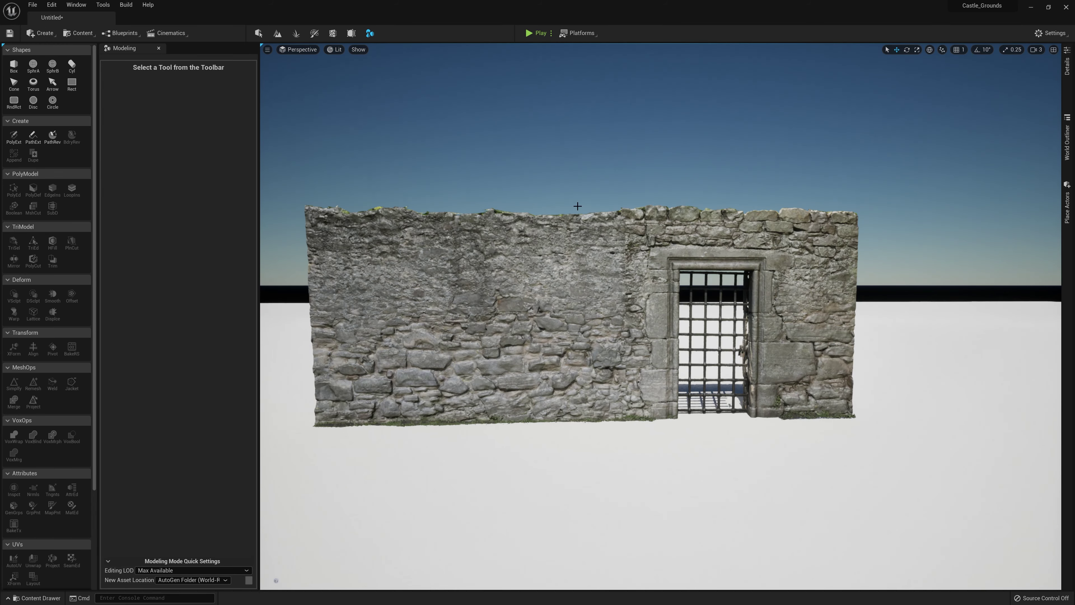
# Start another Lattice deformation on the plain wall section with the Y axis resolution set to 15
pyautogui.click(579, 360)
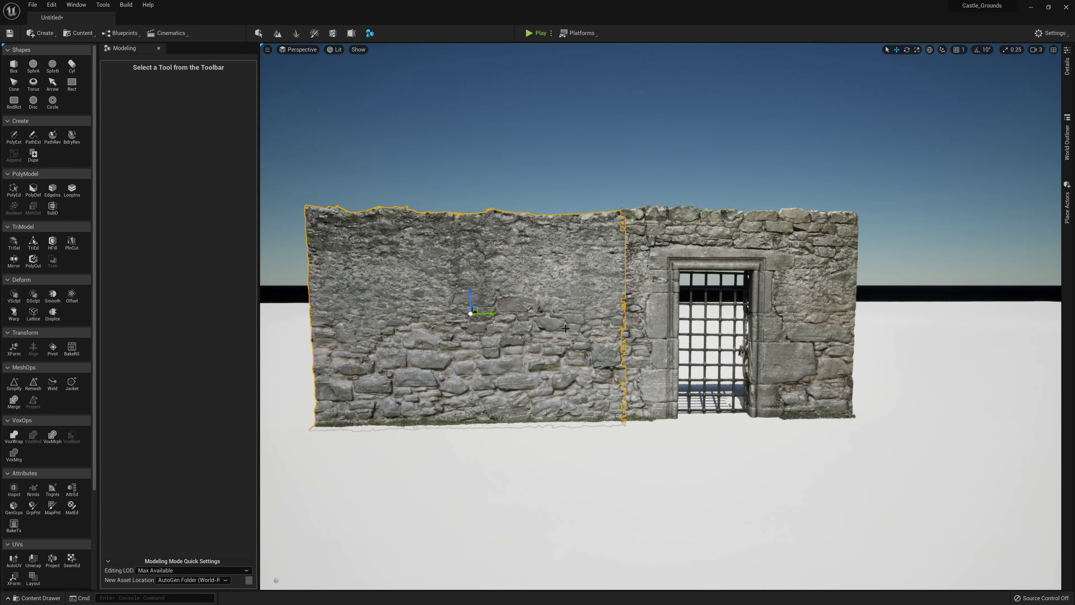
pyautogui.press('e')
pyautogui.moveTo(616, 337); pyautogui.dragTo(612, 371, button='right')
pyautogui.press('w')
pyautogui.moveTo(447, 257)
pyautogui.mouseDown(button='right')
pyautogui.moveTo(406, 305)
pyautogui.moveTo(448, 257)
pyautogui.mouseUp(button='right')
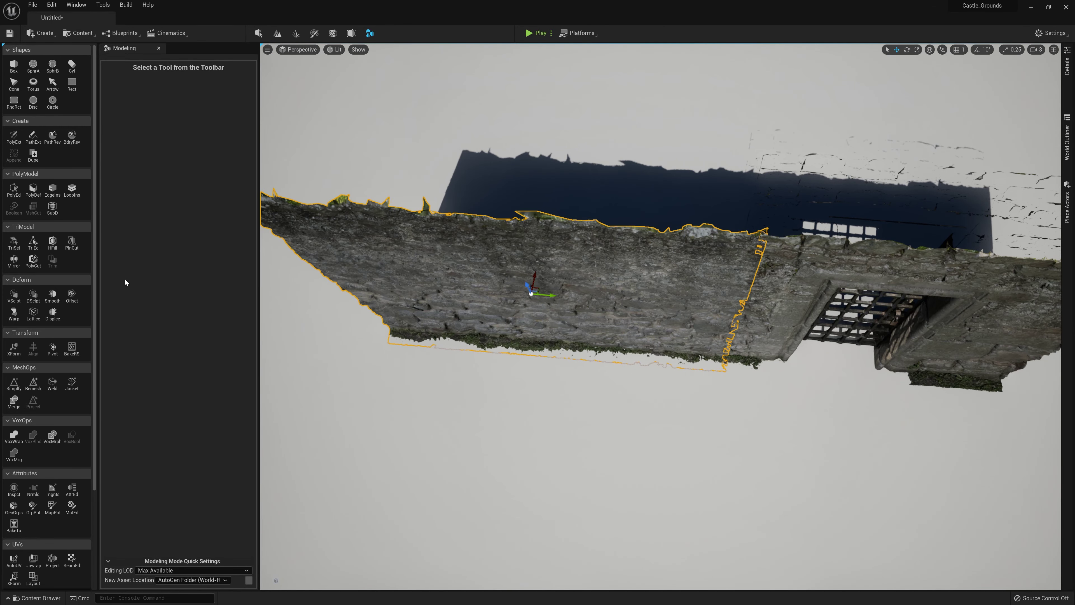
pyautogui.moveTo(550, 305); pyautogui.dragTo(501, 296, button='right')
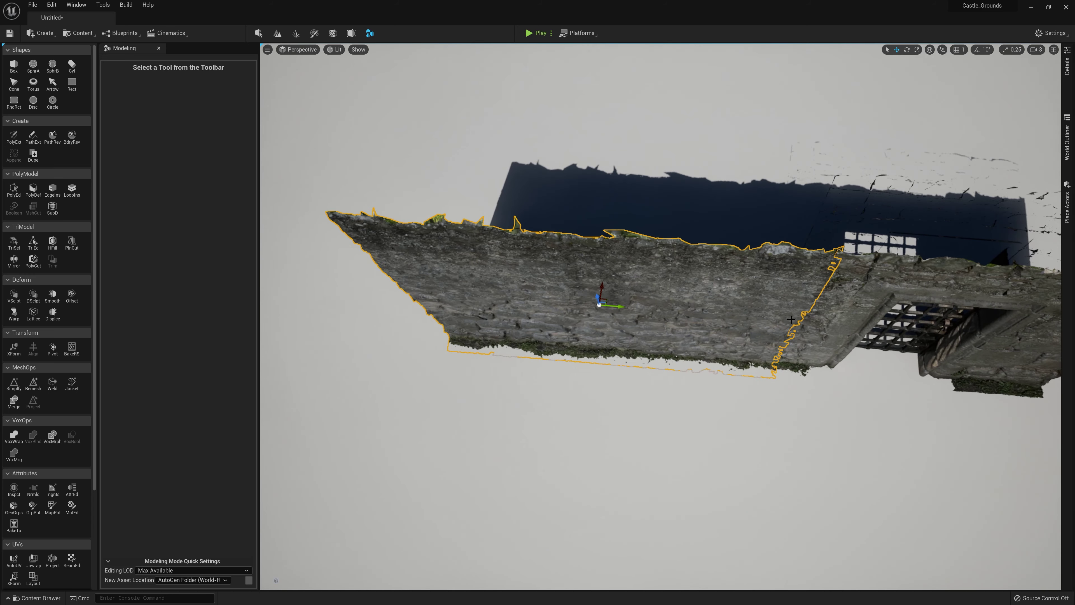
pyautogui.click(33, 313)
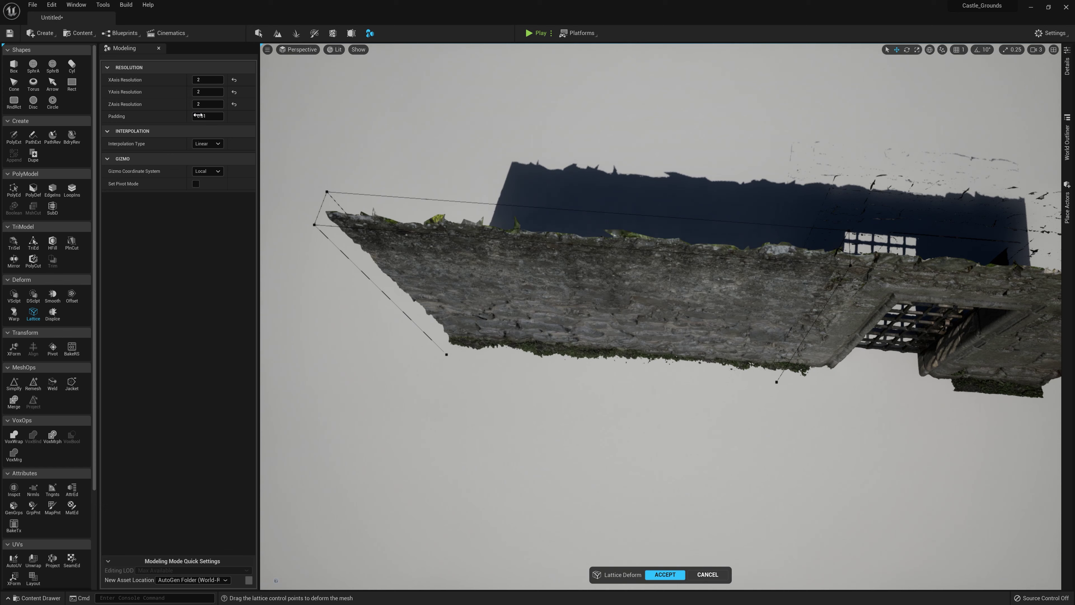
pyautogui.click(207, 80)
pyautogui.click(207, 92)
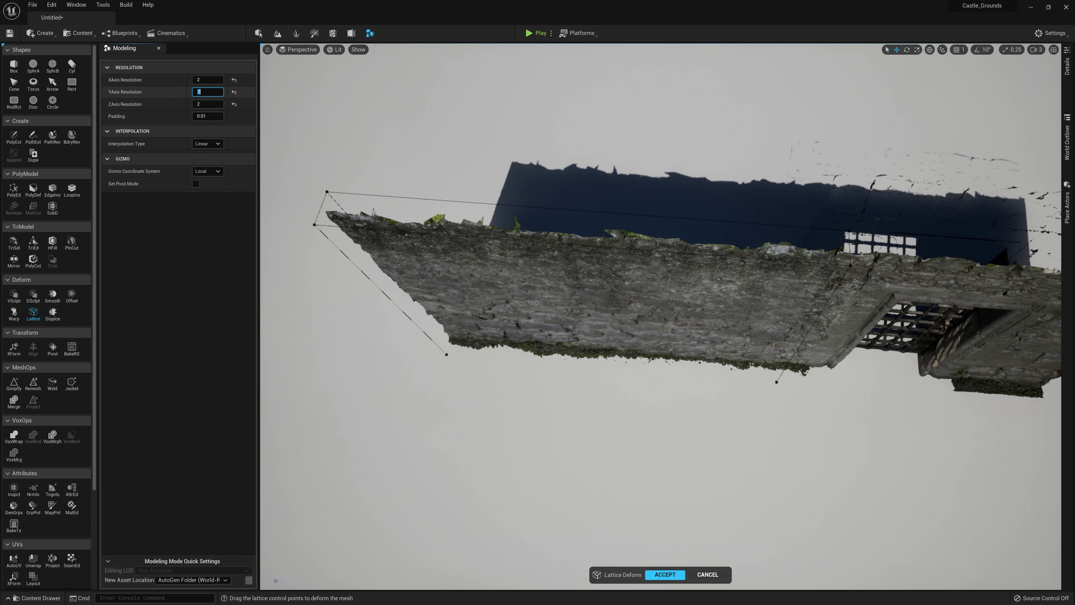
pyautogui.write('5')
pyautogui.press('Return')
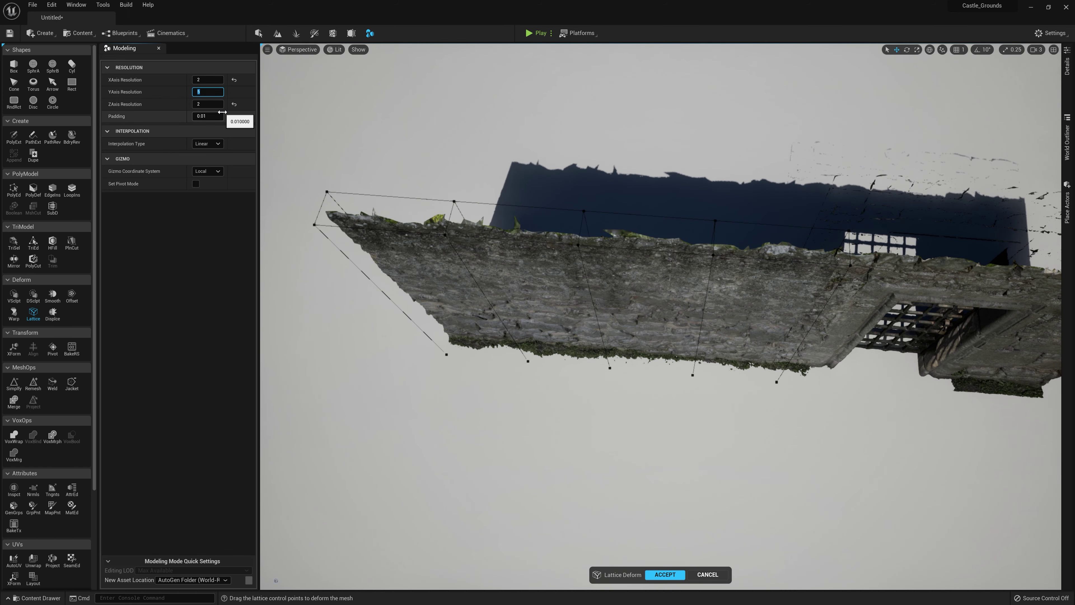
pyautogui.write('15')
pyautogui.press('Return')
# Select the lattice control points at the plain wall's outer end and shift them slightly toward the wall's back
pyautogui.press('a')
pyautogui.moveTo(423, 254); pyautogui.dragTo(423, 250, button='right')
pyautogui.press('a')
pyautogui.moveTo(643, 272); pyautogui.dragTo(661, 272, button='right')
pyautogui.moveTo(637, 178); pyautogui.dragTo(685, 434)
pyautogui.keyDown('alt'); pyautogui.moveTo(685, 435); pyautogui.dragTo(788, 445); pyautogui.keyUp('alt')
pyautogui.moveTo(695, 405)
pyautogui.mouseDown(button='right')
pyautogui.moveTo(719, 382)
pyautogui.moveTo(732, 419)
pyautogui.moveTo(695, 405)
pyautogui.mouseUp(button='right')
pyautogui.moveTo(620, 372); pyautogui.dragTo(616, 373)
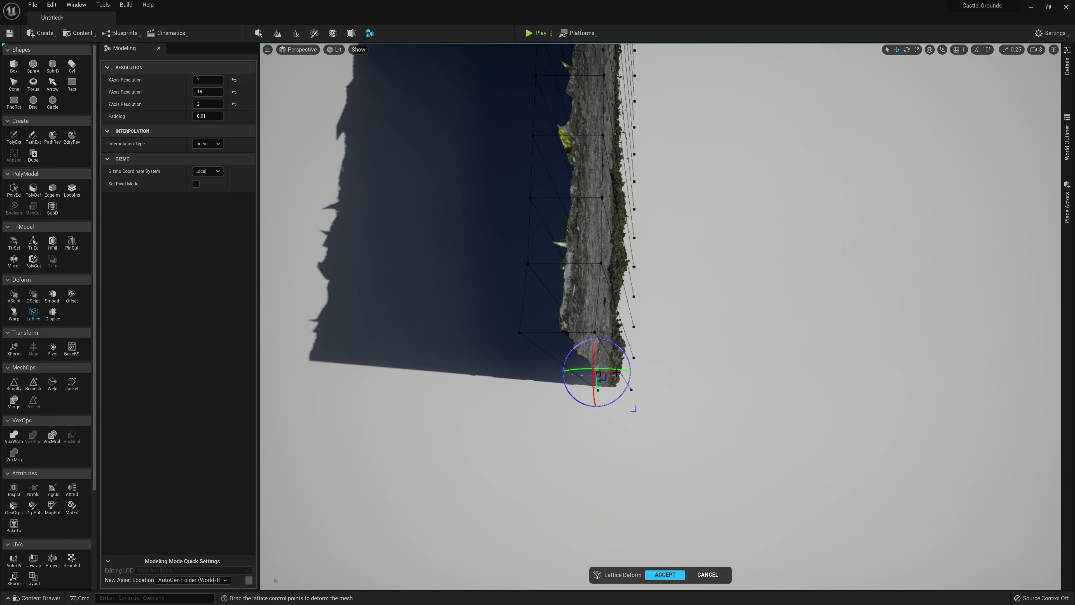
# Shift the lattice control points at the gate-side end slightly toward the wall's back, and accept the deformation
pyautogui.moveTo(683, 336); pyautogui.dragTo(826, 193, button='right')
pyautogui.moveTo(650, 94); pyautogui.dragTo(708, 424)
pyautogui.moveTo(708, 424); pyautogui.dragTo(596, 423, button='right')
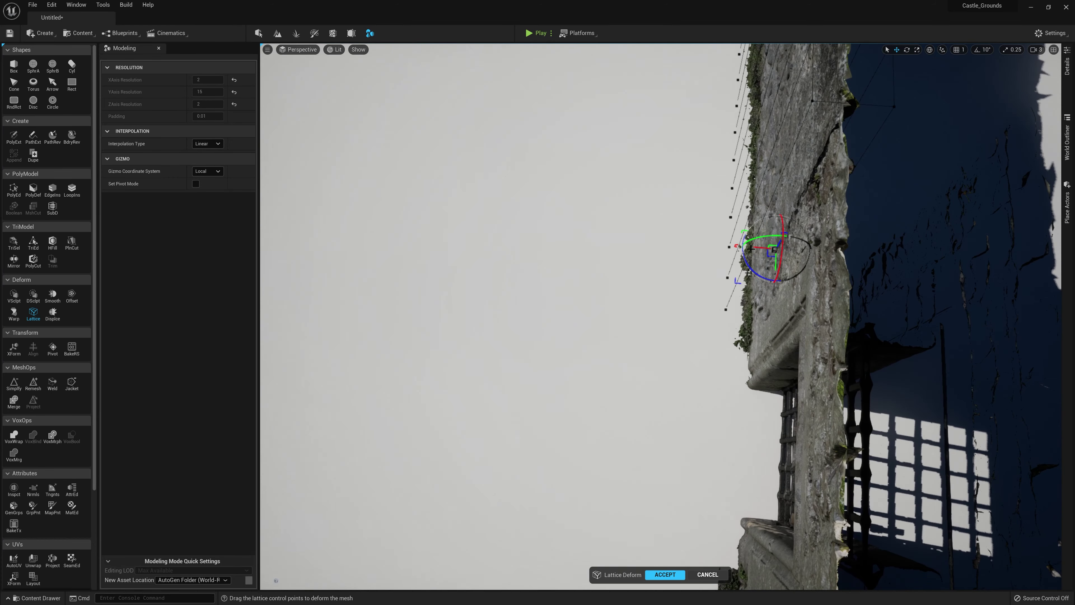
pyautogui.moveTo(761, 247); pyautogui.dragTo(765, 247)
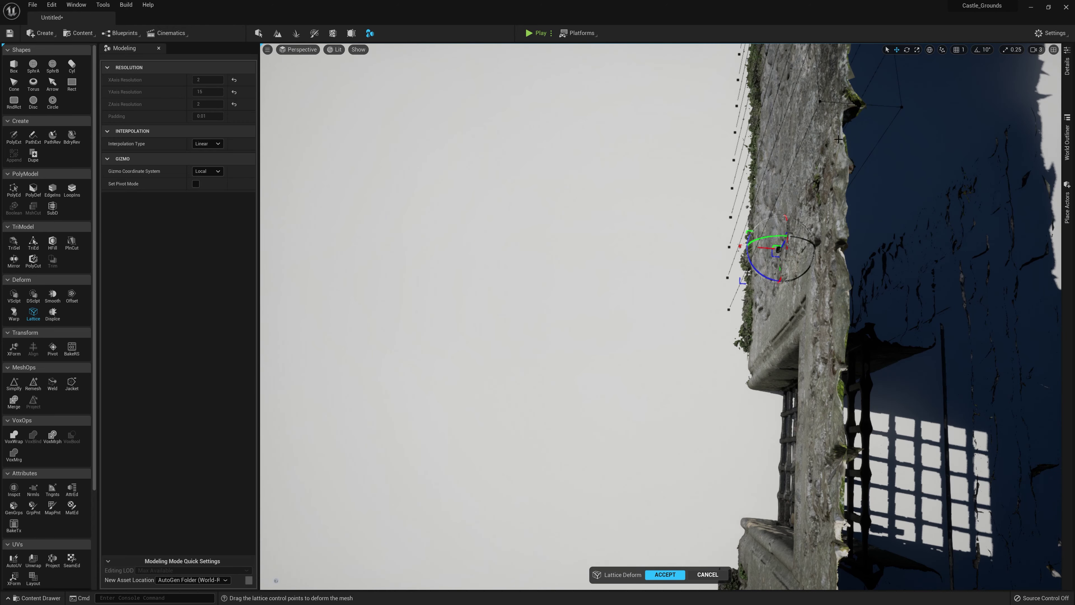
pyautogui.moveTo(789, 222); pyautogui.dragTo(763, 171, button='right')
pyautogui.moveTo(689, 206); pyautogui.dragTo(656, 503, button='right')
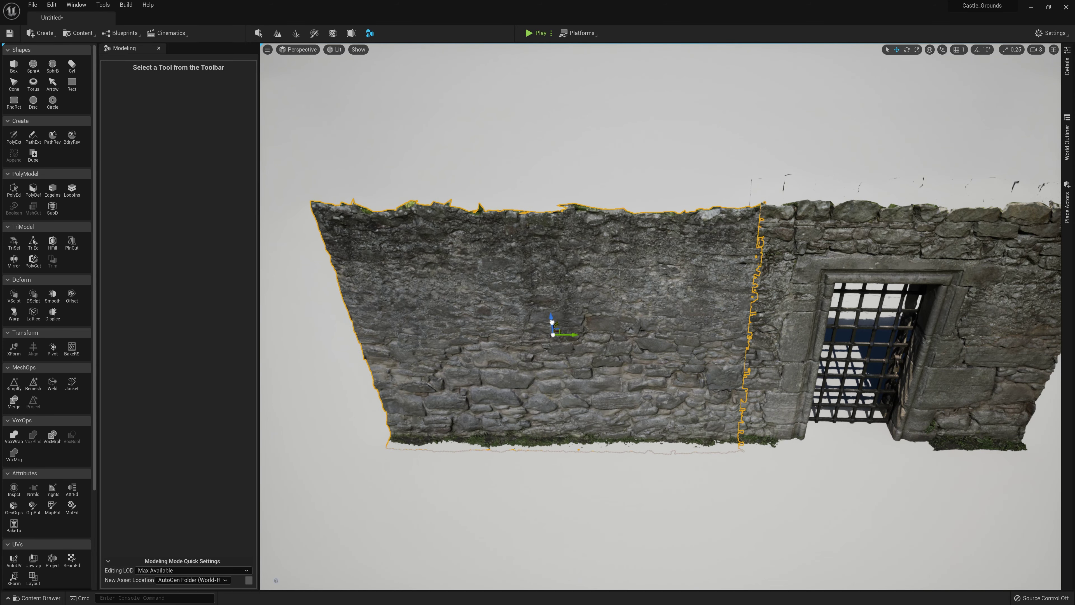
# Slide the plain wall section slightly along its length toward the gate piece, then deselect it and view the seam
pyautogui.moveTo(566, 337); pyautogui.dragTo(574, 333)
pyautogui.click(821, 164)
pyautogui.moveTo(821, 164); pyautogui.dragTo(819, 237, button='right')
pyautogui.press('w')
pyautogui.press('s')
pyautogui.press('q')
pyautogui.press('e')
pyautogui.press('s')
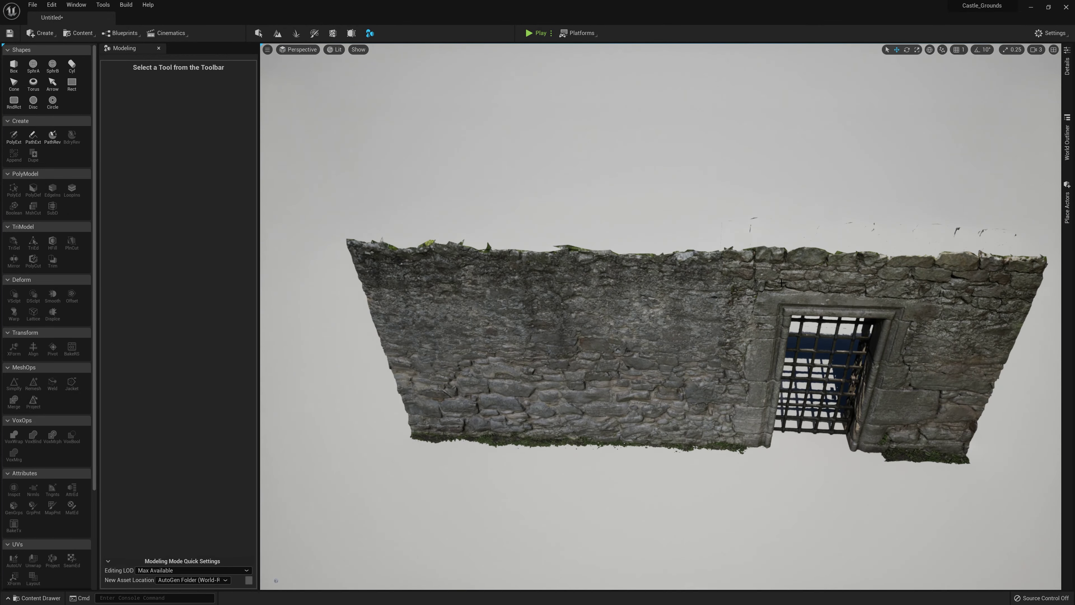
# Start a Lattice deformation on the gate wall section with a Y axis resolution of 15, and shift its first selected control points slightly
pyautogui.click(926, 368)
pyautogui.press('d')
pyautogui.moveTo(926, 367); pyautogui.dragTo(928, 360, button='right')
pyautogui.moveTo(800, 322); pyautogui.dragTo(789, 320, button='right')
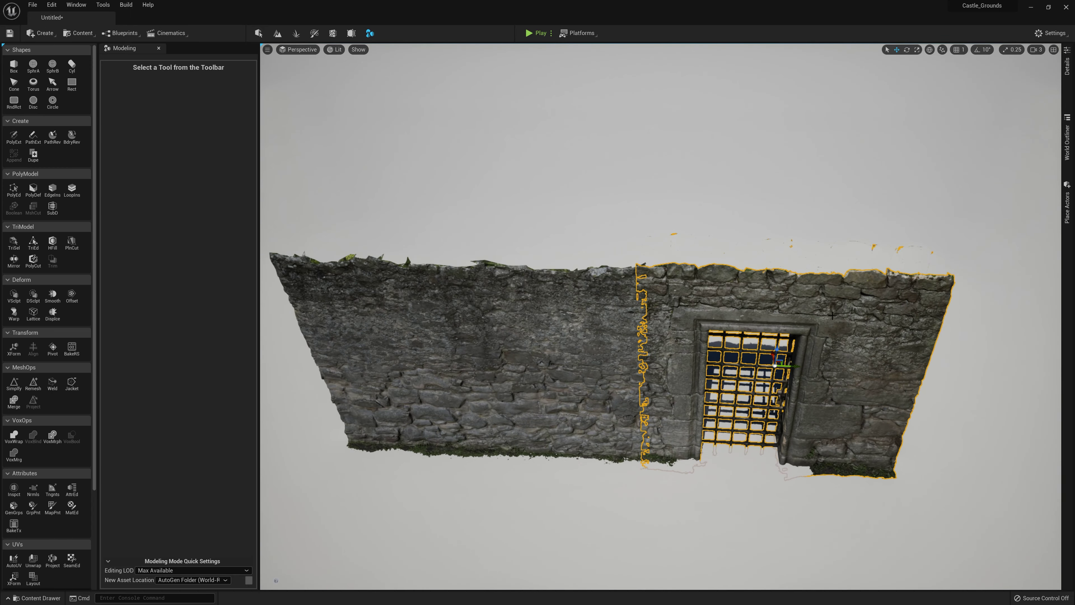
pyautogui.click(33, 315)
pyautogui.press('w')
pyautogui.moveTo(600, 233); pyautogui.dragTo(720, 297, button='right')
pyautogui.press('s')
pyautogui.moveTo(661, 316)
pyautogui.mouseDown(button='right')
pyautogui.moveTo(681, 312)
pyautogui.moveTo(669, 311)
pyautogui.mouseUp(button='right')
pyautogui.click(635, 366)
pyautogui.moveTo(635, 366); pyautogui.dragTo(563, 368, button='right')
pyautogui.hotkey('ctrl', 'z')
pyautogui.moveTo(864, 353)
pyautogui.mouseDown(button='right')
pyautogui.moveTo(804, 353)
pyautogui.moveTo(910, 353)
pyautogui.mouseUp(button='right')
pyautogui.moveTo(632, 367); pyautogui.dragTo(666, 435)
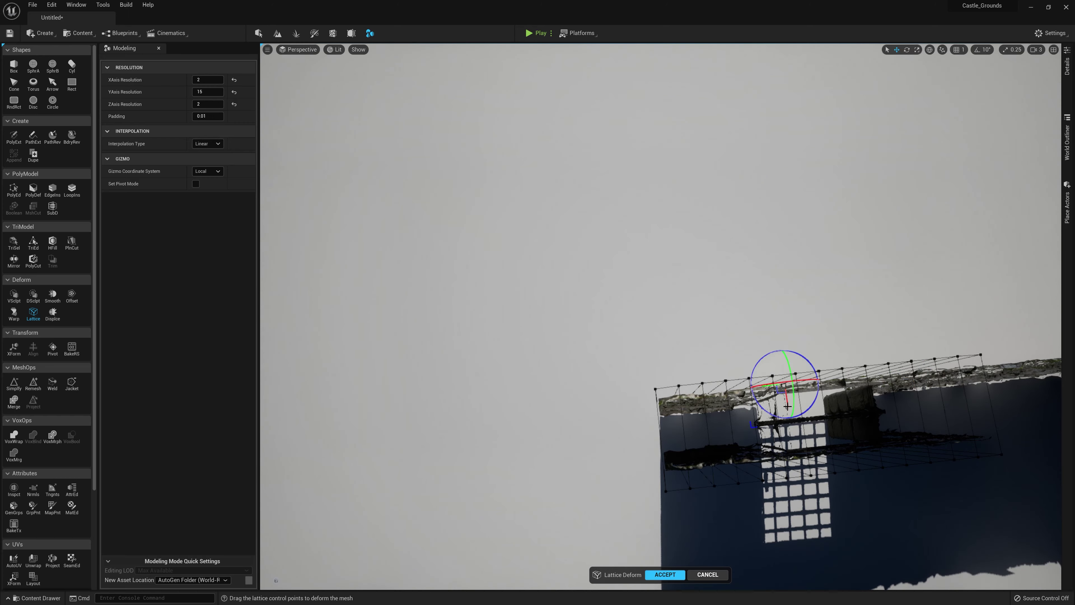
pyautogui.moveTo(787, 406); pyautogui.dragTo(788, 410)
# Select the lattice control points at both ends of the gate section, shift them slightly, and accept the deformation
pyautogui.press('w')
pyautogui.moveTo(636, 461); pyautogui.dragTo(593, 495, button='right')
pyautogui.press('s')
pyautogui.moveTo(615, 391); pyautogui.dragTo(678, 473)
pyautogui.moveTo(677, 473); pyautogui.dragTo(766, 473, button='right')
pyautogui.keyDown('shift'); pyautogui.moveTo(645, 365); pyautogui.dragTo(702, 479); pyautogui.keyUp('shift')
pyautogui.moveTo(703, 481); pyautogui.dragTo(648, 479, button='right')
pyautogui.moveTo(693, 418); pyautogui.dragTo(692, 411)
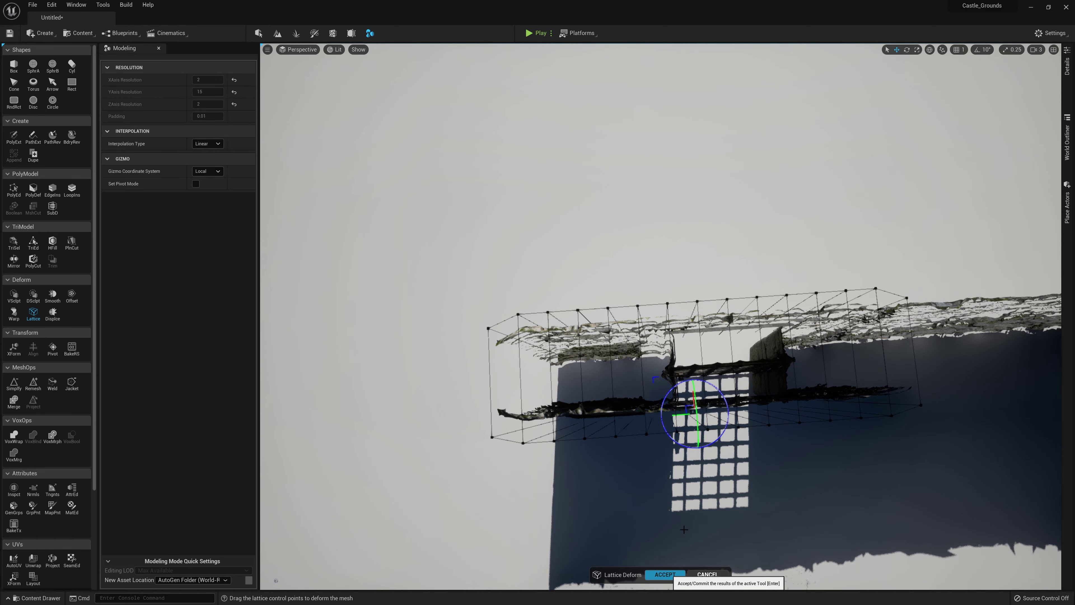
pyautogui.click(666, 574)
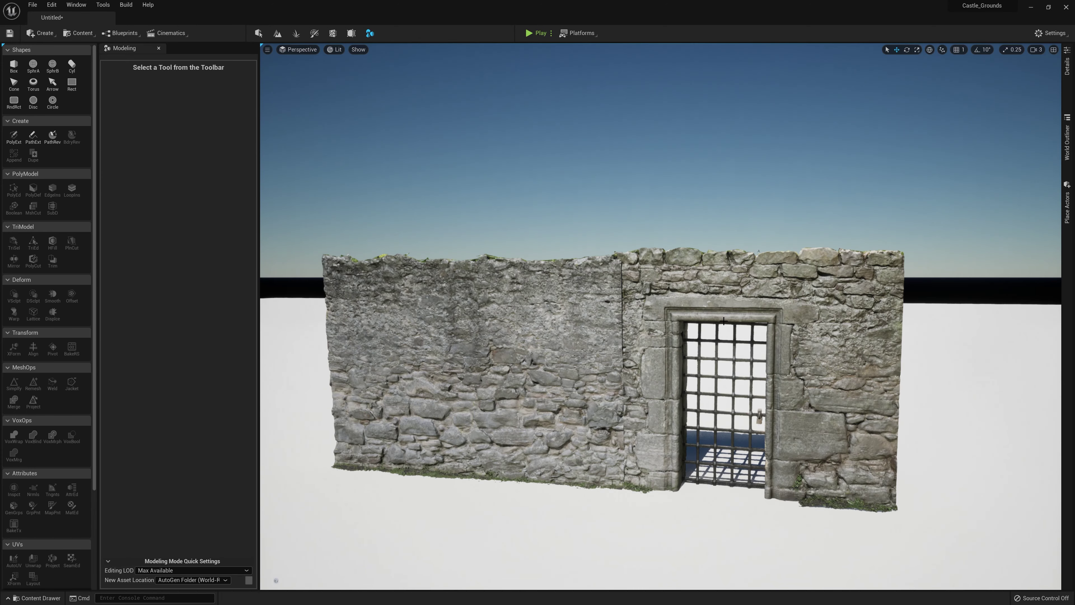
# Raise the plain wall section slightly and slide it along its length to meet the gate section
pyautogui.moveTo(724, 321); pyautogui.dragTo(705, 360, button='middle')
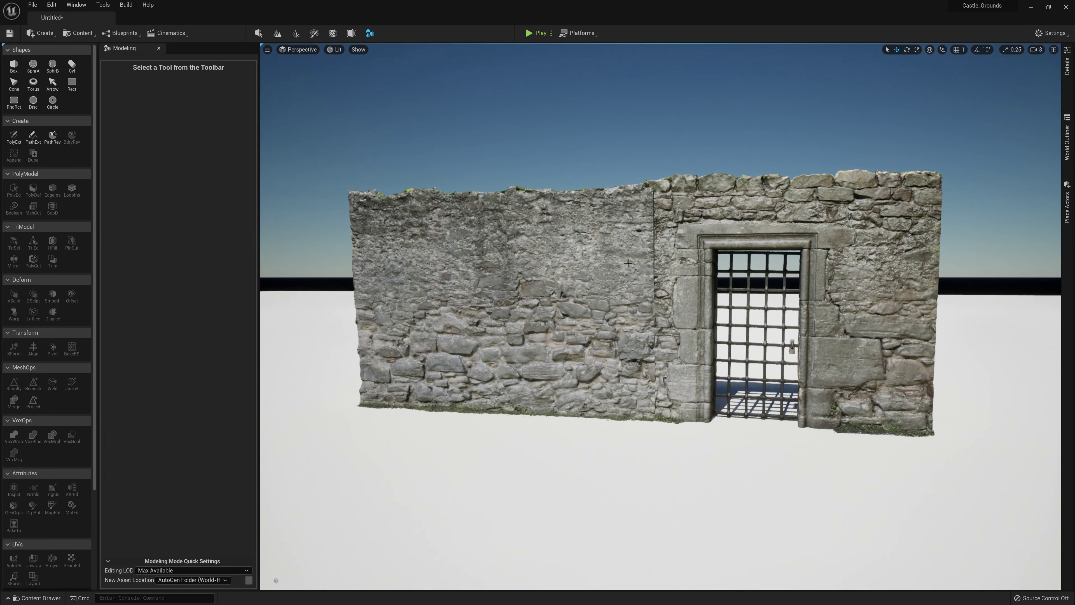
pyautogui.click(679, 217)
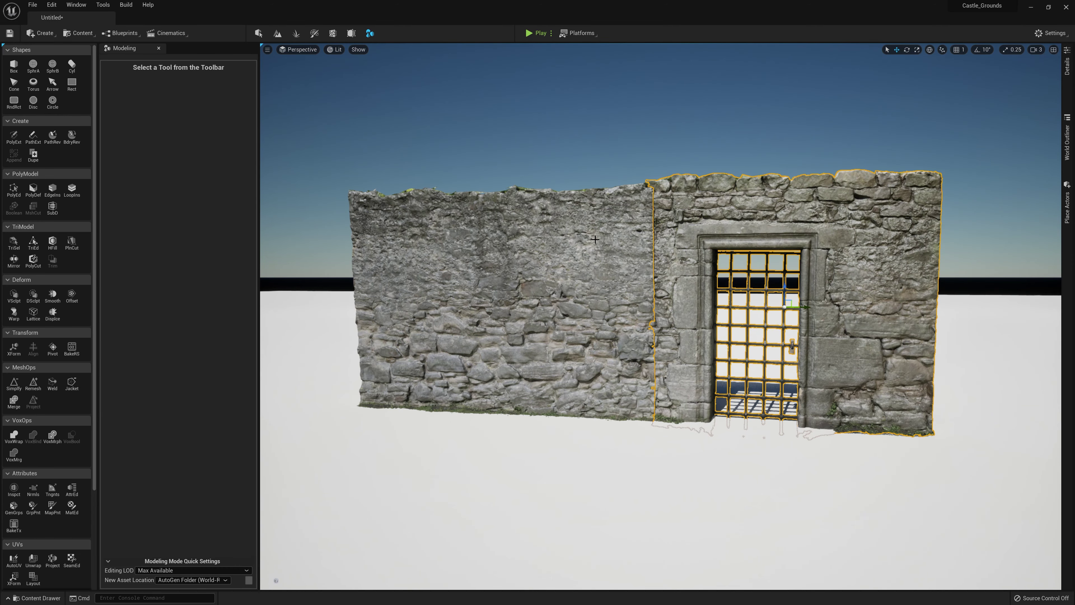
pyautogui.keyDown('ctrl'); pyautogui.click(608, 306); pyautogui.keyUp('ctrl')
pyautogui.moveTo(495, 282); pyautogui.dragTo(496, 277)
pyautogui.moveTo(495, 277); pyautogui.dragTo(495, 265)
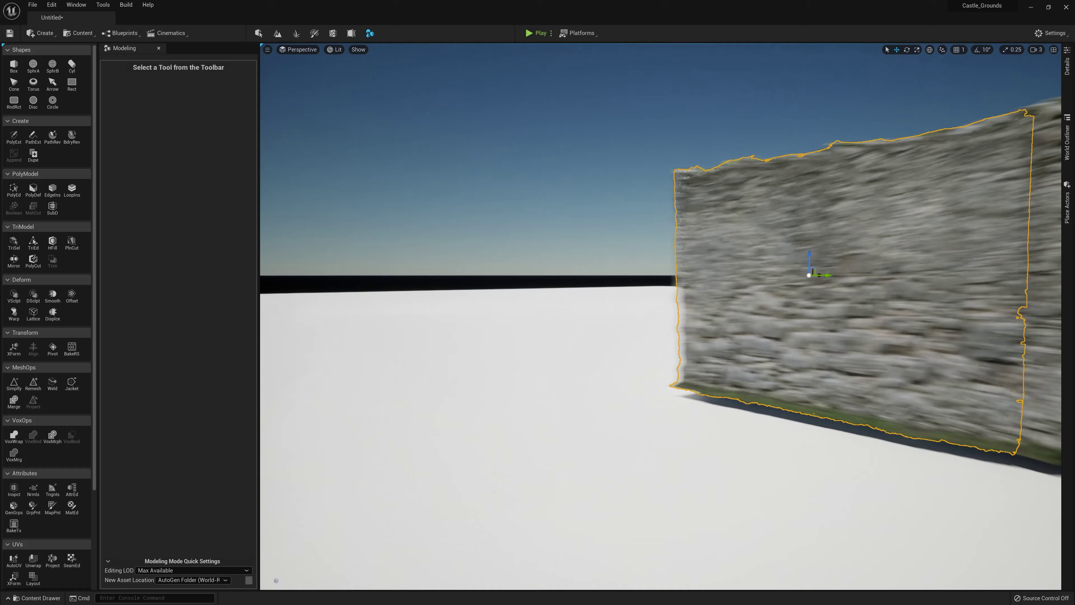
pyautogui.moveTo(694, 270); pyautogui.dragTo(726, 267, button='right')
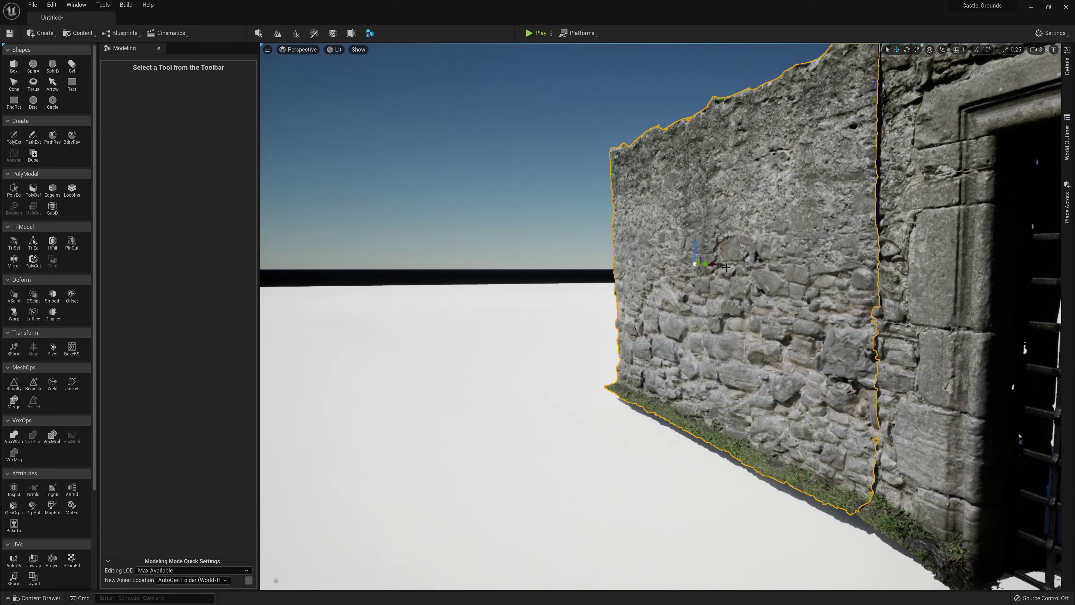
pyautogui.moveTo(714, 264); pyautogui.dragTo(721, 264)
pyautogui.moveTo(721, 266); pyautogui.dragTo(606, 281, button='right')
pyautogui.moveTo(600, 252); pyautogui.dragTo(604, 252)
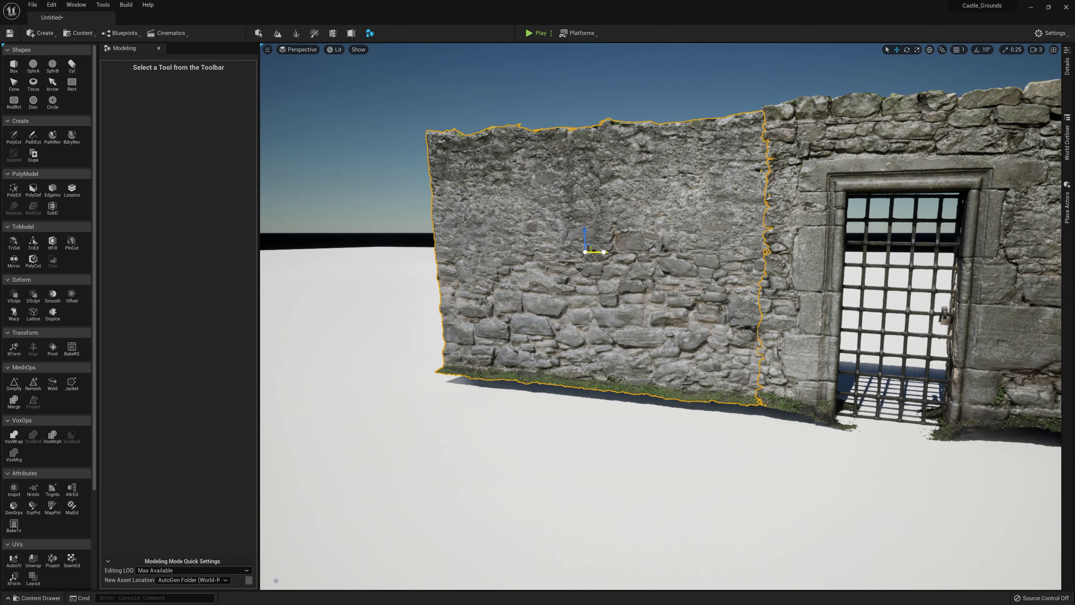
# Duplicate the plain wall section to the gate's other side, align the copy with the gate piece, and deselect it
pyautogui.moveTo(604, 252); pyautogui.dragTo(553, 287, button='right')
pyautogui.keyDown('alt'); pyautogui.moveTo(553, 287); pyautogui.dragTo(973, 295); pyautogui.keyUp('alt')
pyautogui.moveTo(973, 296); pyautogui.dragTo(756, 306, button='right')
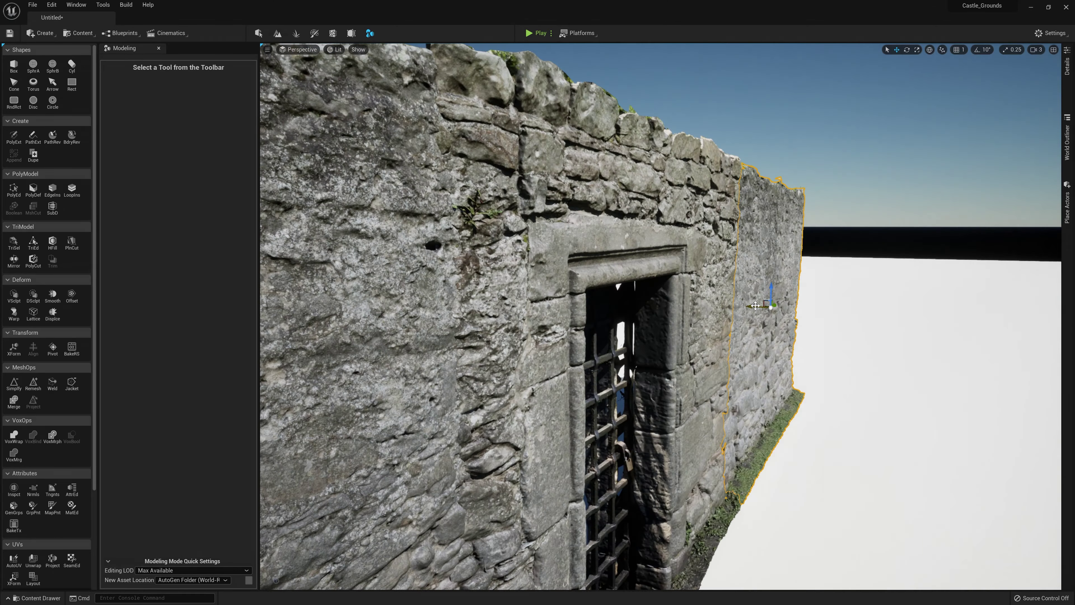
pyautogui.moveTo(756, 306); pyautogui.dragTo(761, 306)
pyautogui.moveTo(761, 305); pyautogui.dragTo(660, 303, button='right')
pyautogui.moveTo(818, 280); pyautogui.dragTo(818, 278)
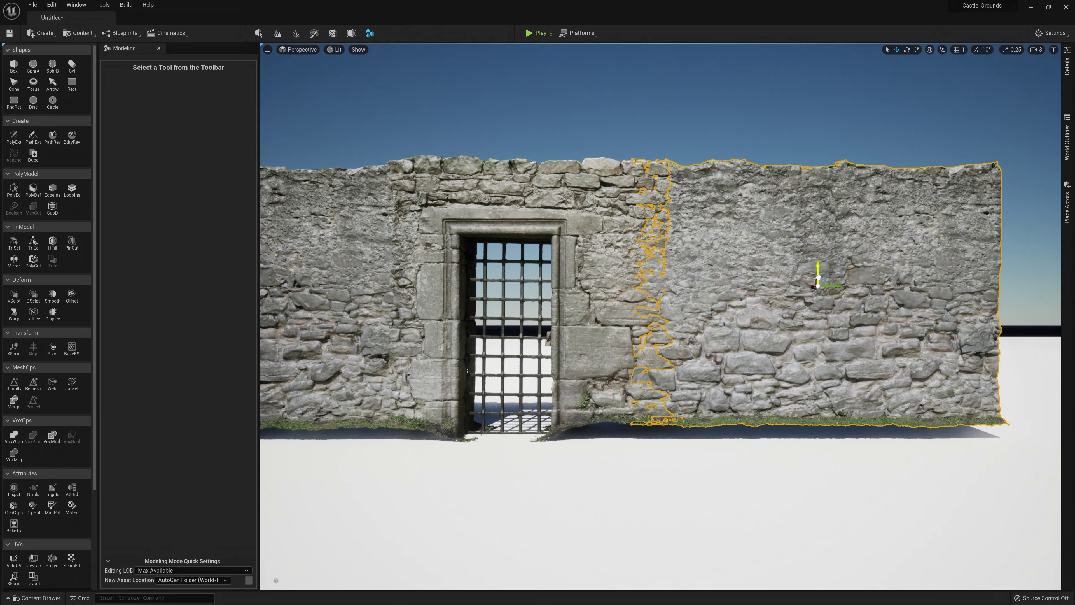
pyautogui.moveTo(774, 297)
pyautogui.mouseDown(button='right')
pyautogui.moveTo(830, 282)
pyautogui.moveTo(788, 303)
pyautogui.mouseUp(button='right')
pyautogui.moveTo(876, 257); pyautogui.dragTo(879, 257)
pyautogui.press('Escape')
pyautogui.moveTo(833, 280)
pyautogui.mouseDown(button='right')
pyautogui.moveTo(728, 275)
pyautogui.moveTo(821, 275)
pyautogui.mouseUp(button='right')
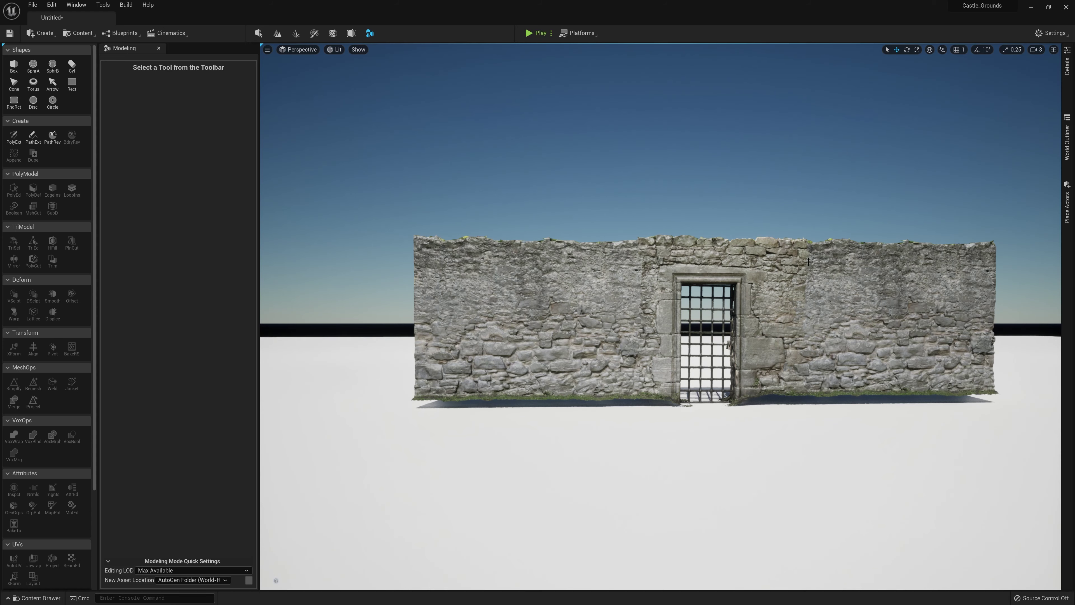
pyautogui.moveTo(826, 283); pyautogui.dragTo(826, 284, button='right')
pyautogui.press('w')
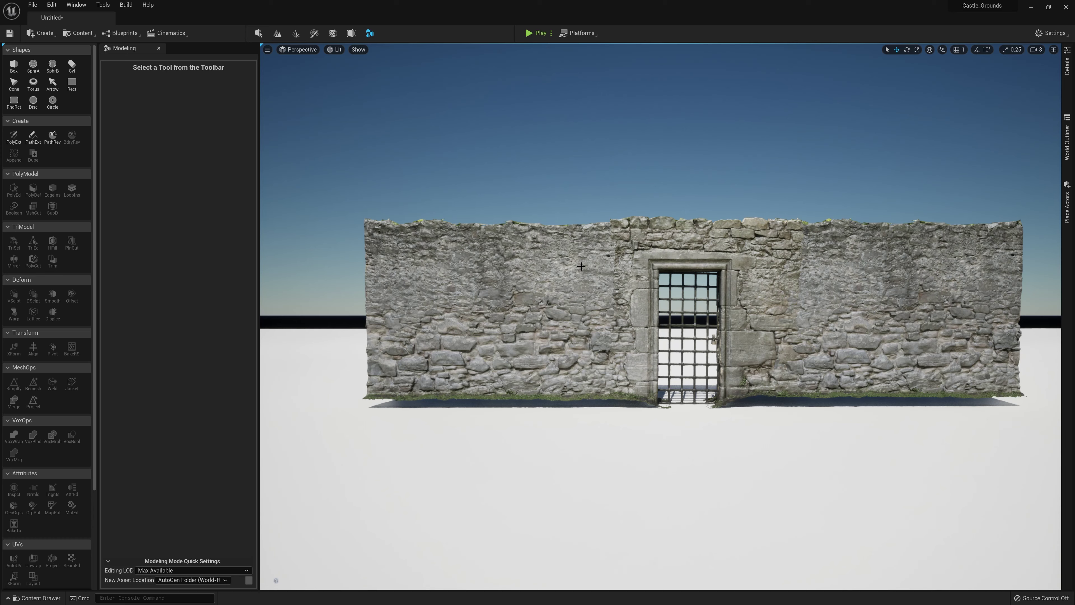
# Lattice-deform the original plain wall with a Y axis resolution of 2, raising its upper gate-side control points slightly to match the gate's top edge
pyautogui.click(614, 238)
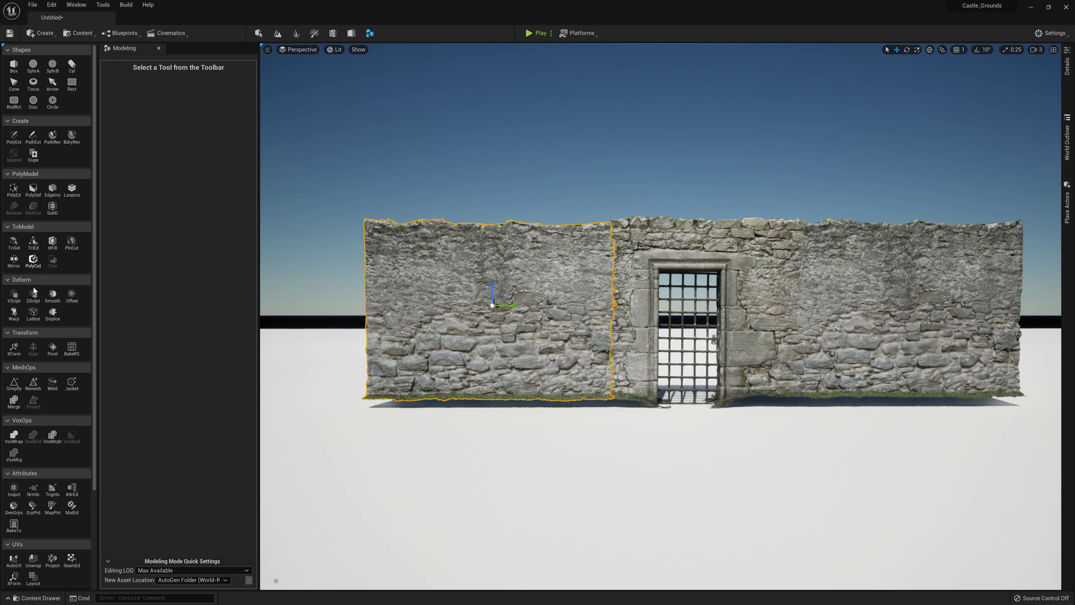
pyautogui.click(33, 314)
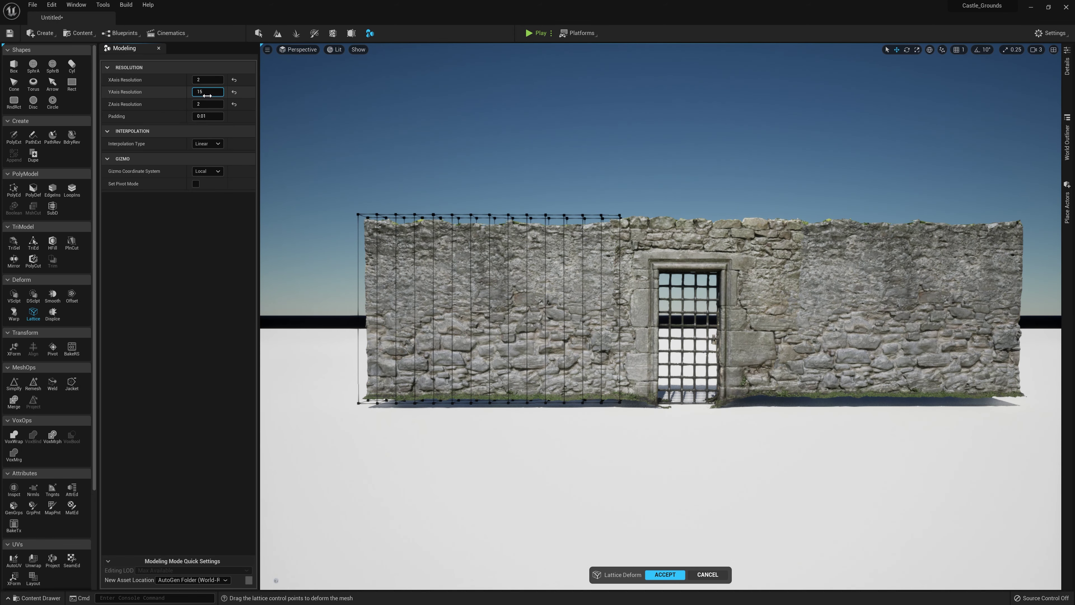
pyautogui.write('2')
pyautogui.press('Return')
pyautogui.moveTo(516, 144); pyautogui.dragTo(675, 294)
pyautogui.press('w')
pyautogui.moveTo(619, 256)
pyautogui.mouseDown(button='right')
pyautogui.moveTo(597, 233)
pyautogui.moveTo(626, 246)
pyautogui.moveTo(620, 256)
pyautogui.mouseUp(button='right')
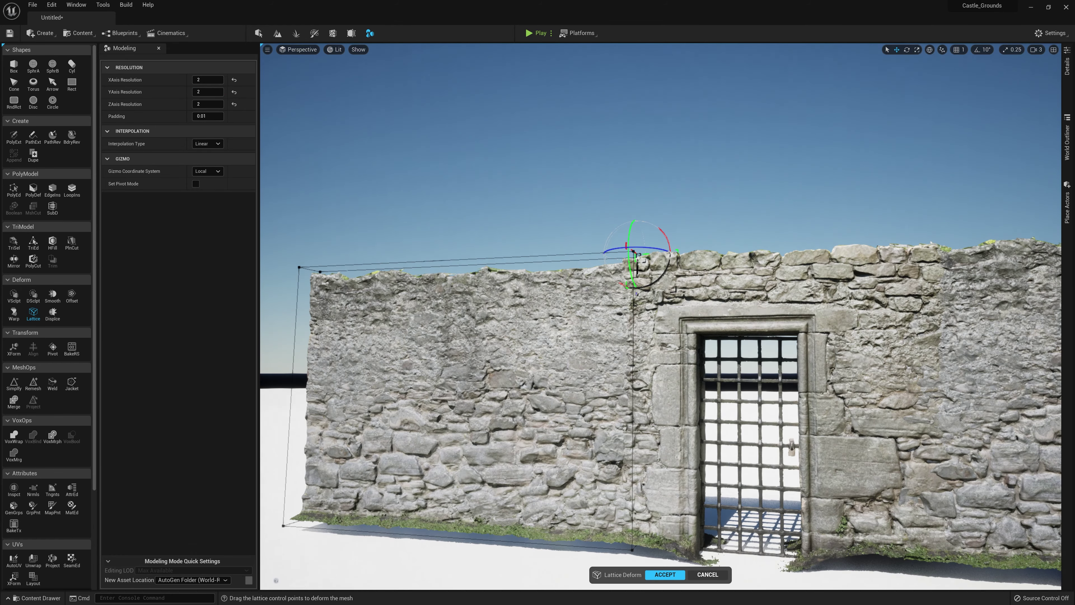
pyautogui.moveTo(637, 269); pyautogui.dragTo(637, 263)
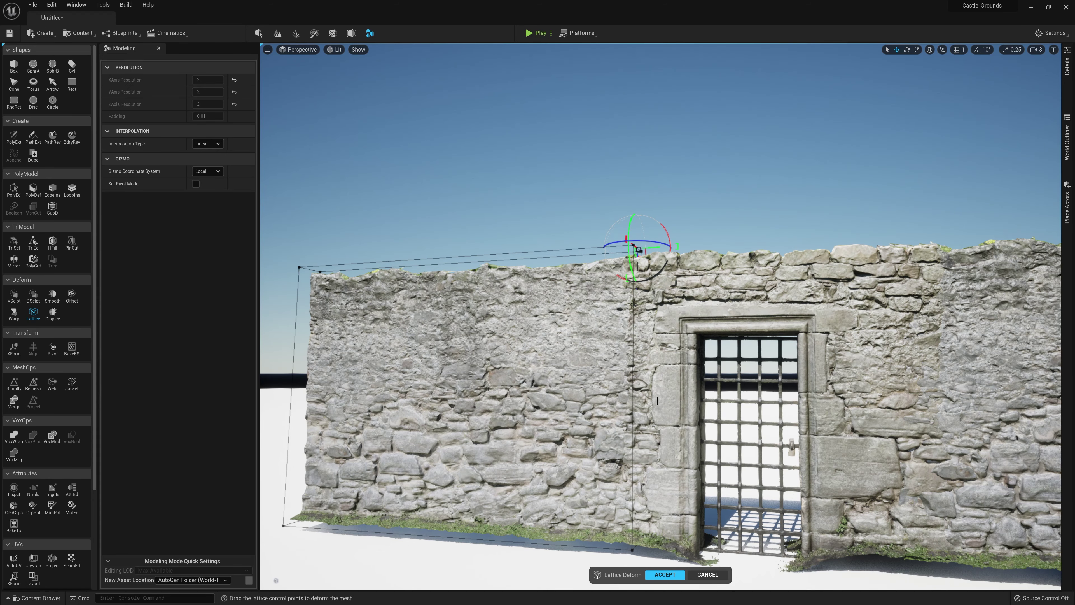
pyautogui.click(667, 575)
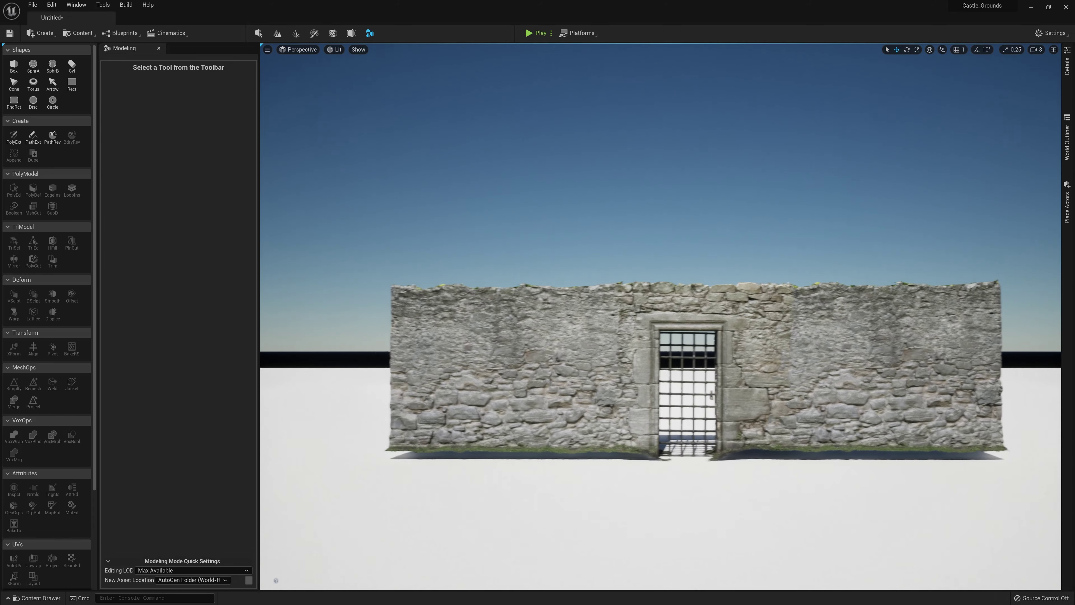
# Duplicate the plain wall section twice in a row extending away from the gate, and deselect the last copy
pyautogui.moveTo(779, 322); pyautogui.dragTo(769, 322, button='right')
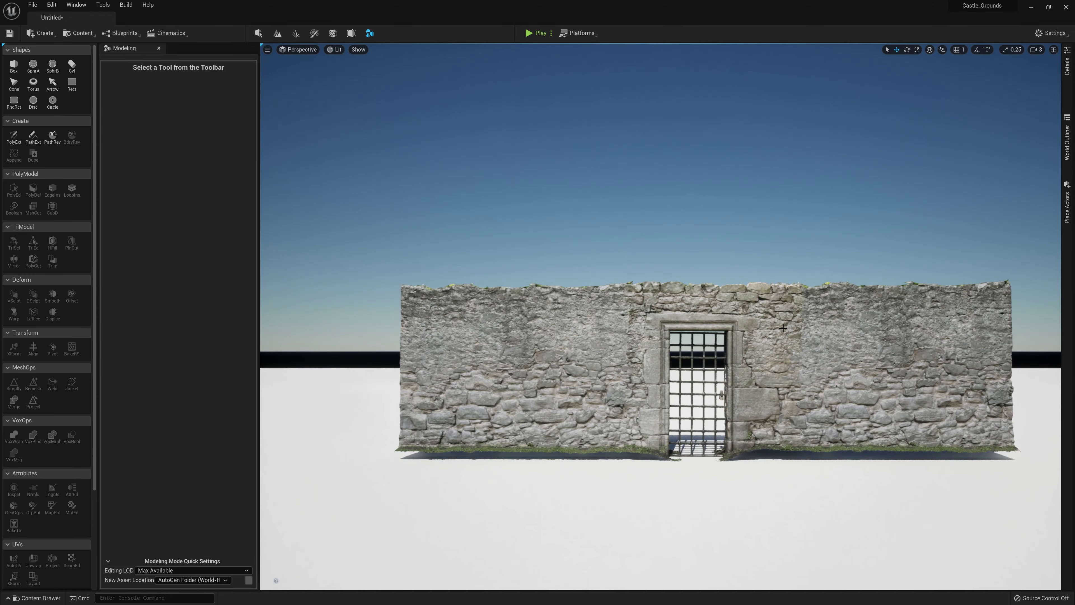
pyautogui.press('w')
pyautogui.moveTo(600, 375)
pyautogui.mouseDown(button='right')
pyautogui.moveTo(565, 392)
pyautogui.moveTo(634, 346)
pyautogui.moveTo(581, 367)
pyautogui.mouseUp(button='right')
pyautogui.press('s')
pyautogui.press('d')
pyautogui.press('a')
pyautogui.click(694, 341)
pyautogui.keyDown('alt'); pyautogui.moveTo(750, 322); pyautogui.dragTo(545, 322); pyautogui.keyUp('alt')
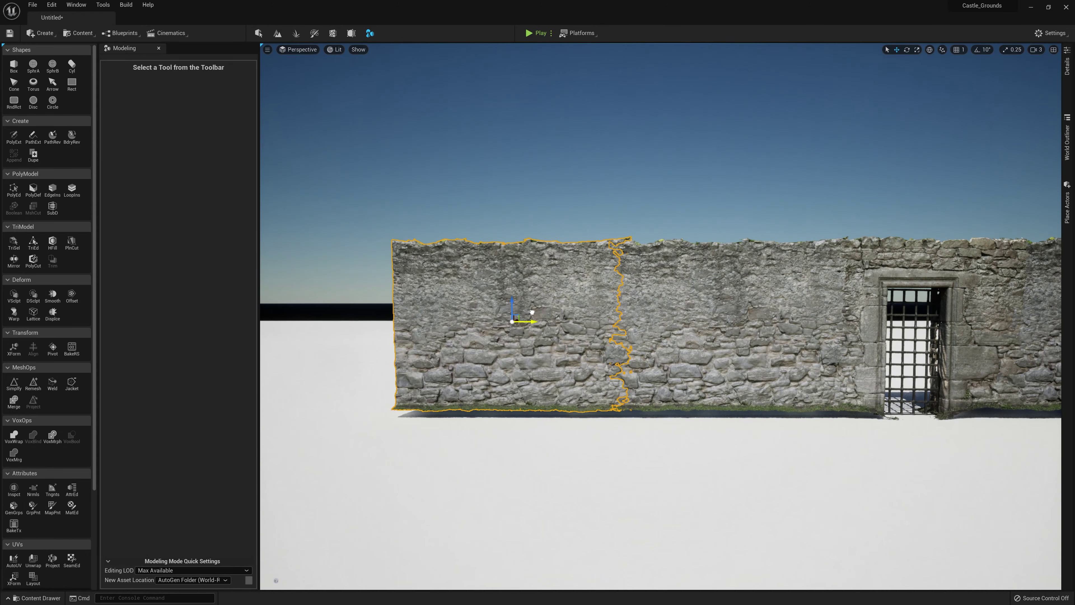
pyautogui.press('f')
pyautogui.keyDown('alt'); pyautogui.moveTo(679, 318); pyautogui.dragTo(464, 319); pyautogui.keyUp('alt')
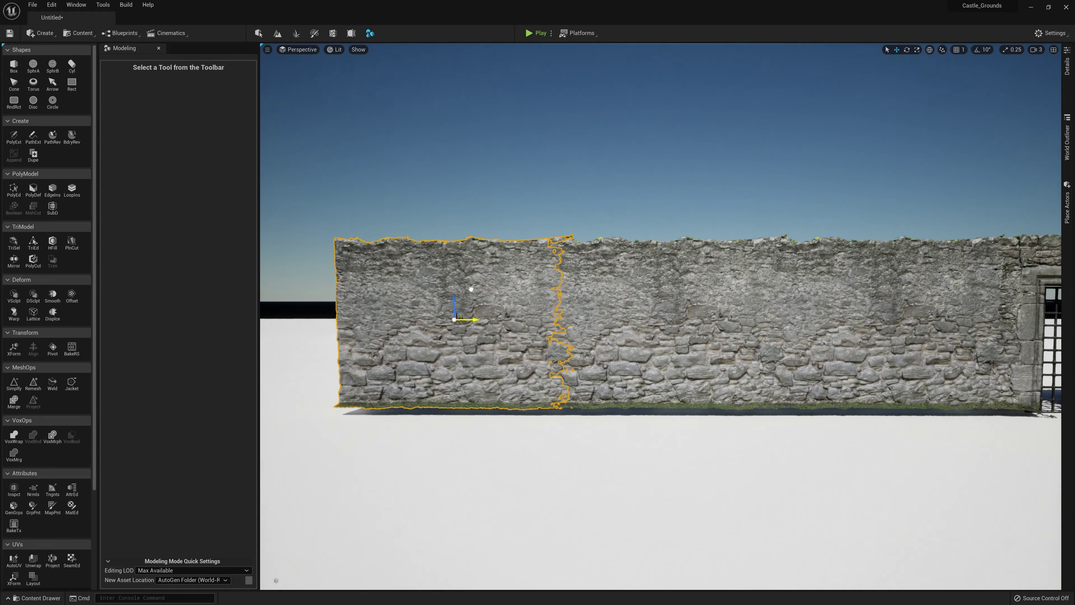
pyautogui.press('Escape')
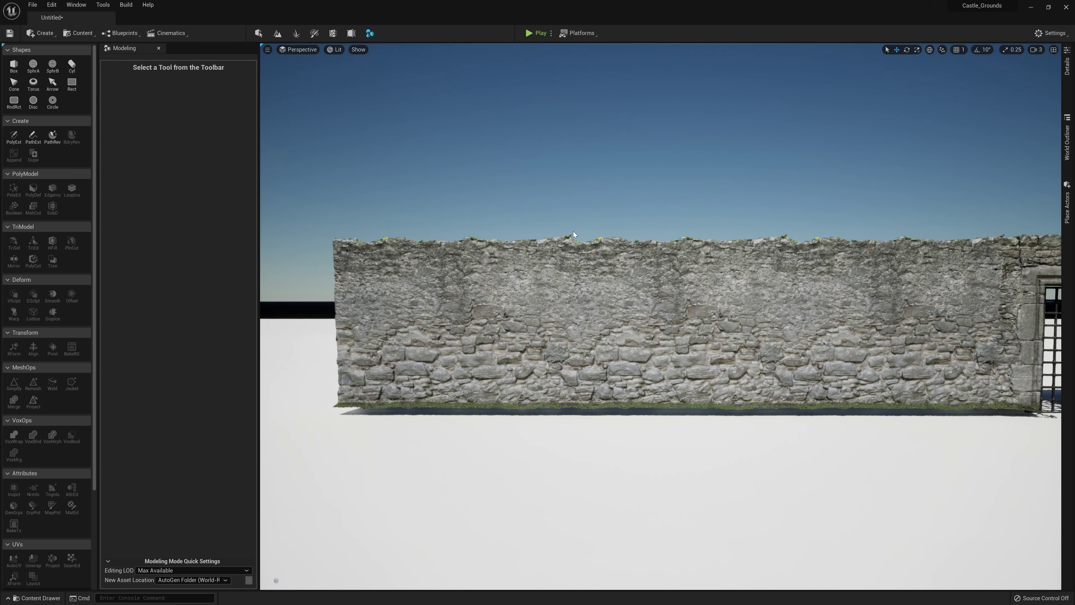
# Examine the seams between the repeated plain wall sections and the gate piece
pyautogui.moveTo(728, 295); pyautogui.dragTo(745, 314, button='right')
pyautogui.press('s')
pyautogui.press('a')
pyautogui.press('w')
pyautogui.press('s')
pyautogui.moveTo(610, 314); pyautogui.dragTo(629, 311, button='right')
pyautogui.click(539, 272)
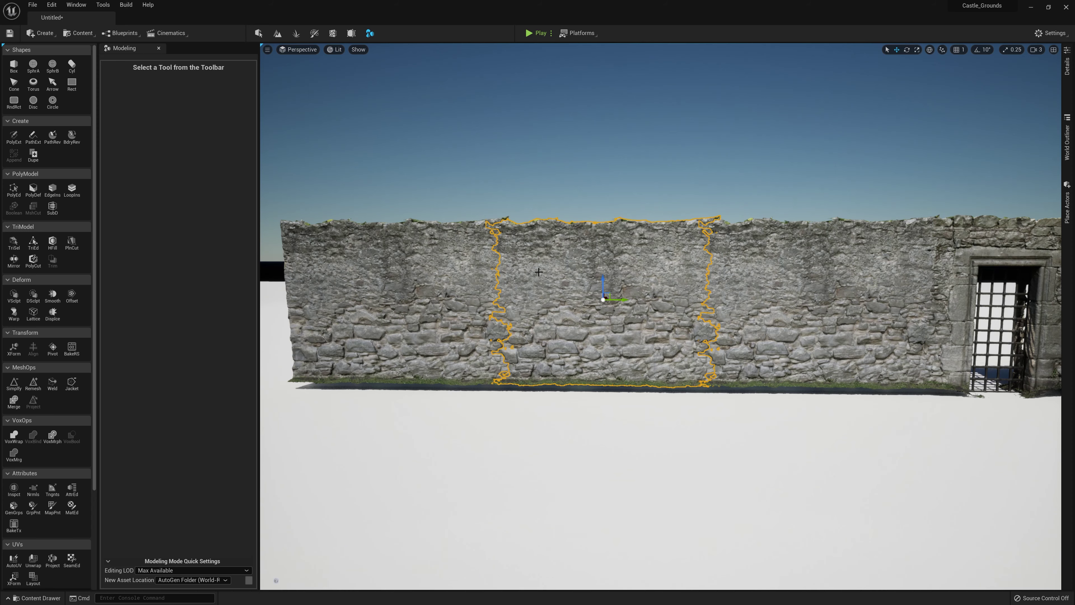
pyautogui.moveTo(825, 316); pyautogui.dragTo(844, 312, button='right')
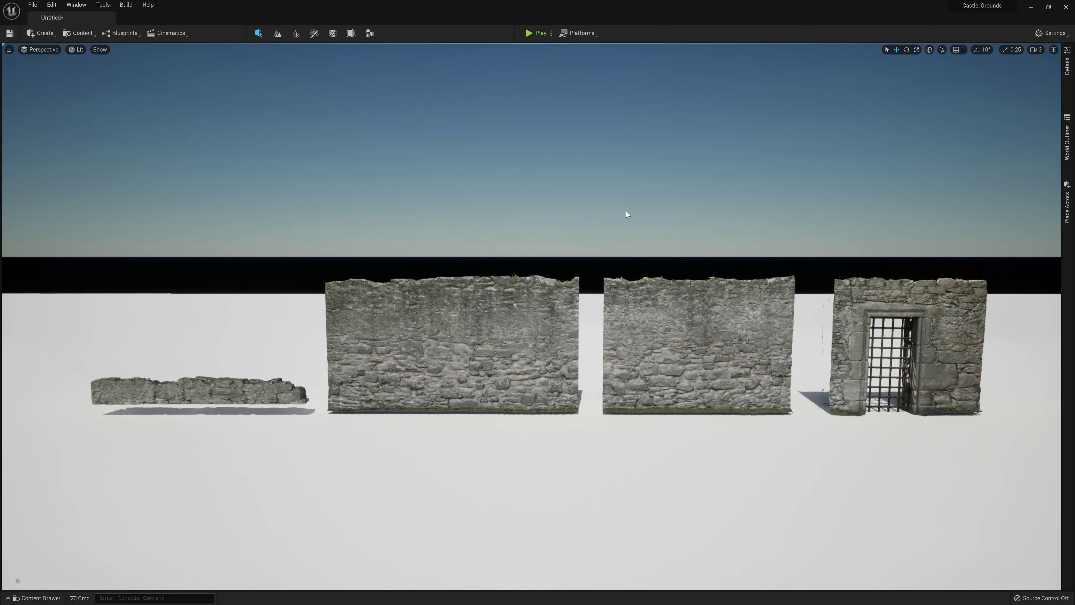
# Slide the widest wall section along its length and height until it meets the neighbouring plain wall section
pyautogui.moveTo(626, 211)
pyautogui.mouseDown(button='right')
pyautogui.moveTo(652, 222)
pyautogui.moveTo(624, 211)
pyautogui.mouseUp(button='right')
pyautogui.press('a')
pyautogui.click(470, 345)
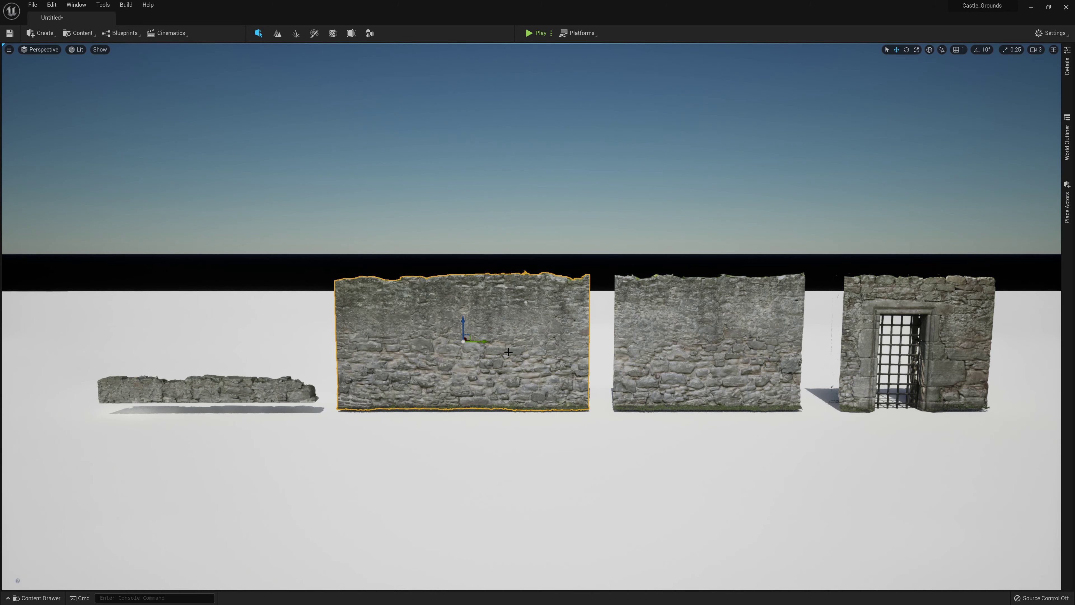
pyautogui.moveTo(478, 341); pyautogui.dragTo(512, 340)
pyautogui.press('w')
pyautogui.moveTo(517, 357); pyautogui.dragTo(577, 379, button='right')
pyautogui.moveTo(532, 336); pyautogui.dragTo(539, 331)
# Slide the gate section against the free end of the plain wall section and deselect it
pyautogui.press('d')
pyautogui.moveTo(540, 330); pyautogui.dragTo(504, 327, button='right')
pyautogui.click(826, 302)
pyautogui.moveTo(829, 302); pyautogui.dragTo(745, 300)
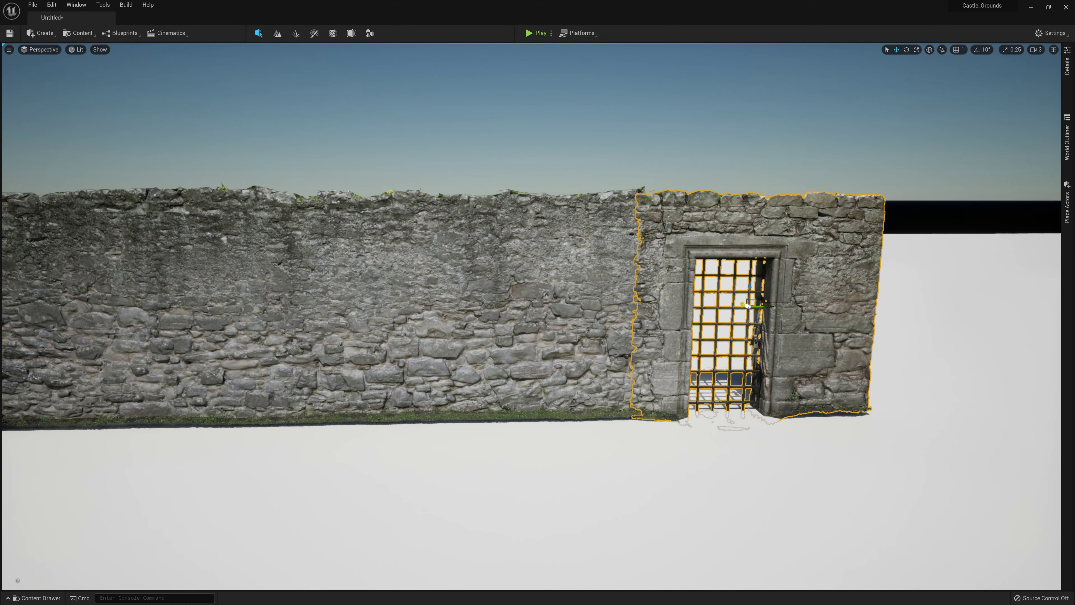
pyautogui.press('Escape')
# Move the low broken stone strip onto the top of the widest wall section, at its outer end
pyautogui.moveTo(729, 229)
pyautogui.mouseDown(button='right')
pyautogui.moveTo(686, 212)
pyautogui.moveTo(728, 221)
pyautogui.mouseUp(button='right')
pyautogui.press('s')
pyautogui.moveTo(729, 229); pyautogui.dragTo(656, 257, button='middle')
pyautogui.click(379, 306)
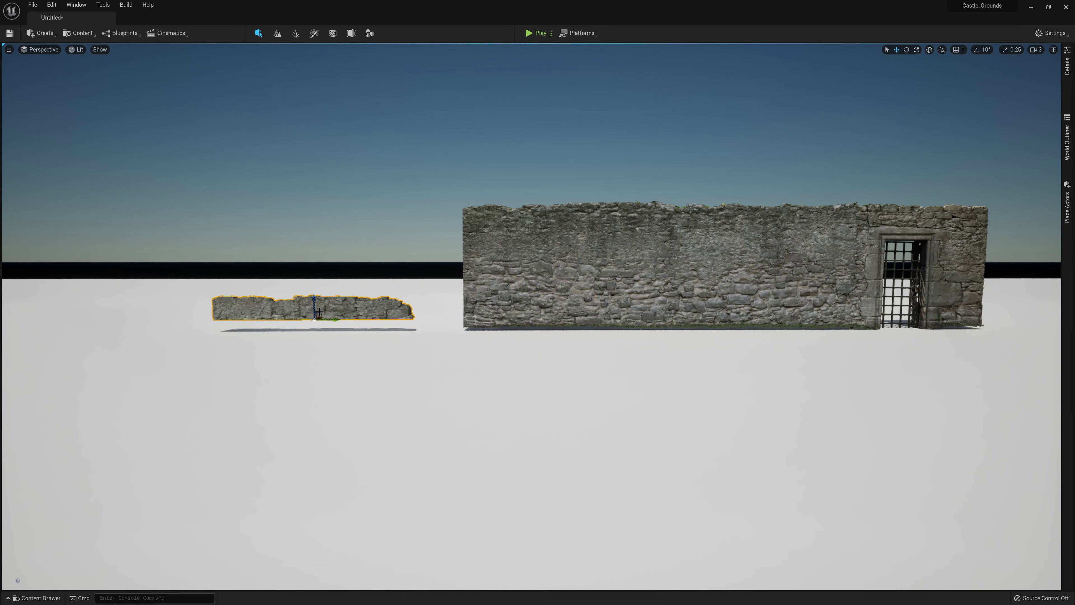
pyautogui.moveTo(318, 312); pyautogui.dragTo(544, 183)
pyautogui.moveTo(566, 197); pyautogui.dragTo(570, 198)
pyautogui.moveTo(443, 349); pyautogui.dragTo(466, 344, button='right')
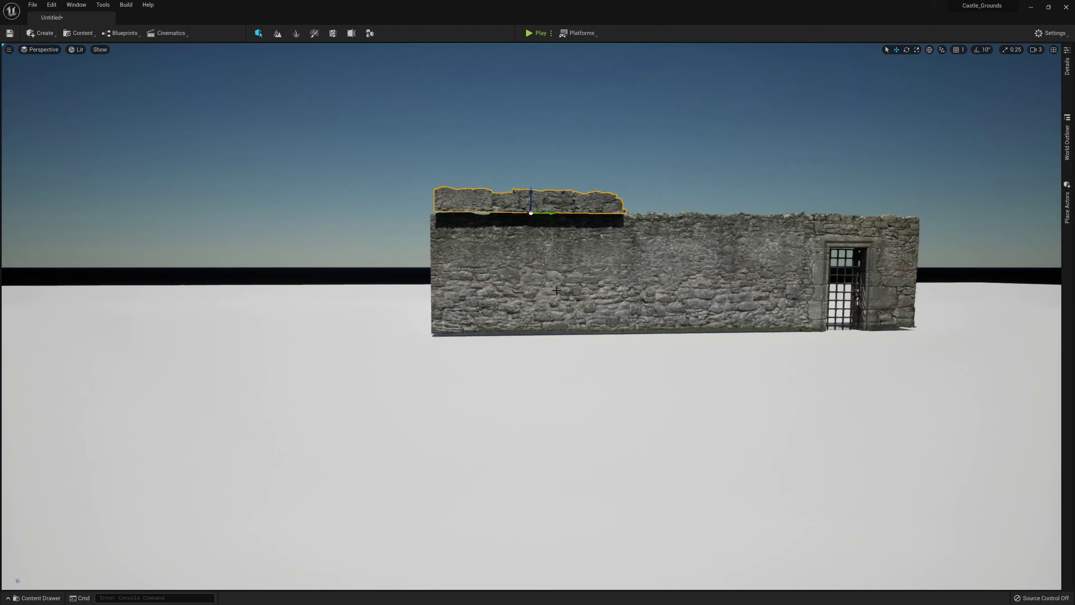
# Place the CastleGrounds_Wall_LP_UE5 mesh from the Castle_Walls Tutorial folder in the level for comparison, and delete it again
pyautogui.hotkey('ctrl', 'space')
pyautogui.click(45, 460)
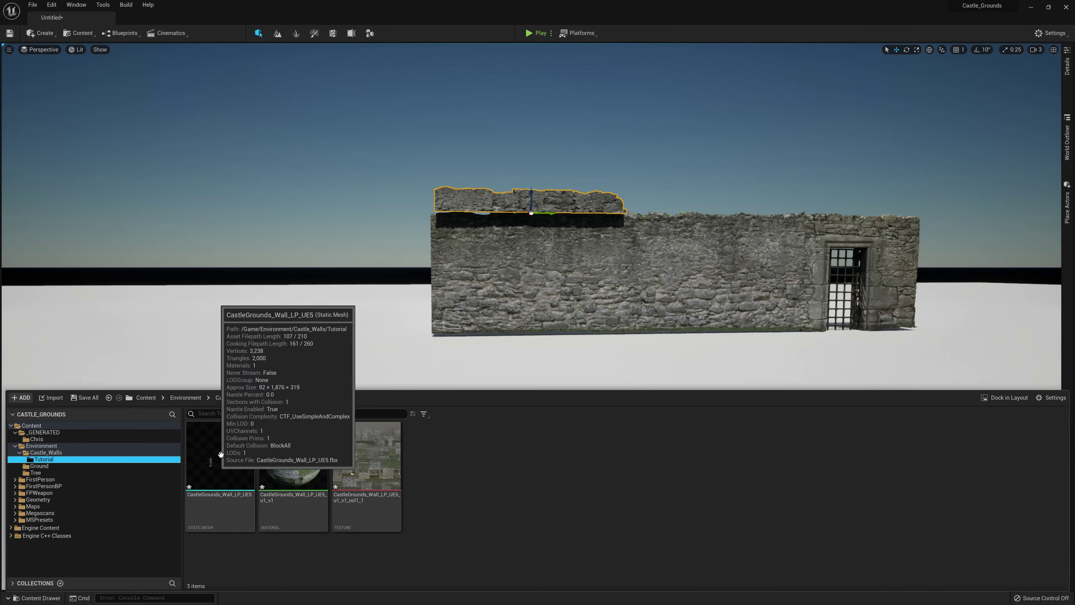
pyautogui.moveTo(219, 456); pyautogui.dragTo(329, 356)
pyautogui.moveTo(329, 355); pyautogui.dragTo(241, 317, button='right')
pyautogui.press('w')
pyautogui.moveTo(495, 381); pyautogui.dragTo(690, 343, button='right')
pyautogui.press('w')
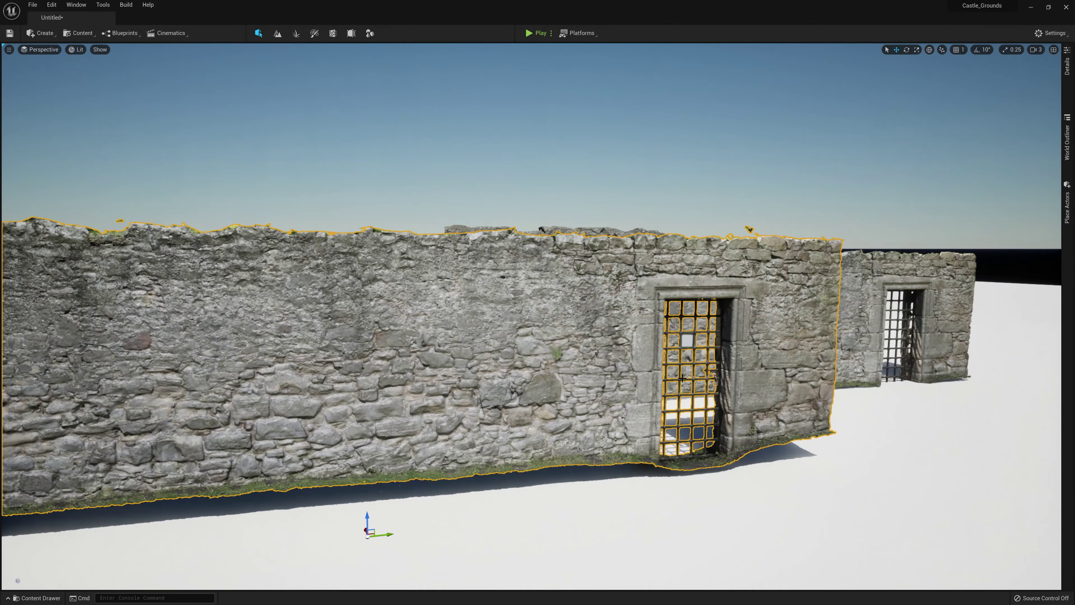
pyautogui.press('Delete')
# Shift the low stone strip backward and slightly down so it sits flush on the wall top, and deselect it
pyautogui.click(558, 244)
pyautogui.moveTo(557, 243); pyautogui.dragTo(549, 234, button='right')
pyautogui.press('w')
pyautogui.press('a')
pyautogui.moveTo(588, 300); pyautogui.dragTo(681, 290, button='right')
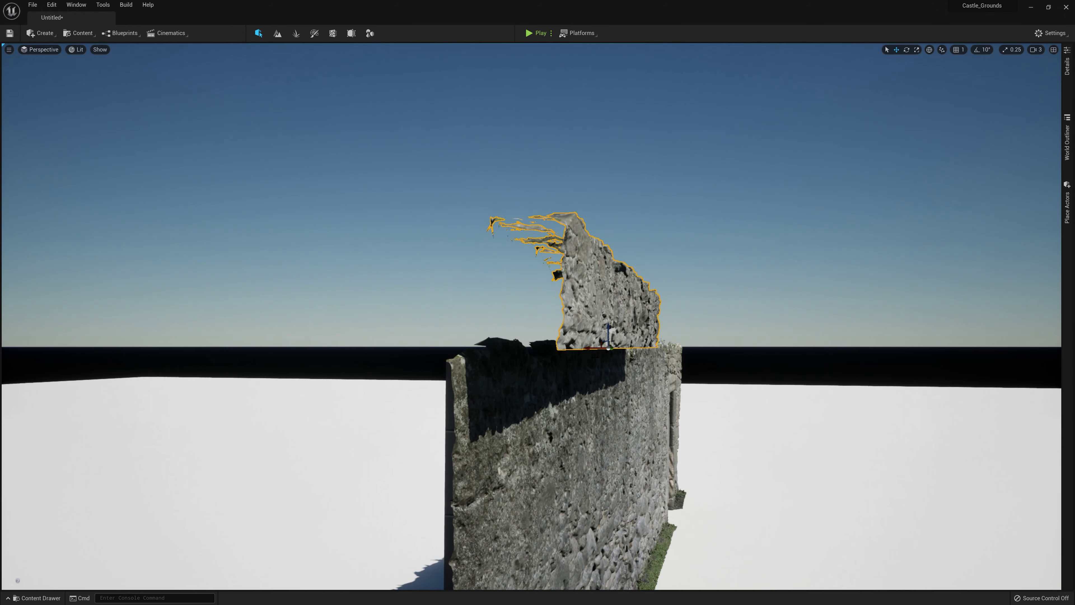
pyautogui.moveTo(603, 342); pyautogui.dragTo(552, 362)
pyautogui.click(652, 336)
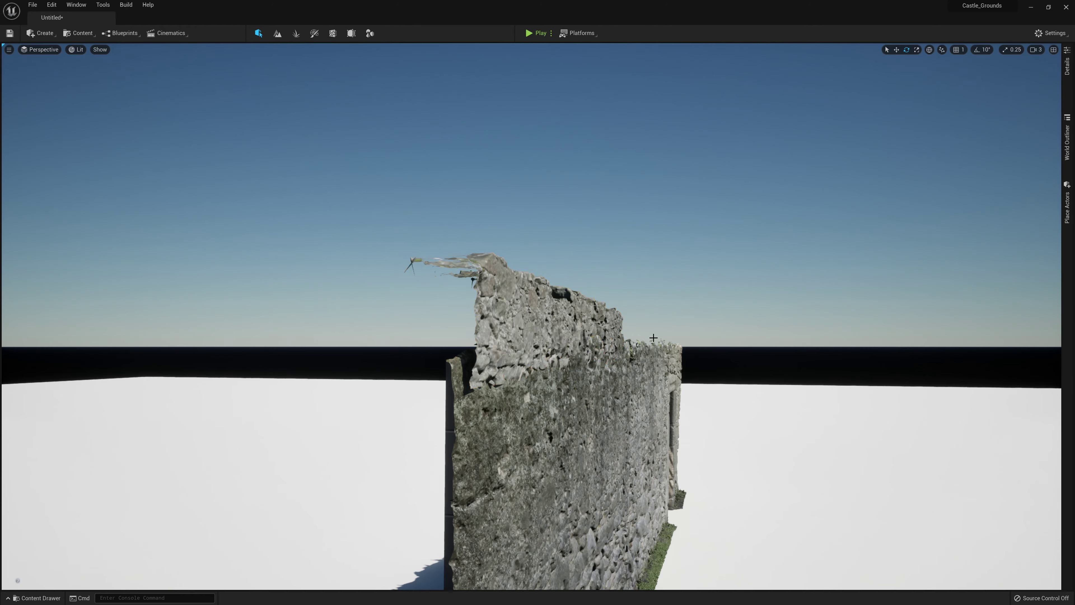
# Duplicate the low stone strip along the wall top, beside the original, and undo the extra move that pulls the copy forward
pyautogui.press('d')
pyautogui.moveTo(653, 337); pyautogui.dragTo(520, 313, button='right')
pyautogui.press('s')
pyautogui.moveTo(432, 214); pyautogui.dragTo(449, 238, button='right')
pyautogui.click(457, 251)
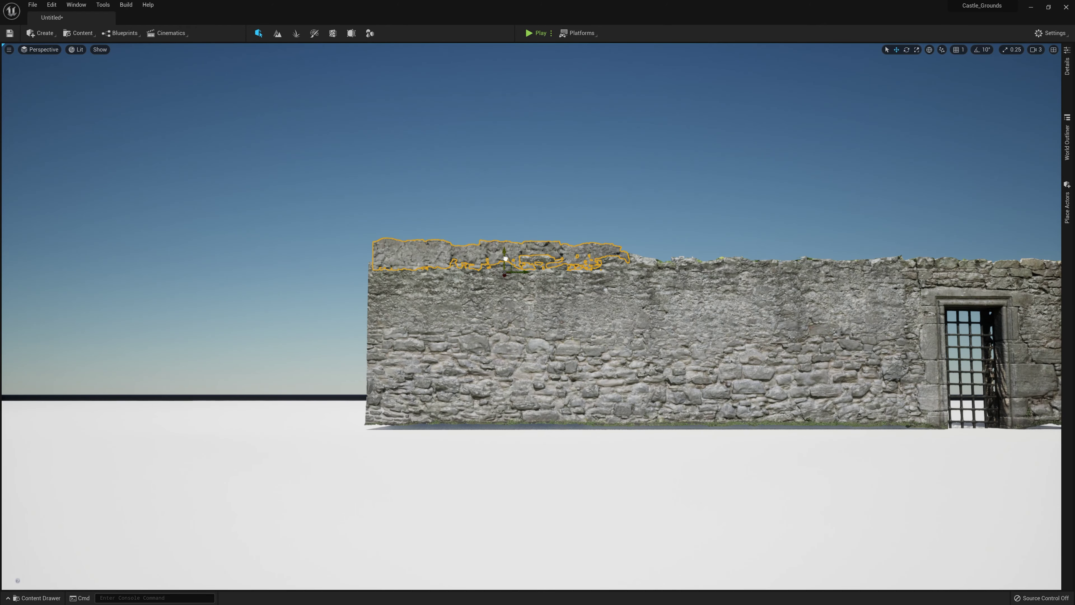
pyautogui.moveTo(506, 259); pyautogui.dragTo(748, 256)
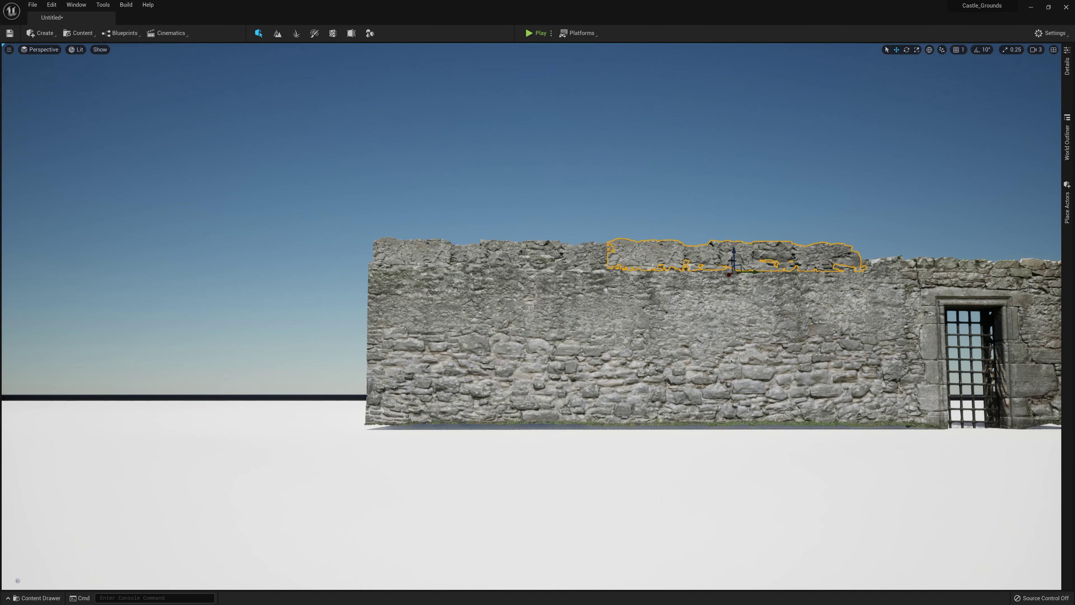
pyautogui.moveTo(732, 260); pyautogui.dragTo(722, 273)
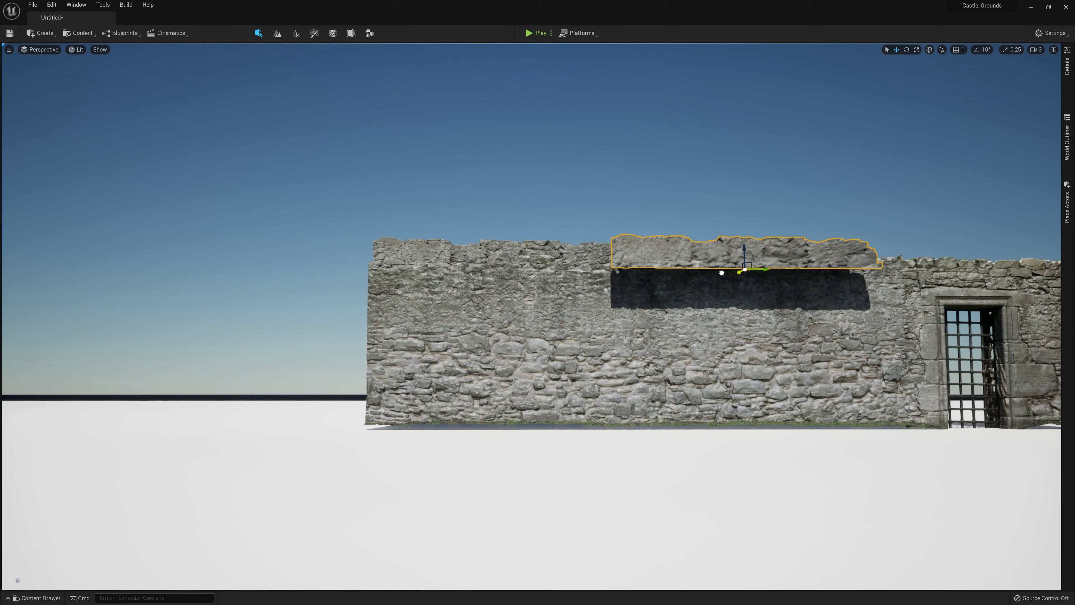
pyautogui.hotkey('ctrl', 'z')
# Fine-tune the copied strip's position so it fits the wall top beside the original strip, and deselect it
pyautogui.moveTo(728, 323)
pyautogui.mouseDown(button='right')
pyautogui.moveTo(747, 309)
pyautogui.moveTo(762, 324)
pyautogui.moveTo(728, 323)
pyautogui.mouseUp(button='right')
pyautogui.press('w')
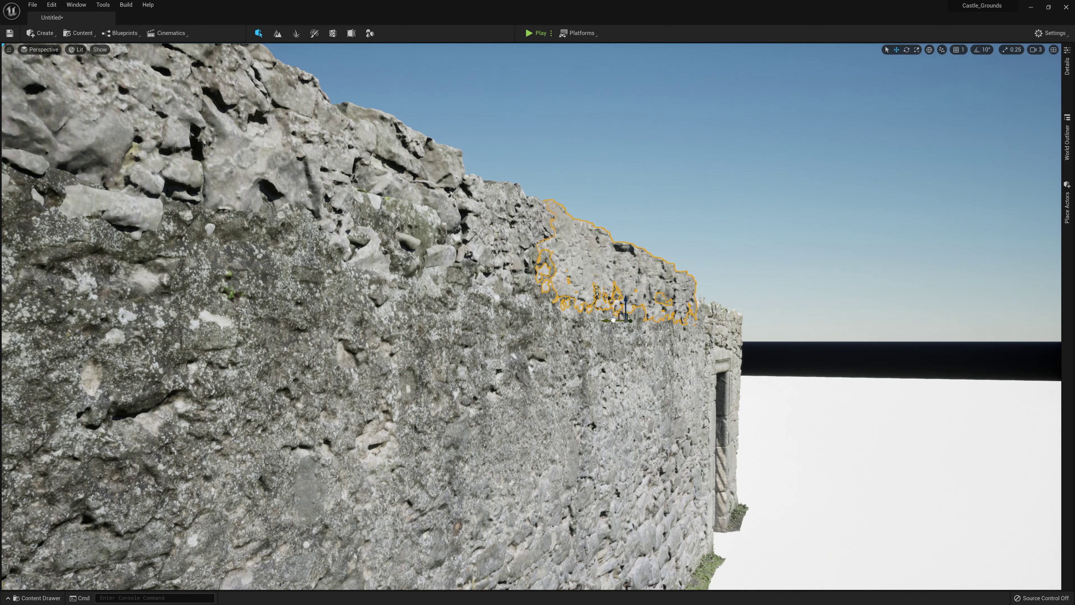
pyautogui.moveTo(624, 300); pyautogui.dragTo(620, 294)
pyautogui.press('d')
pyautogui.moveTo(730, 259); pyautogui.dragTo(698, 326, button='right')
pyautogui.press('Escape')
# Select the outer plain wall section and locate its source mesh among the generated assets
pyautogui.press('s')
pyautogui.moveTo(707, 220); pyautogui.dragTo(673, 198, button='right')
pyautogui.moveTo(812, 245); pyautogui.dragTo(715, 237, button='right')
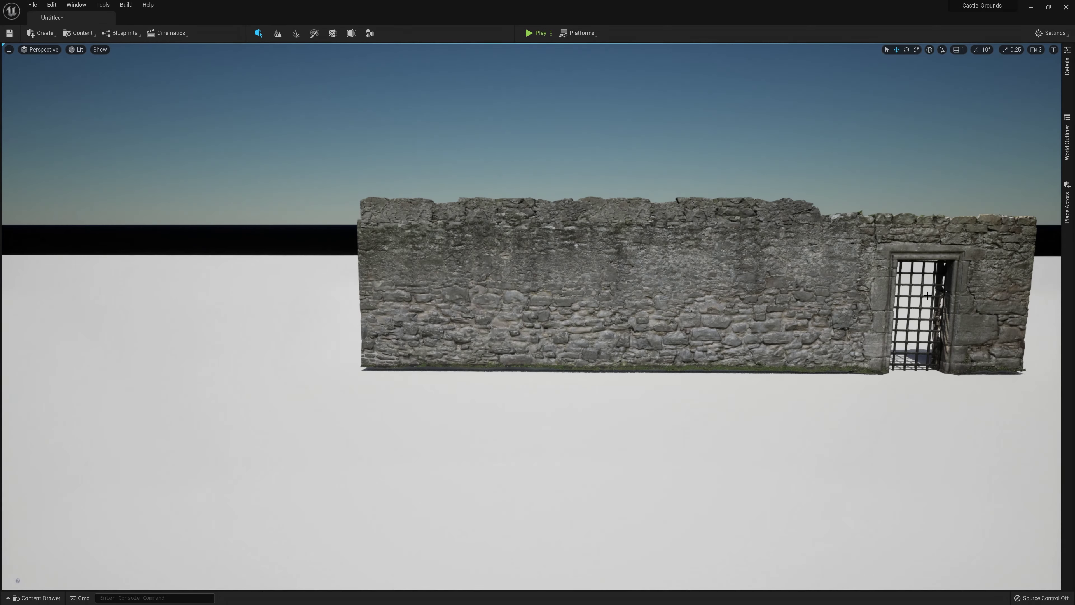
pyautogui.moveTo(627, 164)
pyautogui.mouseDown(button='right')
pyautogui.moveTo(657, 166)
pyautogui.moveTo(628, 164)
pyautogui.mouseUp(button='right')
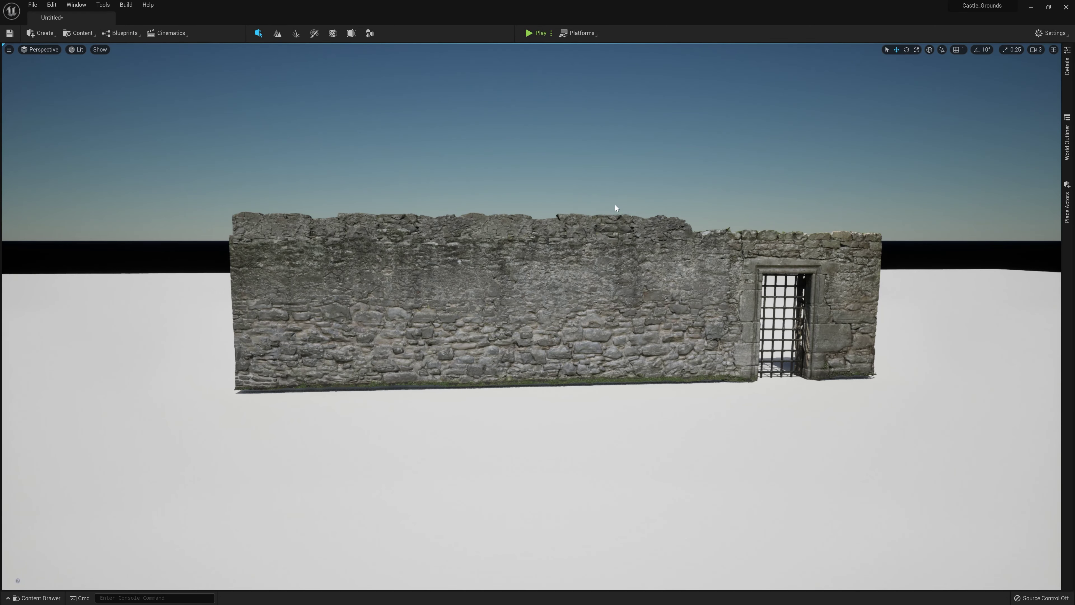
pyautogui.moveTo(678, 278); pyautogui.dragTo(643, 278, button='right')
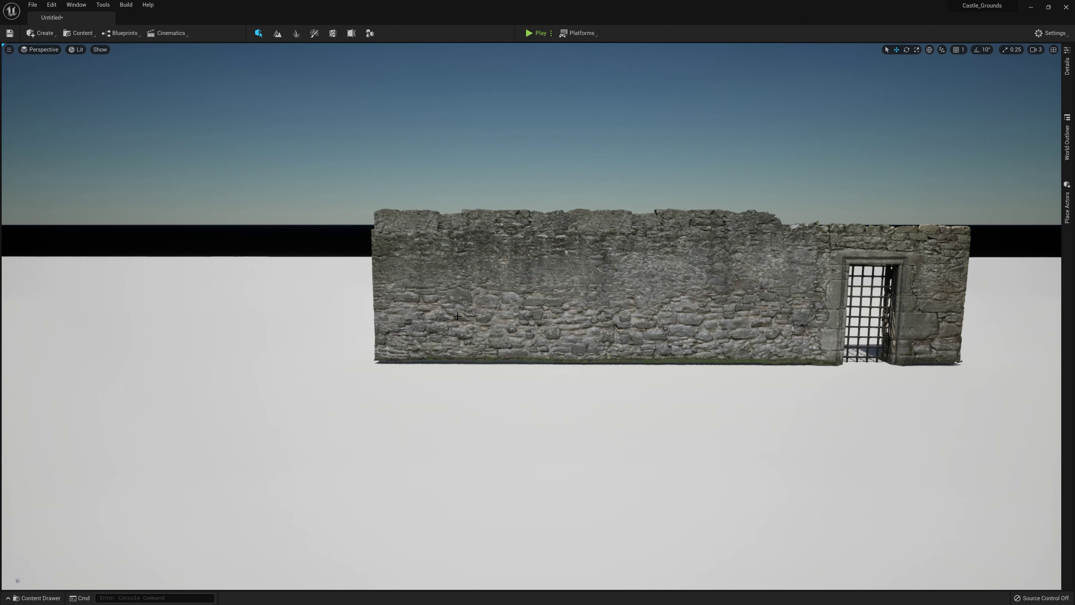
pyautogui.click(521, 301)
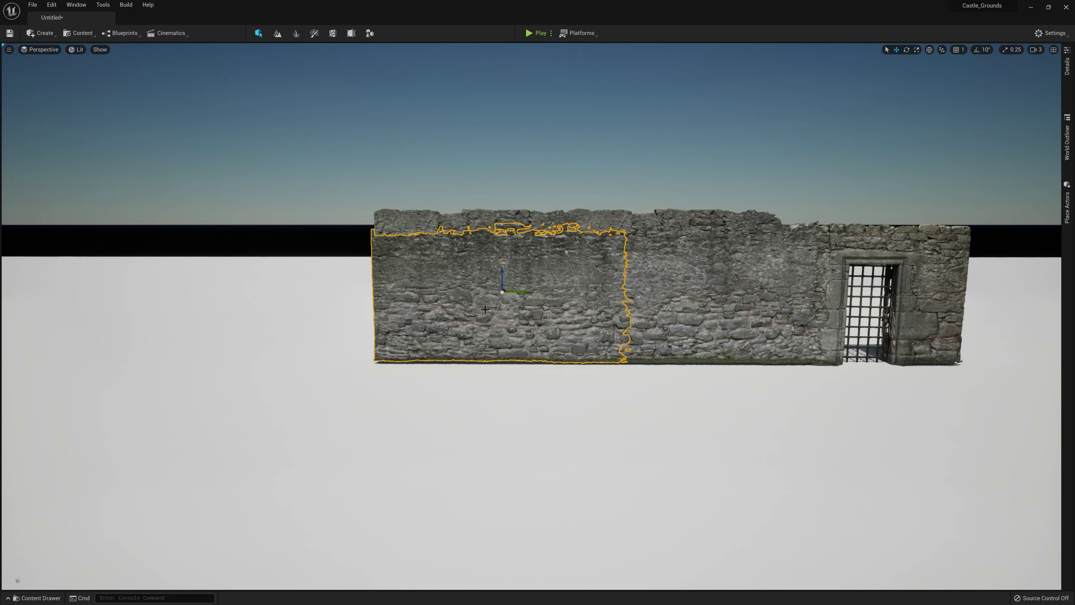
pyautogui.hotkey('ctrl', 'space')
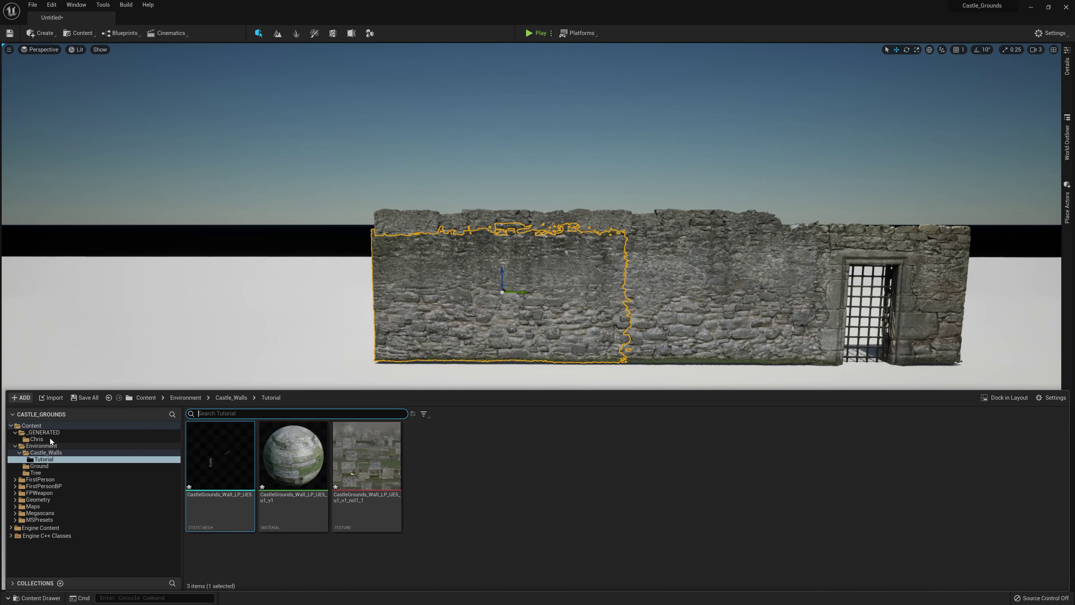
pyautogui.click(49, 439)
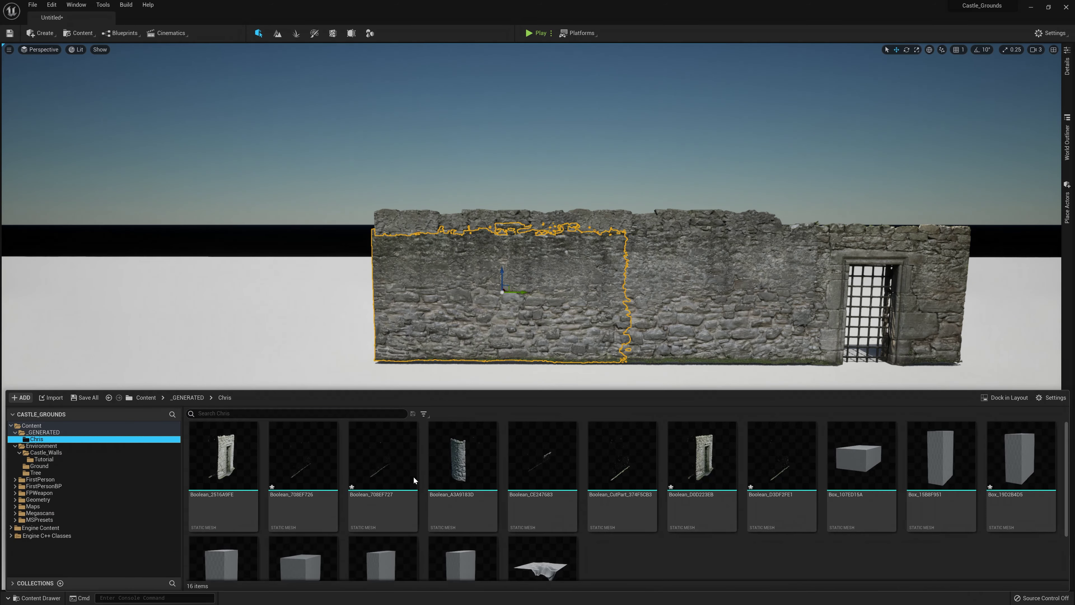
pyautogui.click(303, 462)
pyautogui.rightClick(528, 252)
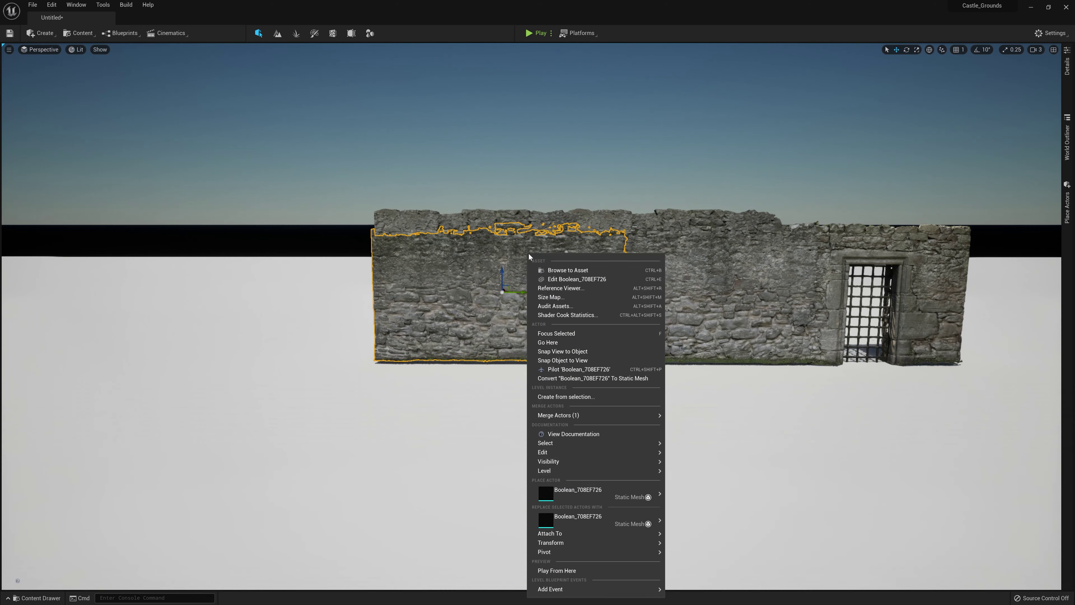
pyautogui.click(568, 269)
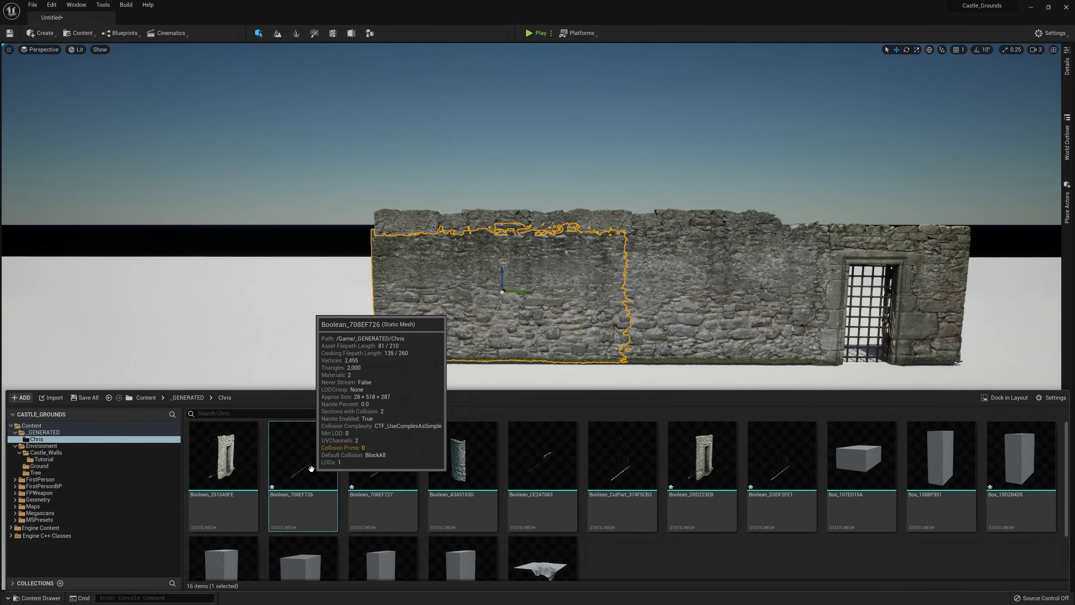
# Place the Boolean_708EF727 wall mesh in the level beyond the assembled wall's outer end and focus on it
pyautogui.rightClick(312, 473)
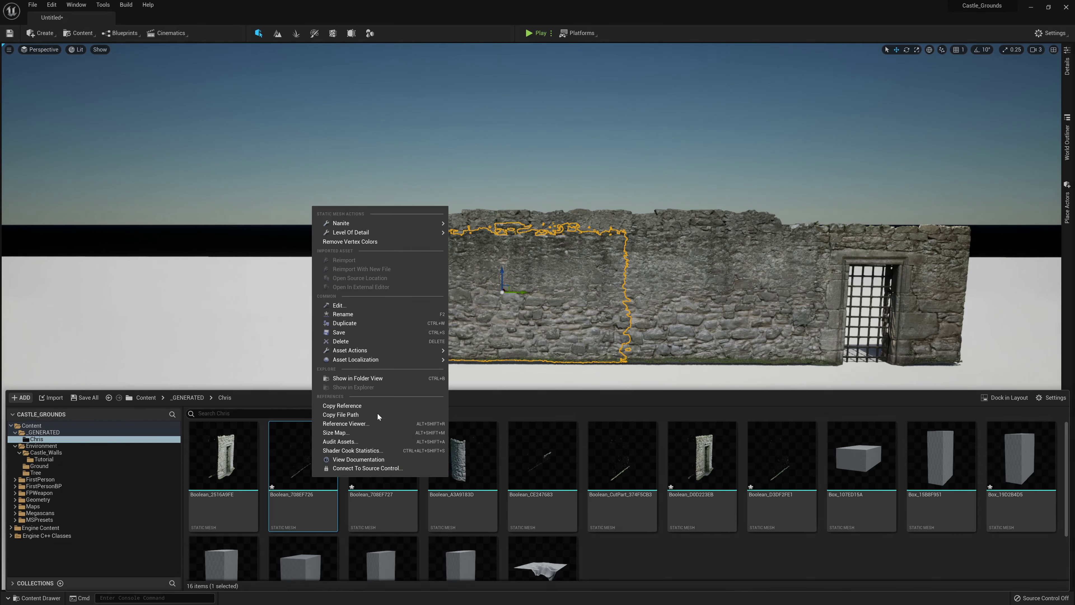
pyautogui.click(381, 499)
pyautogui.moveTo(372, 471); pyautogui.dragTo(237, 273)
pyautogui.press('f')
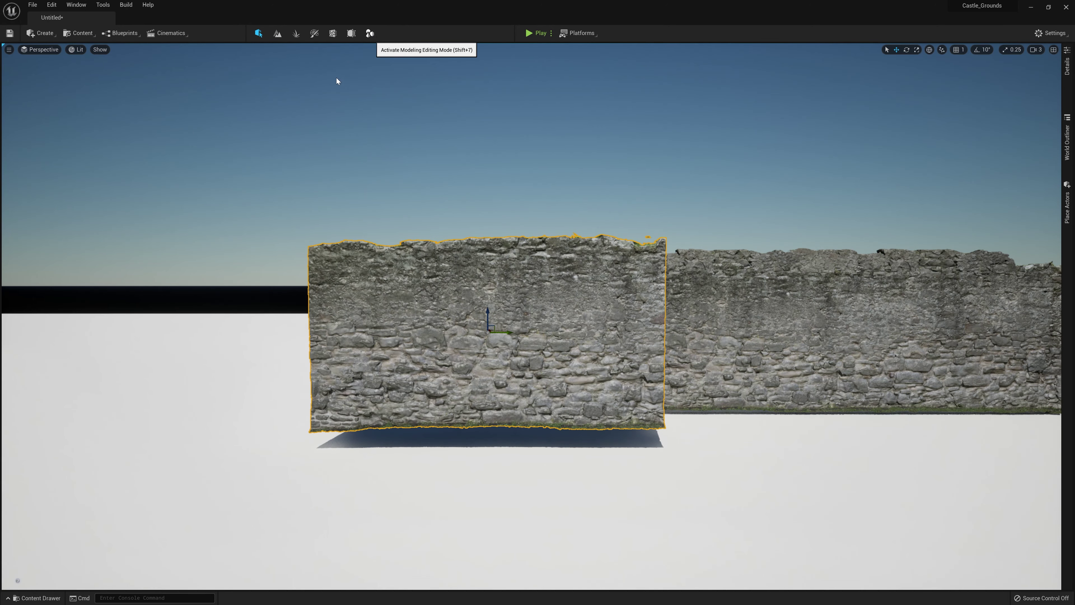
# Warp the new wall section with a 180-degree Bend into a curved half-round tower wall and accept it
pyautogui.hotkey('shift', '7')
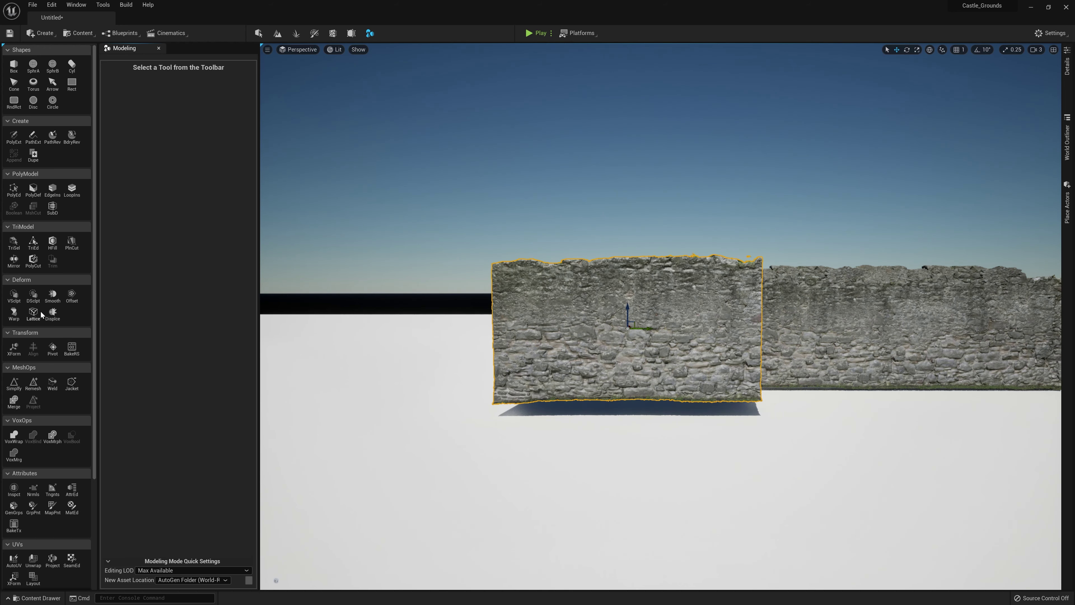
pyautogui.click(14, 319)
pyautogui.moveTo(545, 169); pyautogui.dragTo(631, 319, button='right')
pyautogui.moveTo(433, 225); pyautogui.dragTo(435, 226, button='right')
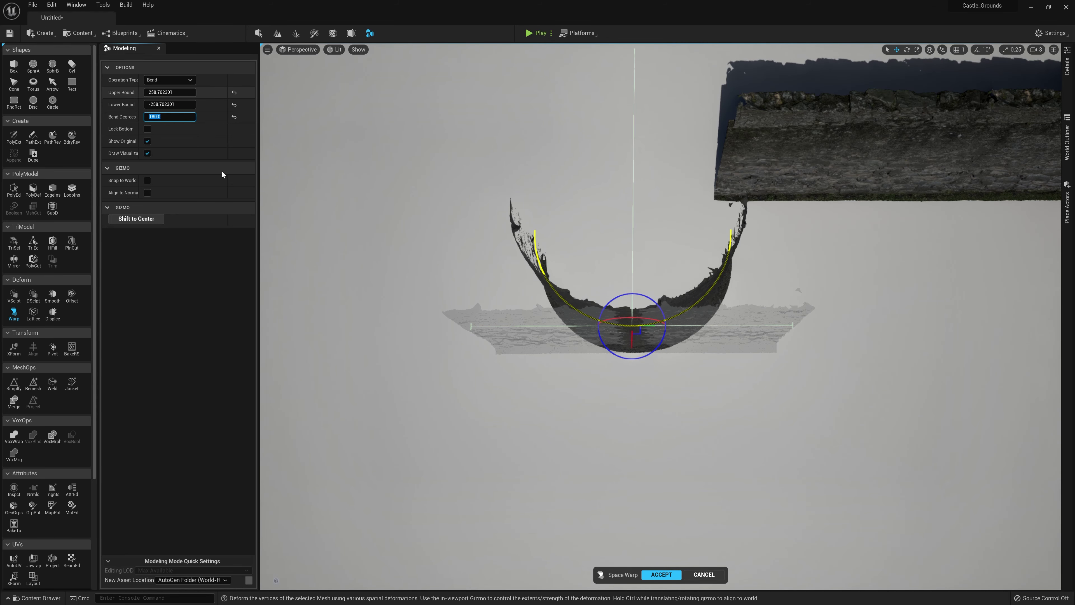
pyautogui.moveTo(736, 283)
pyautogui.mouseDown(button='right')
pyautogui.moveTo(736, 204)
pyautogui.moveTo(736, 283)
pyautogui.moveTo(711, 279)
pyautogui.moveTo(758, 281)
pyautogui.moveTo(741, 364)
pyautogui.moveTo(728, 362)
pyautogui.moveTo(758, 351)
pyautogui.moveTo(736, 271)
pyautogui.mouseUp(button='right')
pyautogui.moveTo(809, 398); pyautogui.dragTo(809, 413, button='right')
pyautogui.click(658, 574)
# Brush-select the band of triangles along the curved wall's grassy base with a 0.01 brush size, and delete them
pyautogui.moveTo(660, 360); pyautogui.dragTo(682, 372, button='right')
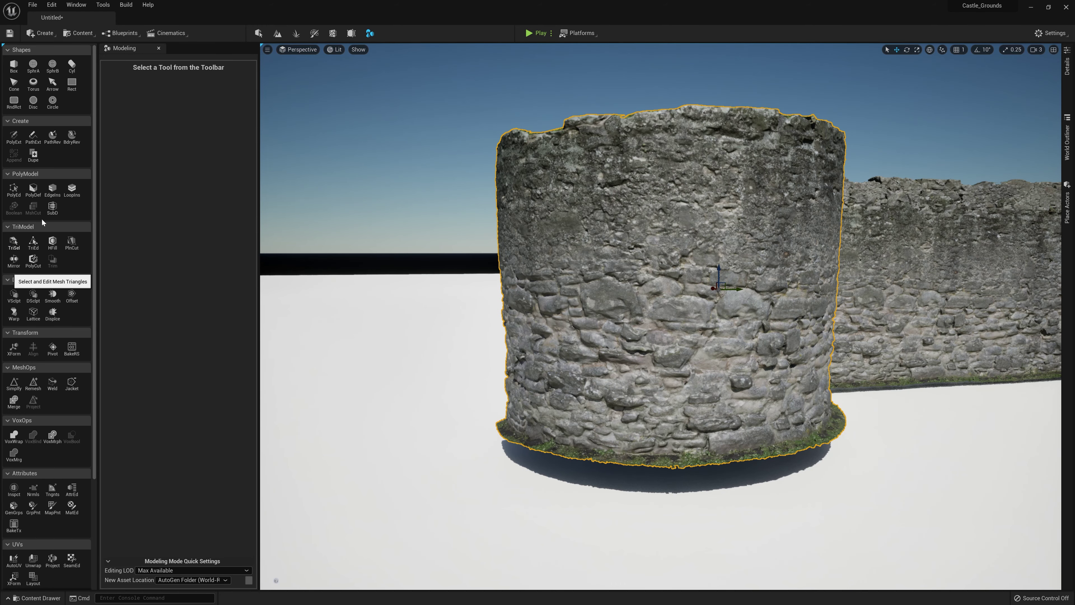
pyautogui.moveTo(588, 429); pyautogui.dragTo(324, 385, button='right')
pyautogui.press('w')
pyautogui.press('w')
pyautogui.press('s')
pyautogui.press('w')
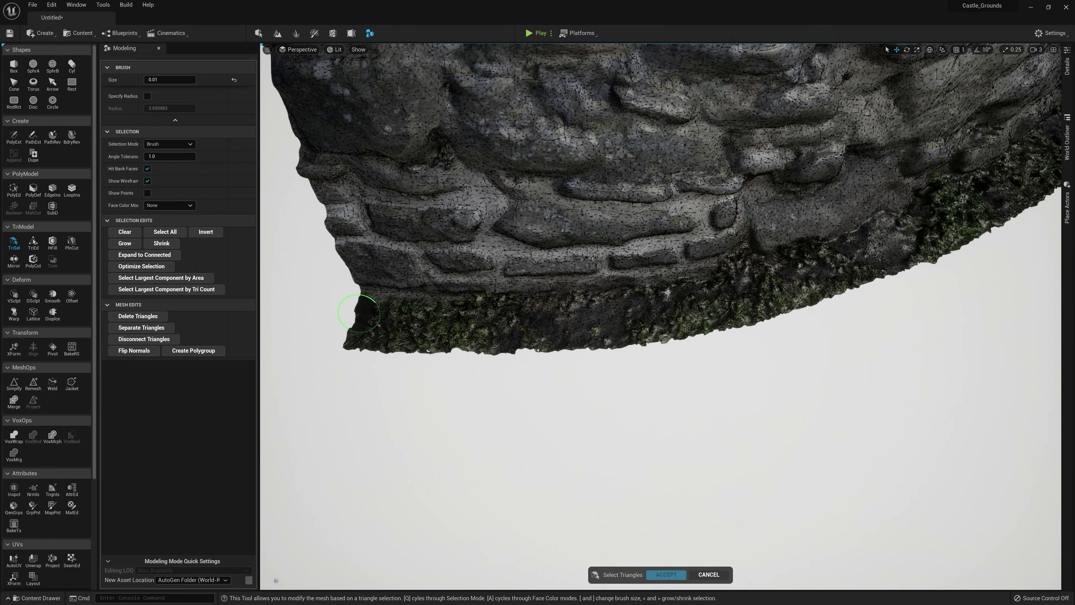
pyautogui.moveTo(416, 313)
pyautogui.mouseDown()
pyautogui.moveTo(566, 298)
pyautogui.moveTo(649, 307)
pyautogui.moveTo(868, 240)
pyautogui.moveTo(954, 197)
pyautogui.mouseUp()
pyautogui.moveTo(997, 168); pyautogui.dragTo(1002, 164)
pyautogui.moveTo(1002, 164)
pyautogui.keyDown('alt'); pyautogui.mouseDown()
pyautogui.moveTo(1049, 172)
pyautogui.moveTo(388, 165)
pyautogui.moveTo(593, 192)
pyautogui.mouseUp(); pyautogui.keyUp('alt')
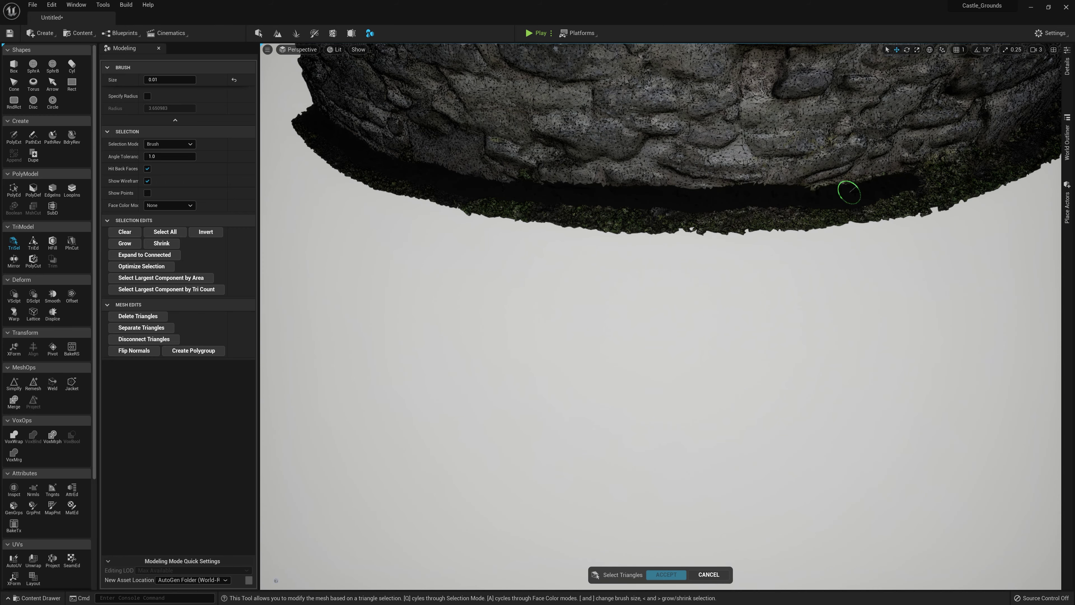
pyautogui.keyDown('alt'); pyautogui.moveTo(917, 167); pyautogui.dragTo(825, 113); pyautogui.keyUp('alt')
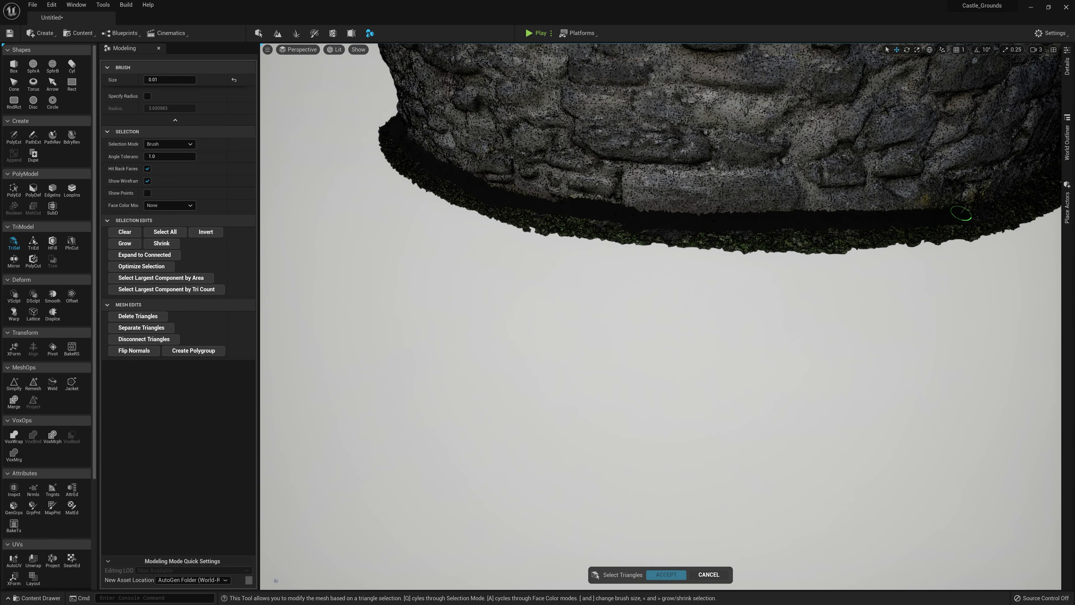
pyautogui.keyDown('alt'); pyautogui.moveTo(986, 211); pyautogui.dragTo(707, 269); pyautogui.keyUp('alt')
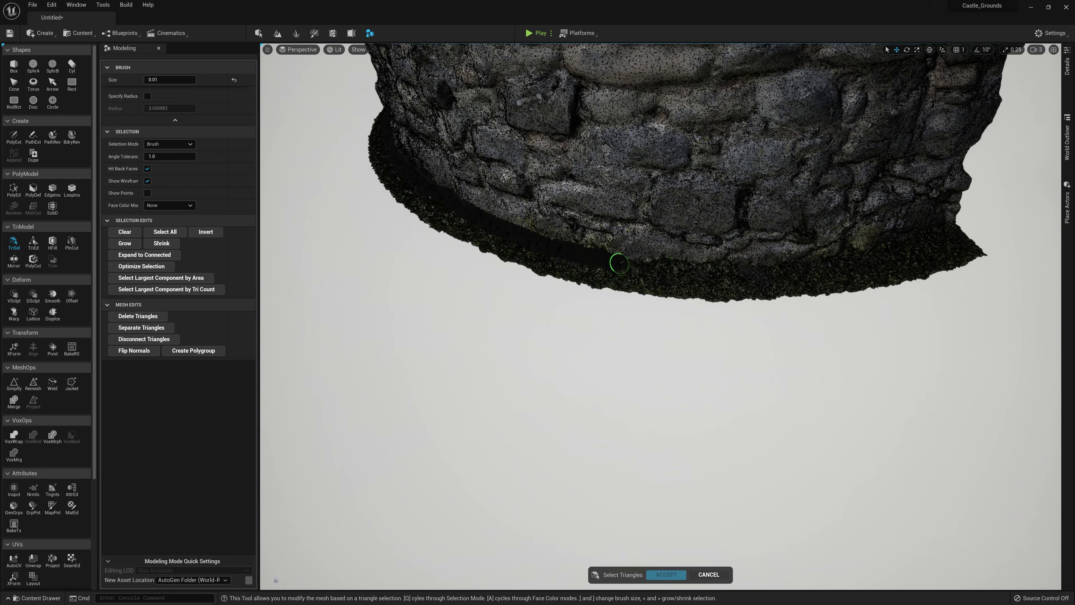
pyautogui.moveTo(838, 281); pyautogui.dragTo(823, 344, button='right')
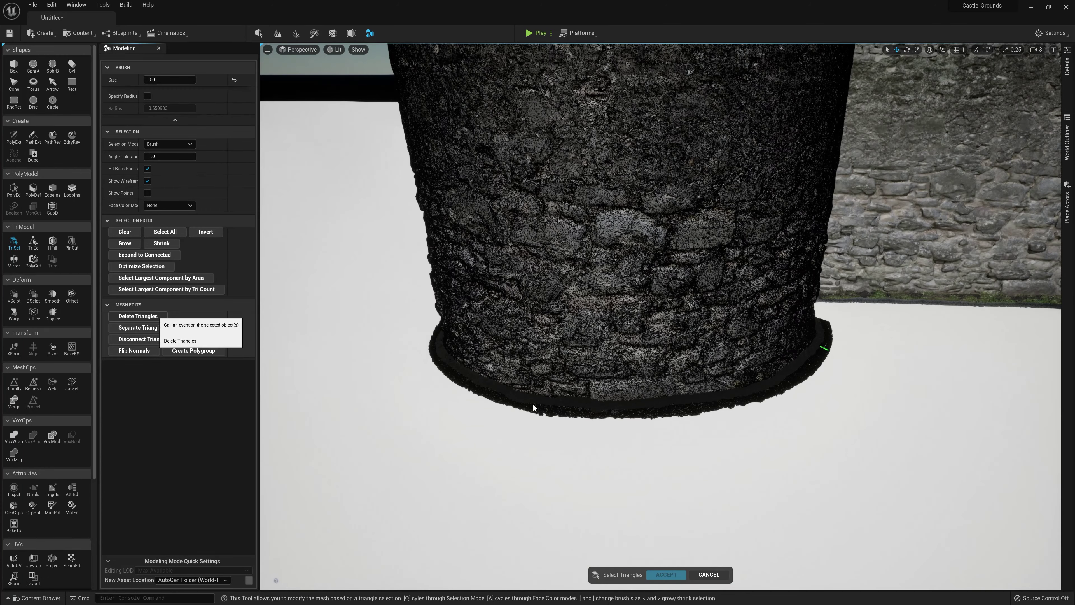
pyautogui.click(157, 317)
# Expand the selection to the connected main wall, invert it, delete the detached grass ring, accept the edit and deselect the wall
pyautogui.moveTo(485, 438)
pyautogui.keyDown('alt'); pyautogui.mouseDown()
pyautogui.moveTo(580, 440)
pyautogui.moveTo(675, 332)
pyautogui.mouseUp(); pyautogui.keyUp('alt')
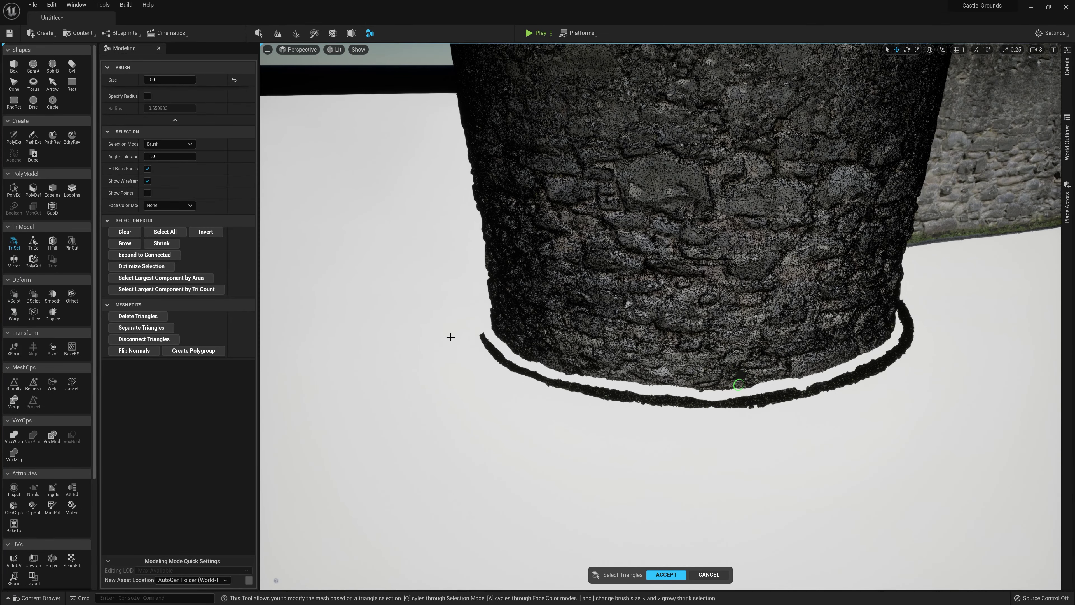
pyautogui.click(157, 255)
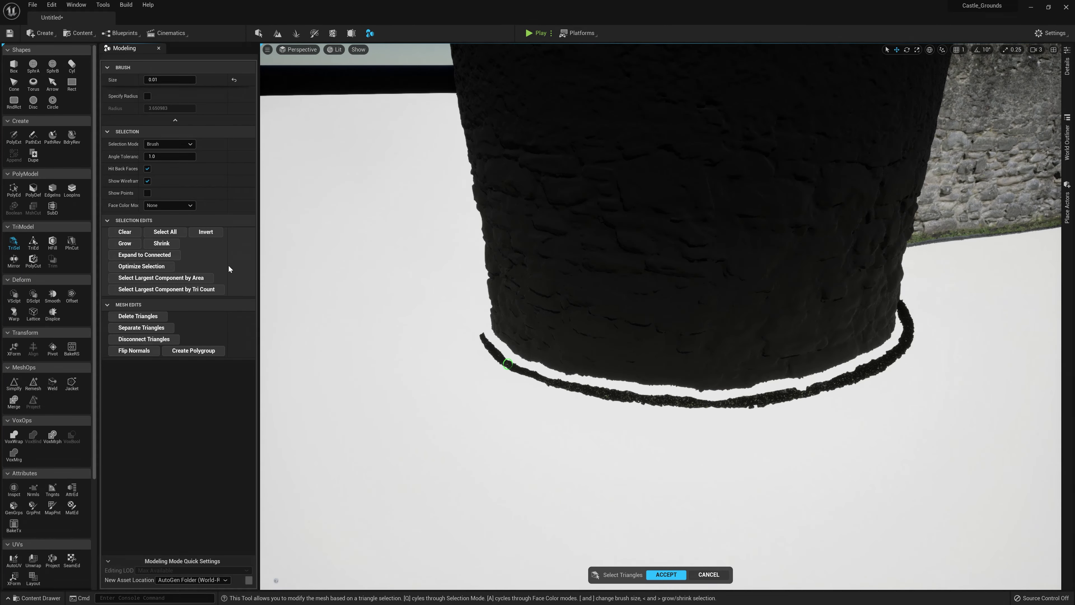
pyautogui.click(206, 231)
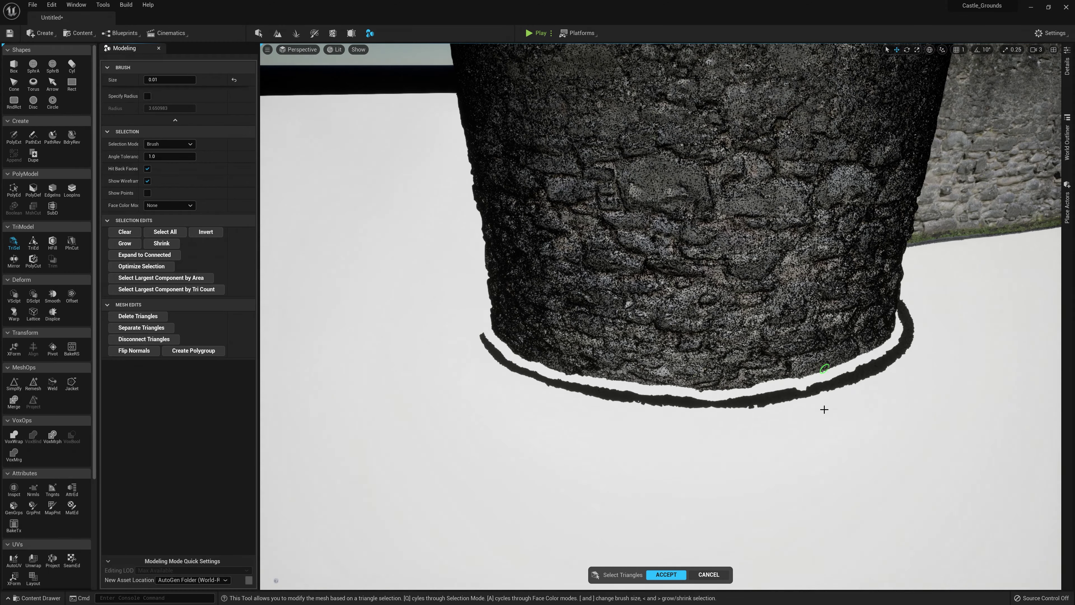
pyautogui.click(132, 316)
pyautogui.moveTo(638, 332); pyautogui.dragTo(611, 271, button='right')
pyautogui.scroll(-5, 740, 571)
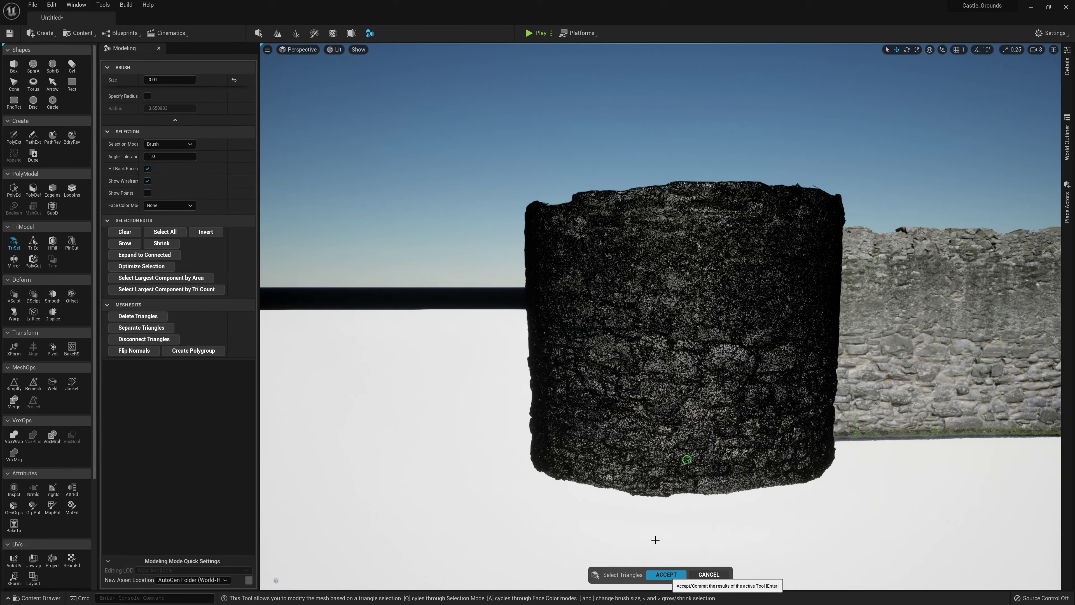
pyautogui.click(667, 574)
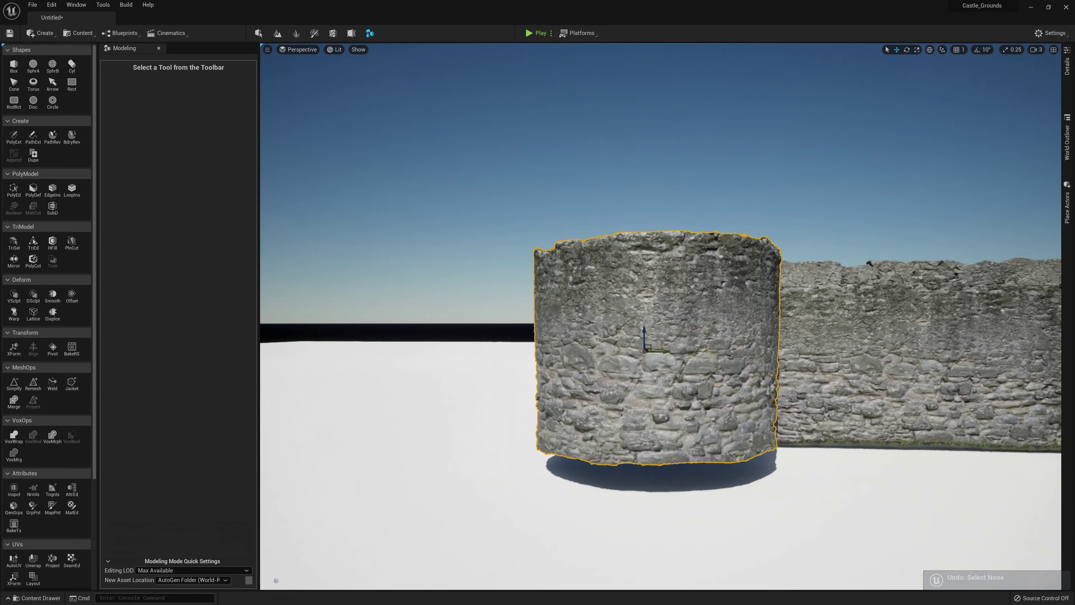
pyautogui.scroll(5, 643, 339)
pyautogui.press('Escape')
# Select the low stone strip at the outer end of the straight wall's top
pyautogui.moveTo(643, 338); pyautogui.dragTo(759, 322, button='right')
pyautogui.click(769, 361)
pyautogui.moveTo(769, 361); pyautogui.dragTo(877, 363, button='right')
pyautogui.moveTo(631, 428)
pyautogui.mouseDown(button='right')
pyautogui.moveTo(673, 422)
pyautogui.moveTo(631, 429)
pyautogui.mouseUp(button='right')
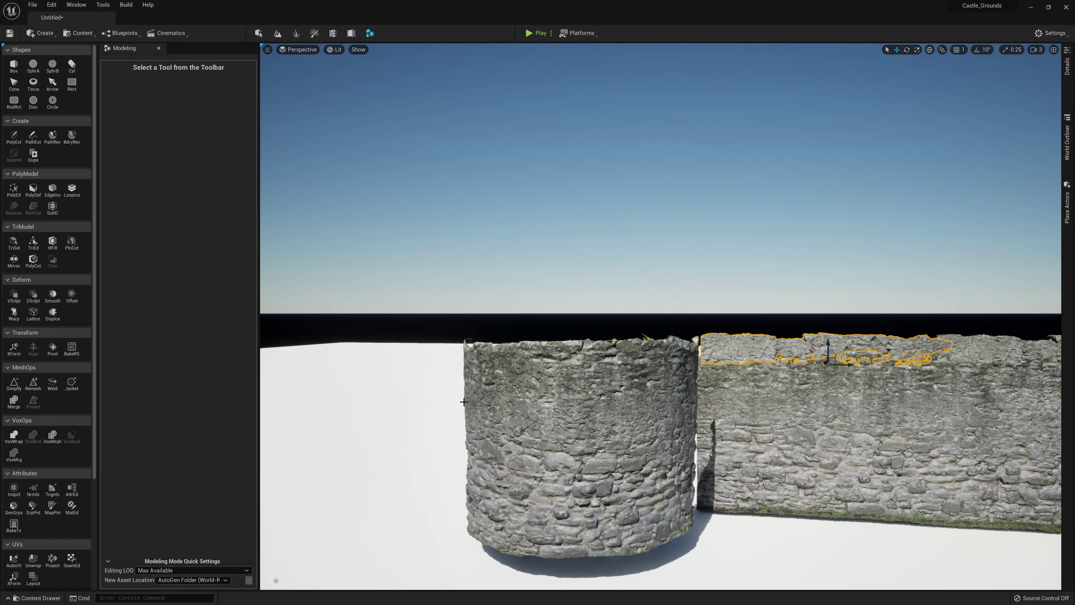
pyautogui.moveTo(489, 341); pyautogui.dragTo(488, 348, button='right')
pyautogui.moveTo(699, 280); pyautogui.dragTo(677, 259, button='right')
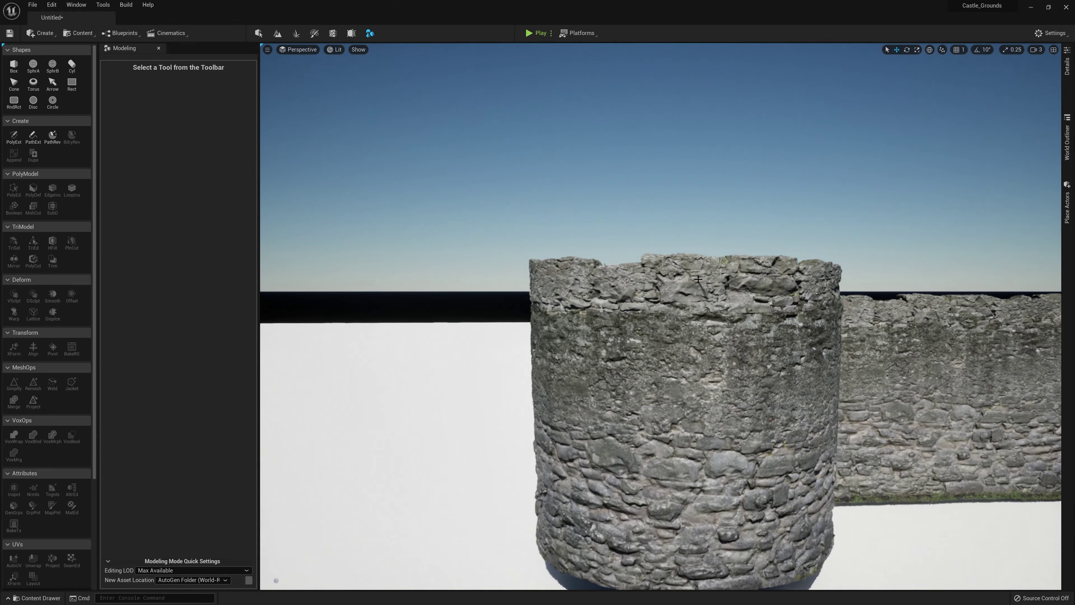
# Examine the curved stone strip on top of the half-round wall from above and from the front, and deselect it
pyautogui.click(698, 279)
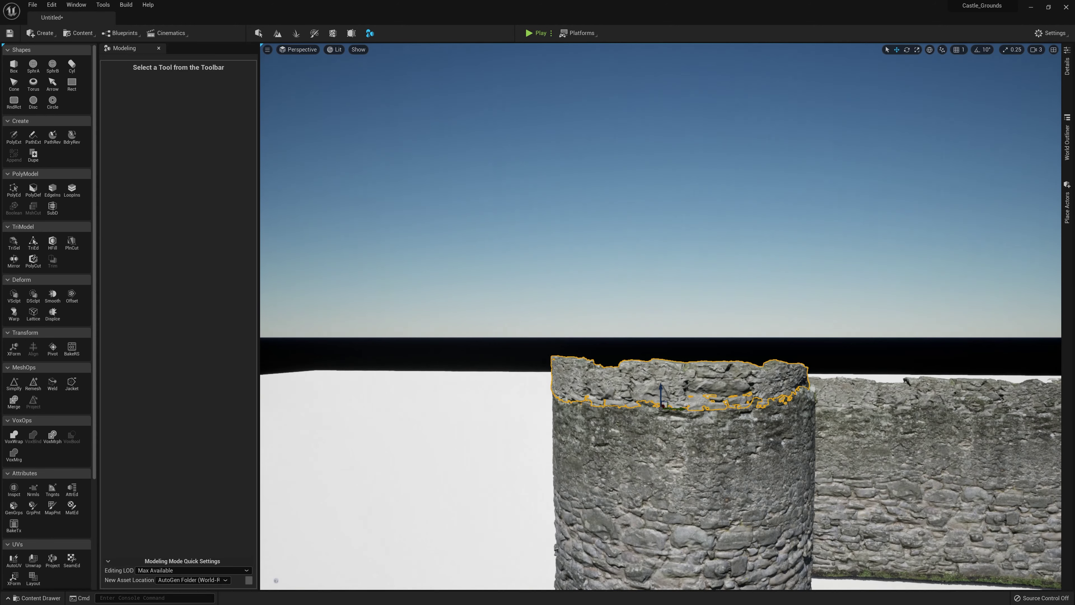
pyautogui.click(752, 268)
pyautogui.moveTo(751, 268); pyautogui.dragTo(749, 262, button='right')
pyautogui.click(704, 232)
pyautogui.press('Delete')
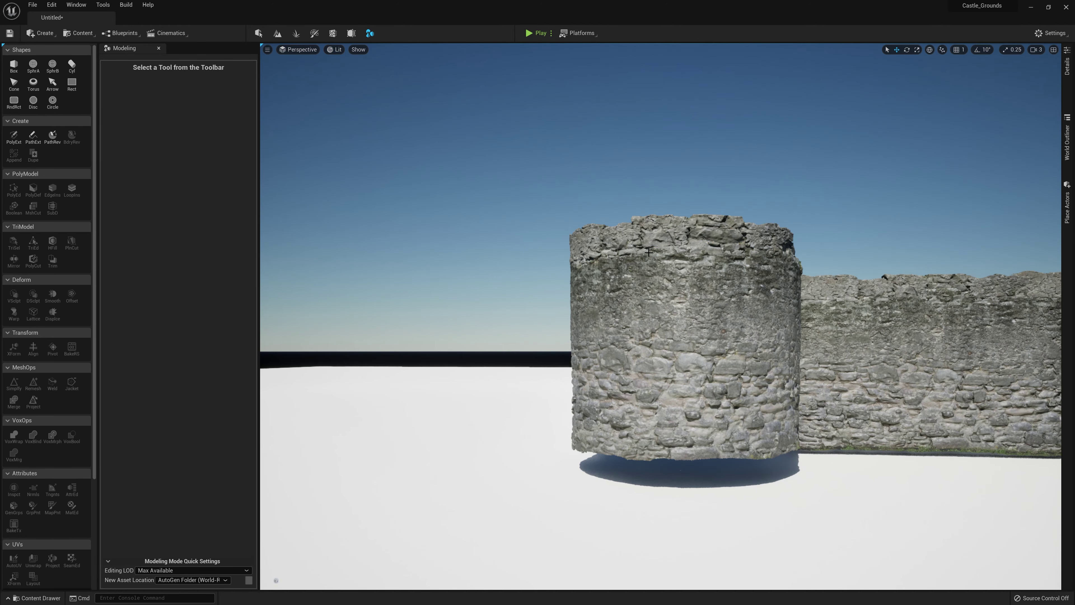
pyautogui.moveTo(715, 248)
pyautogui.mouseDown(button='right')
pyautogui.moveTo(728, 246)
pyautogui.moveTo(715, 249)
pyautogui.mouseUp(button='right')
# Review the separated modular pieces one by one, from the curved wall and strips to the plain wall sections and the gate
pyautogui.moveTo(738, 336)
pyautogui.mouseDown(button='middle')
pyautogui.moveTo(762, 338)
pyautogui.moveTo(730, 338)
pyautogui.mouseUp(button='middle')
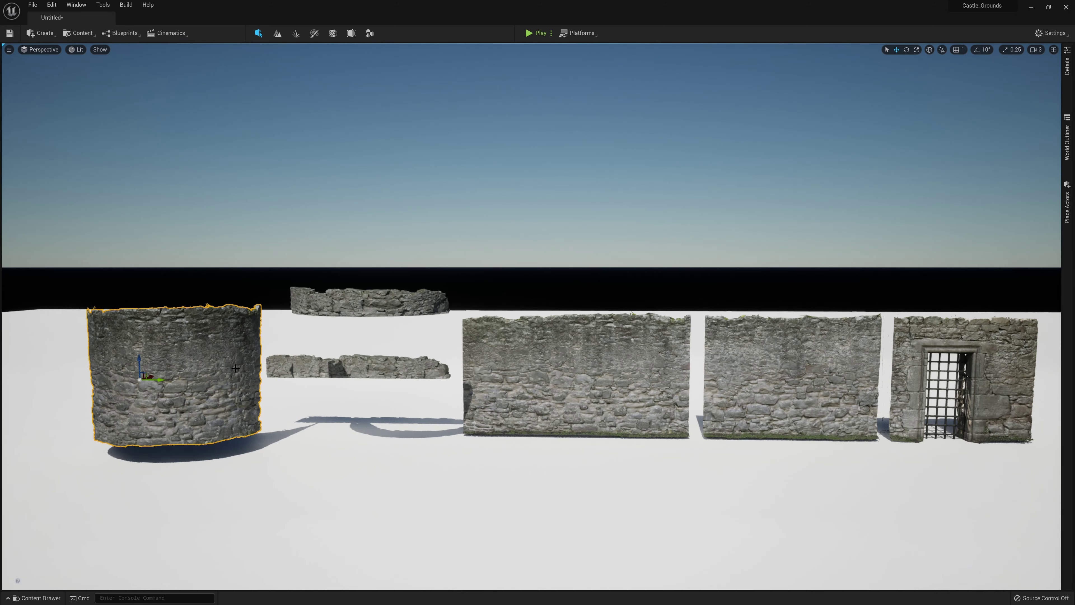
pyautogui.click(376, 302)
pyautogui.moveTo(377, 303); pyautogui.dragTo(370, 275, button='middle')
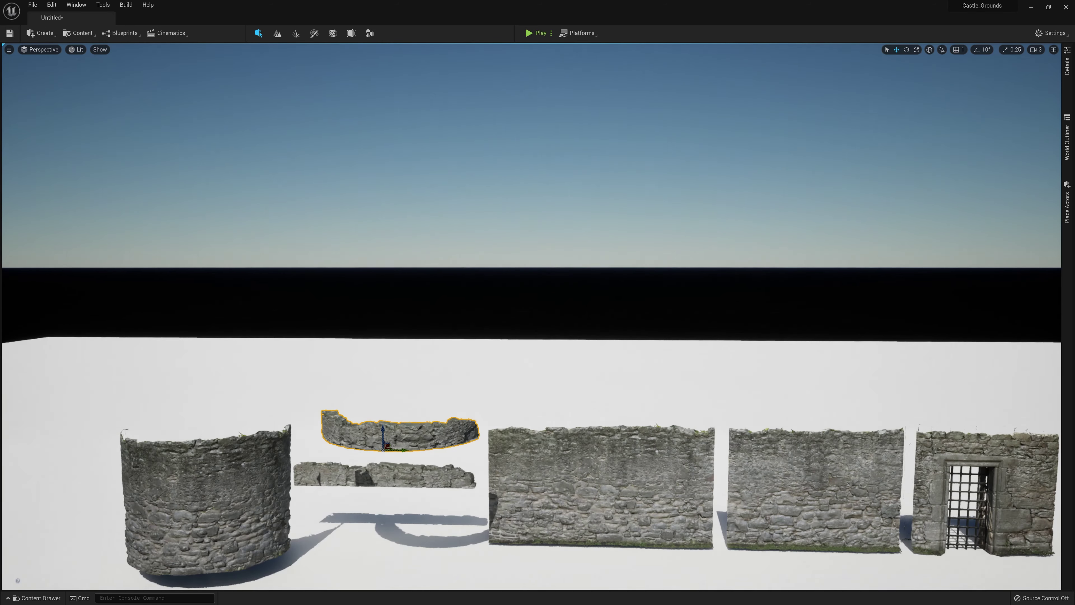
pyautogui.moveTo(450, 419); pyautogui.dragTo(627, 367, button='middle')
pyautogui.click(642, 326)
pyautogui.click(838, 306)
pyautogui.moveTo(849, 296); pyautogui.dragTo(905, 307, button='middle')
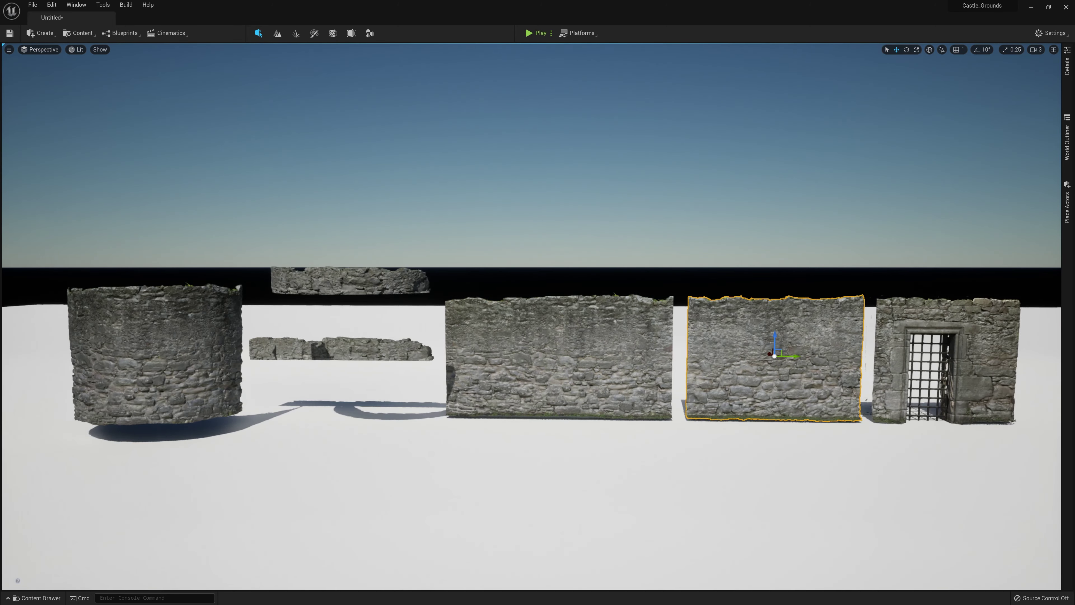
pyautogui.click(907, 310)
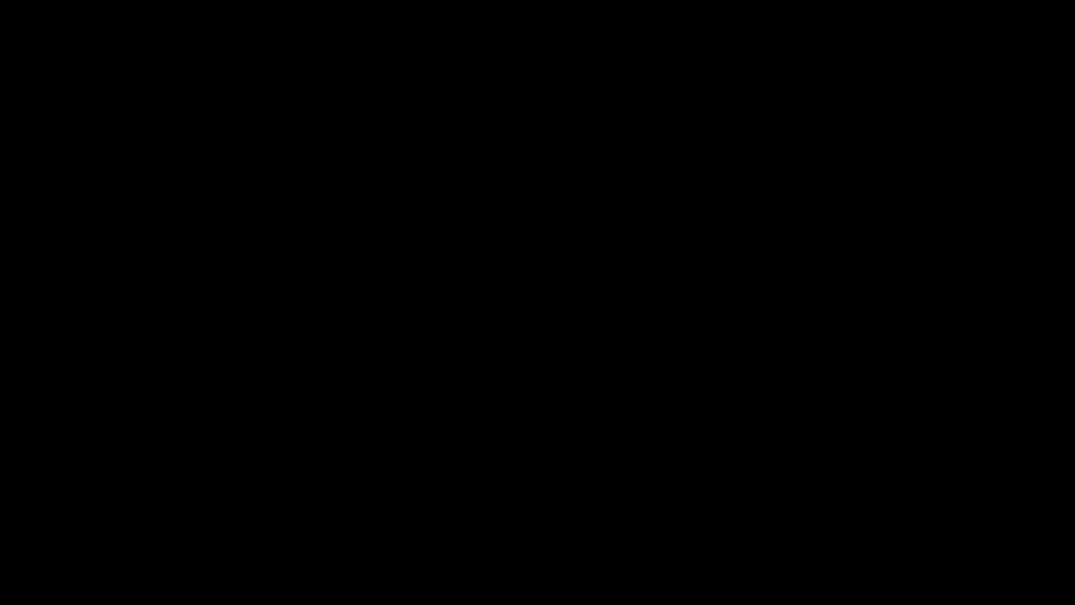